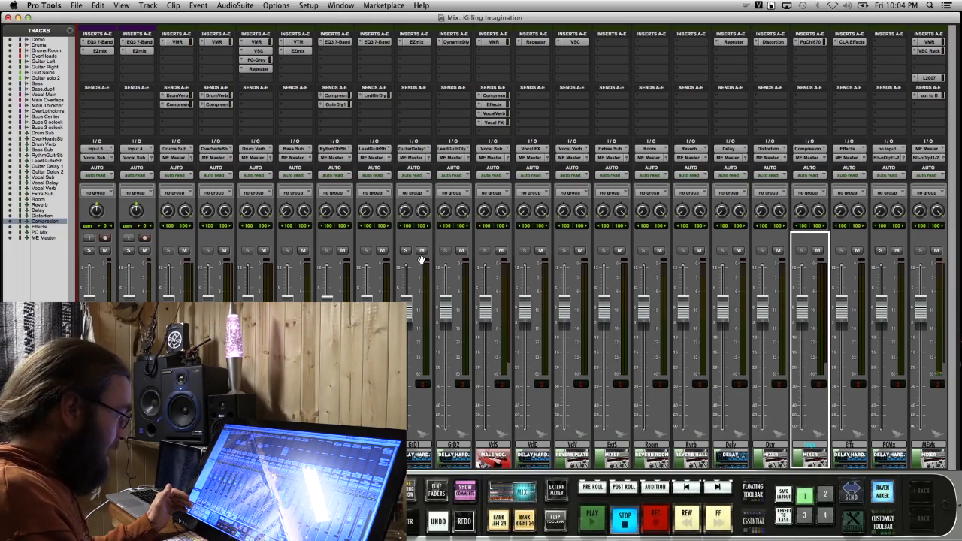
# Switch to the Edit window and look over the session's tracks from the demo and drums to the backing vocals
pyautogui.press('super+equal')
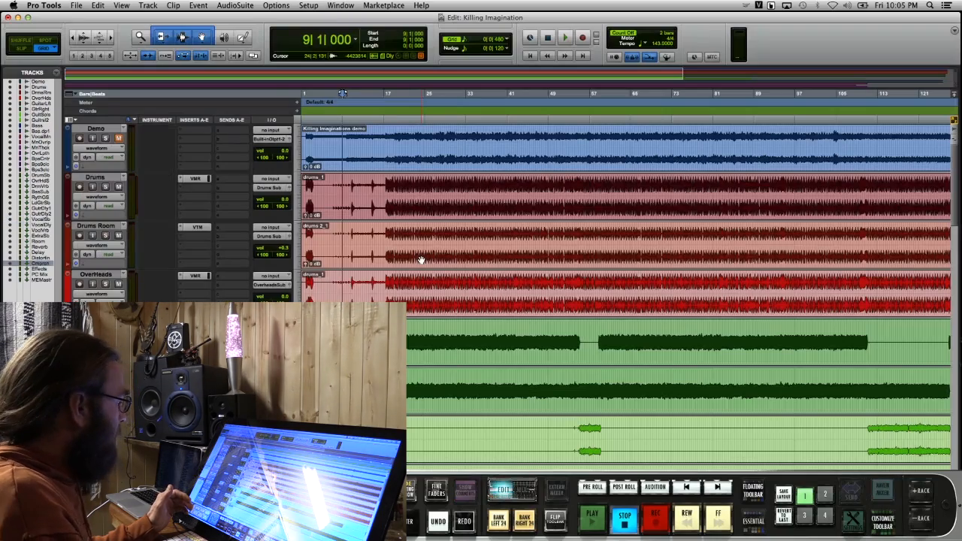
pyautogui.scroll(-5, 422, 257)
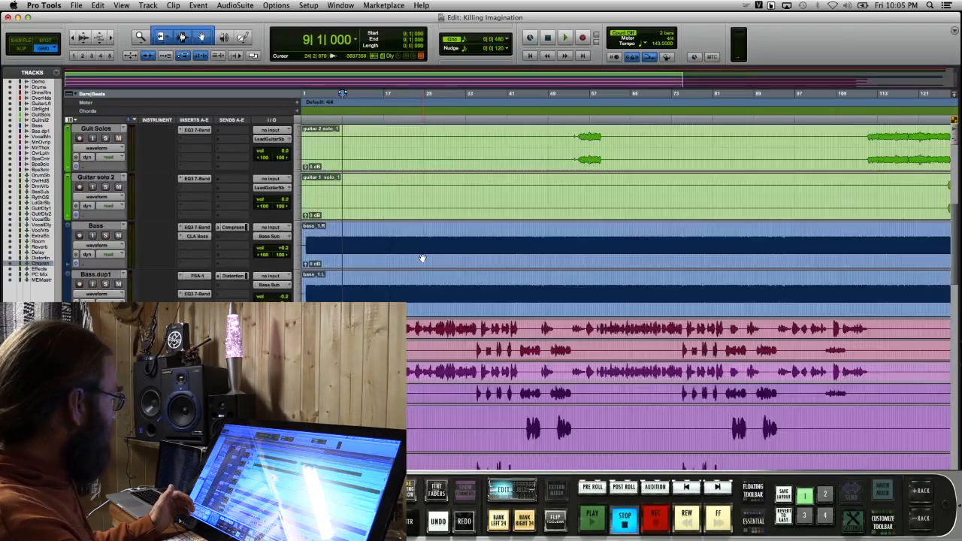
pyautogui.scroll(4, 422, 257)
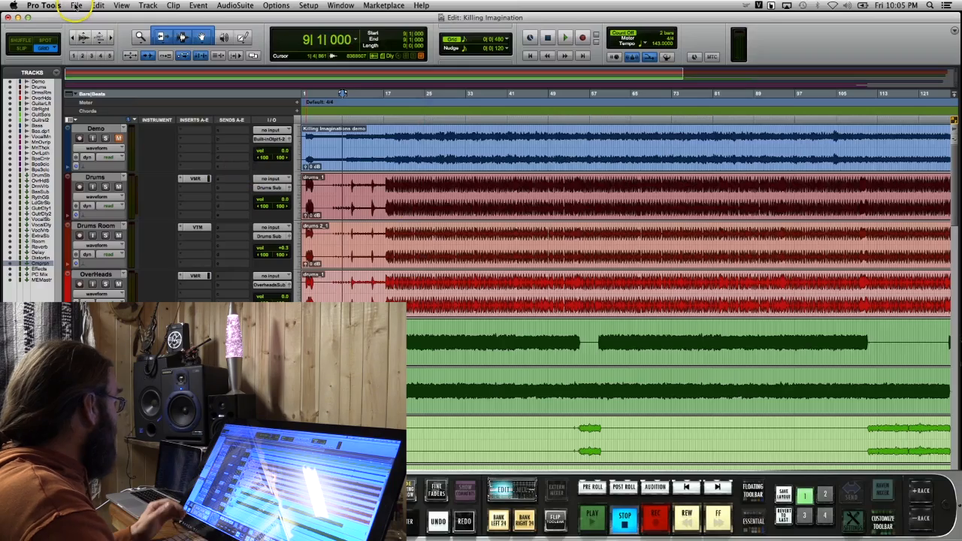
# Bring up the options for saving the session as a template, view the available categories, and leave without saving
pyautogui.click(76, 6)
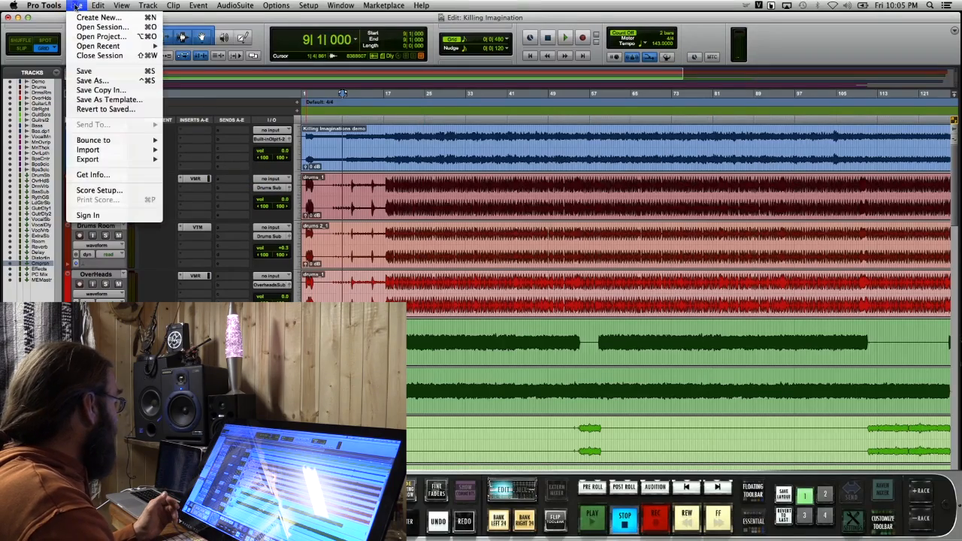
pyautogui.click(126, 102)
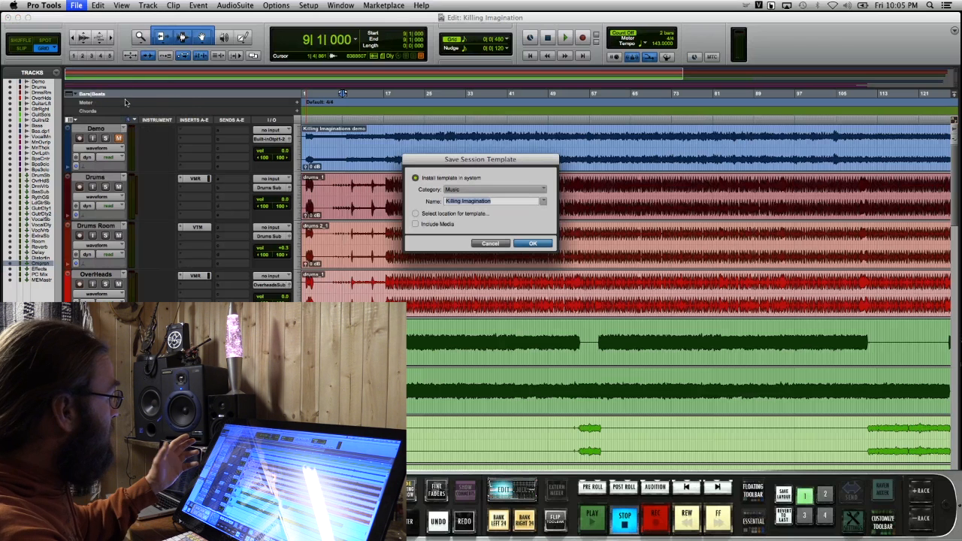
pyautogui.click(542, 193)
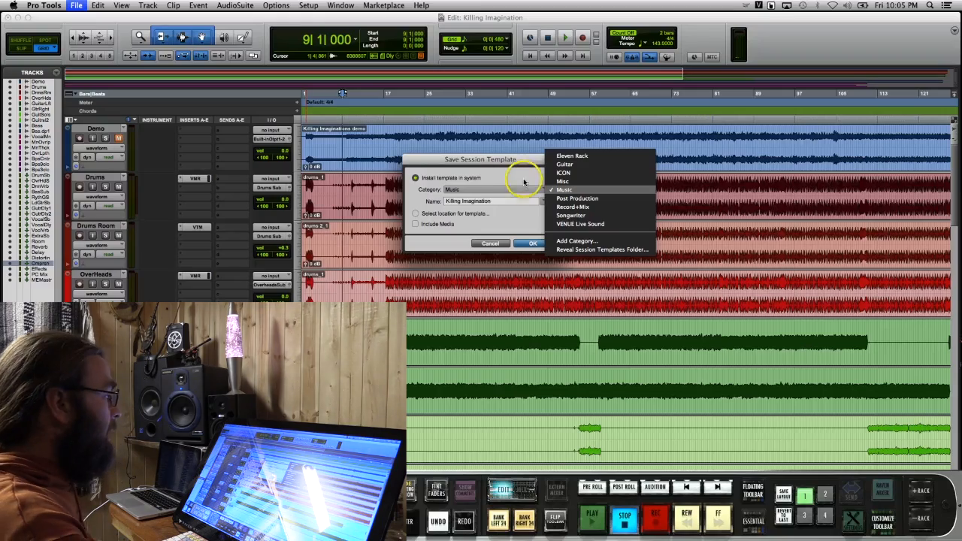
pyautogui.click(435, 160)
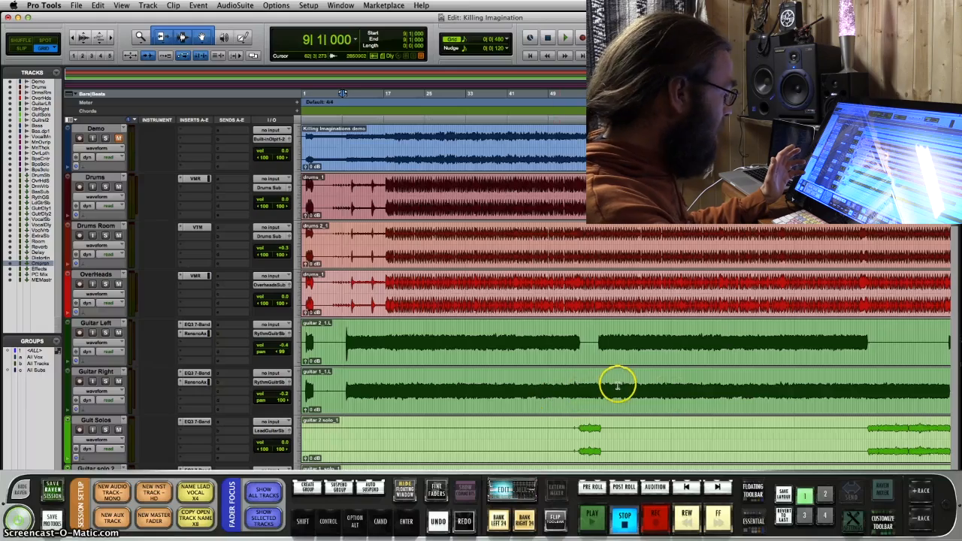
# From the Mix window, view the Raven session files in the Raven pre sets folder and cancel loading
pyautogui.press('super+equal')
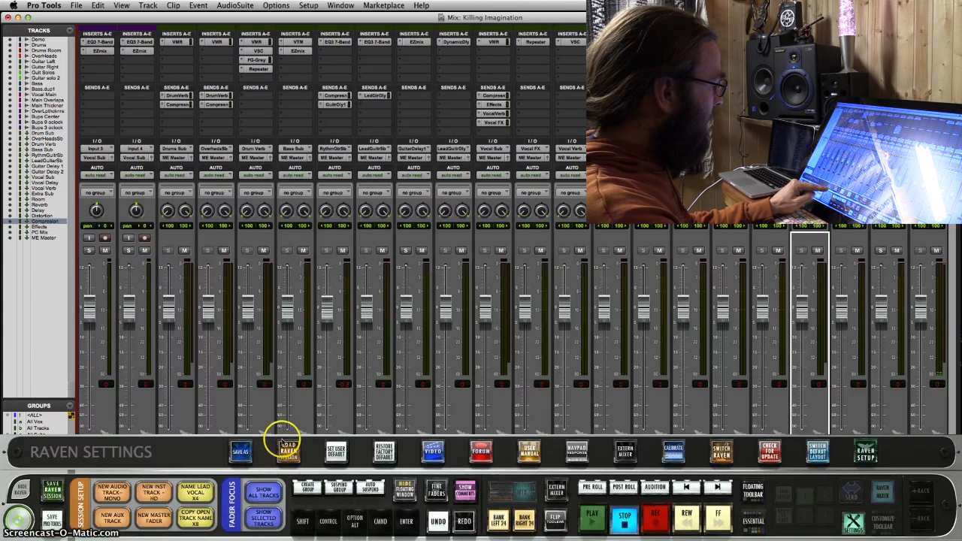
pyautogui.click(288, 451)
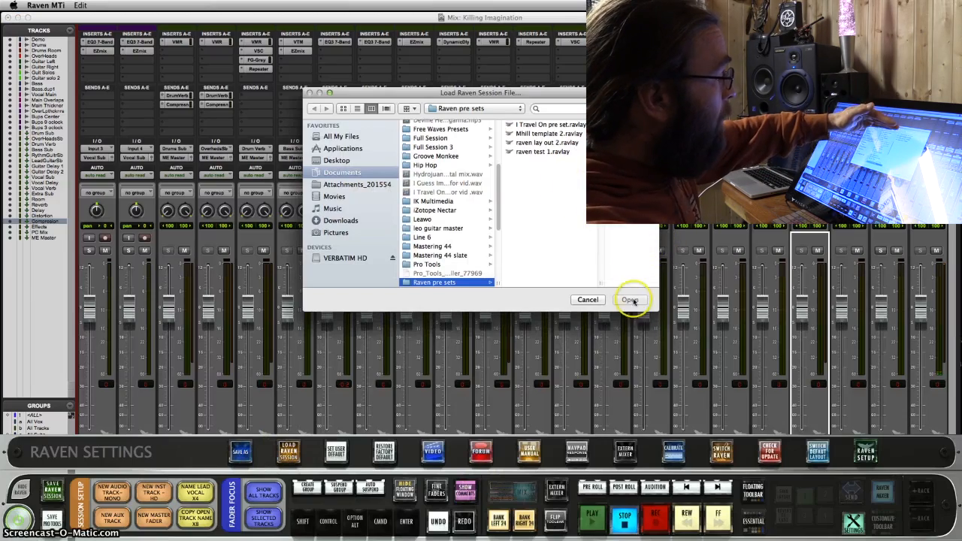
pyautogui.click(590, 299)
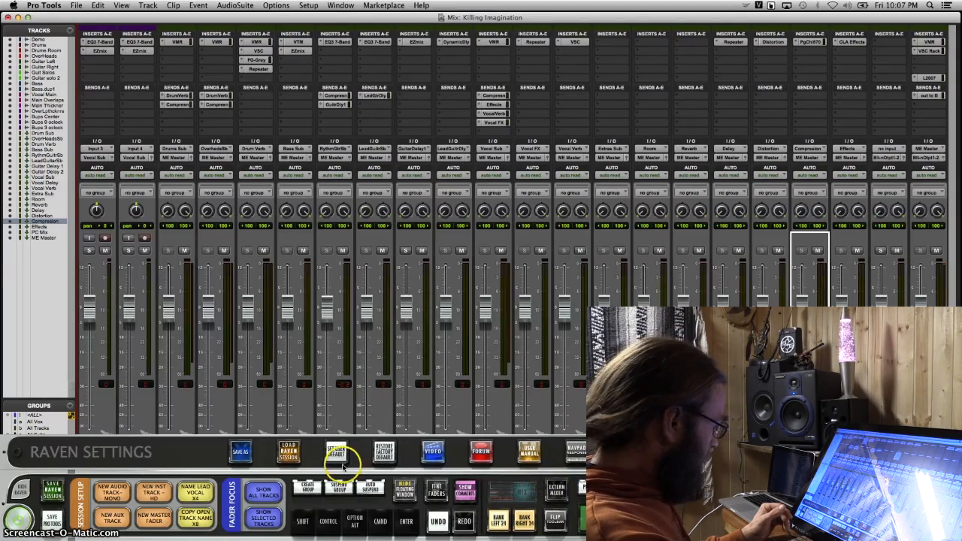
# Return to the Edit window and examine the track layout from the demo and drums through guitars, bass, vocals and sub tracks
pyautogui.press('super+equal')
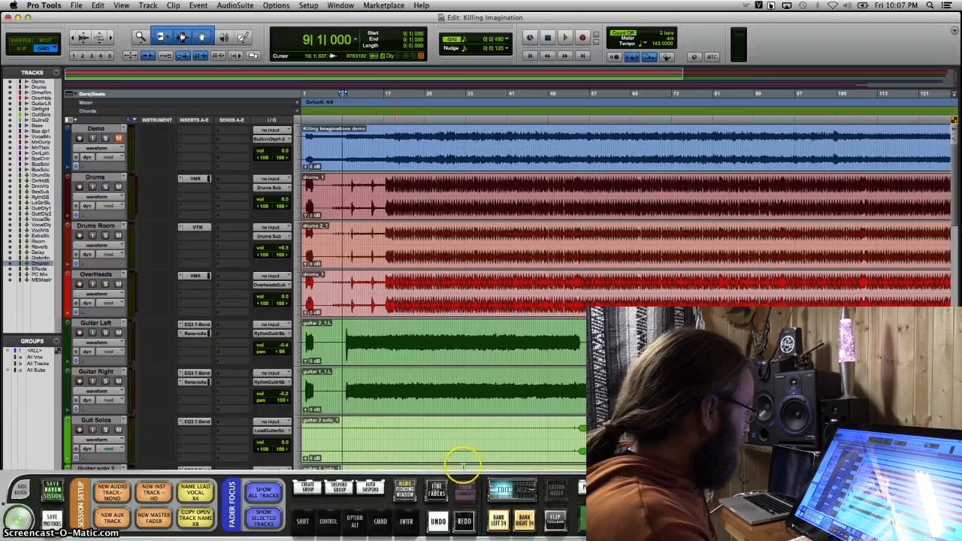
pyautogui.scroll(-3, 468, 467)
pyautogui.scroll(-3, 468, 466)
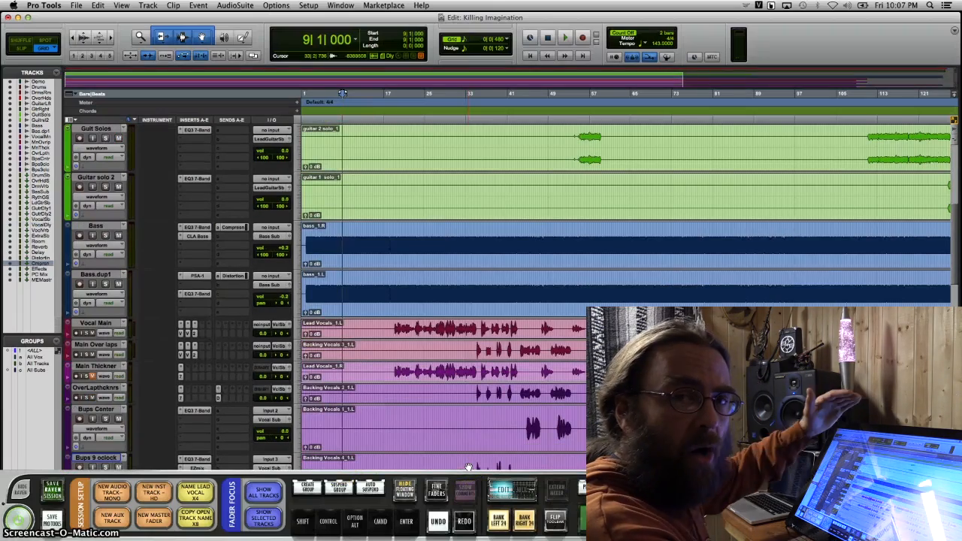
pyautogui.scroll(6, 468, 467)
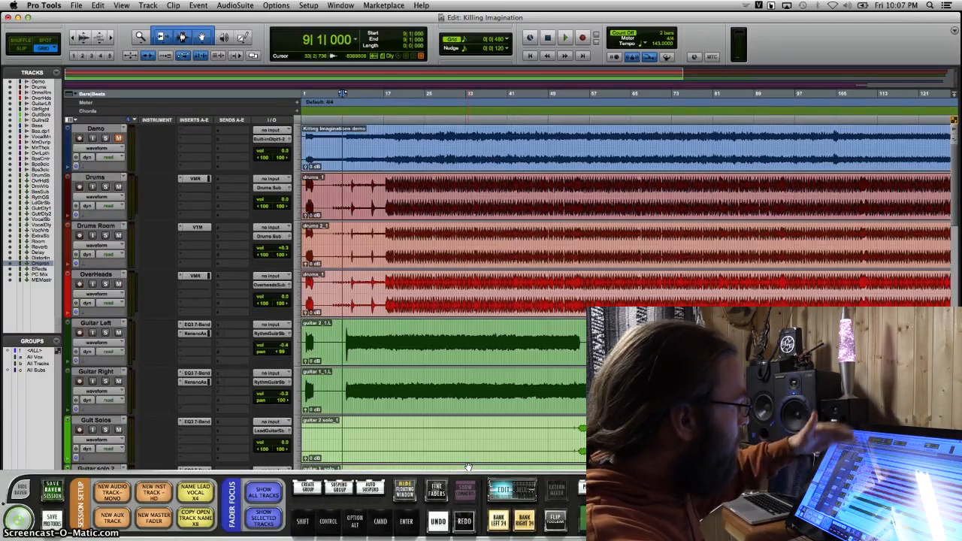
pyautogui.scroll(-1, 468, 466)
pyautogui.scroll(1, 468, 467)
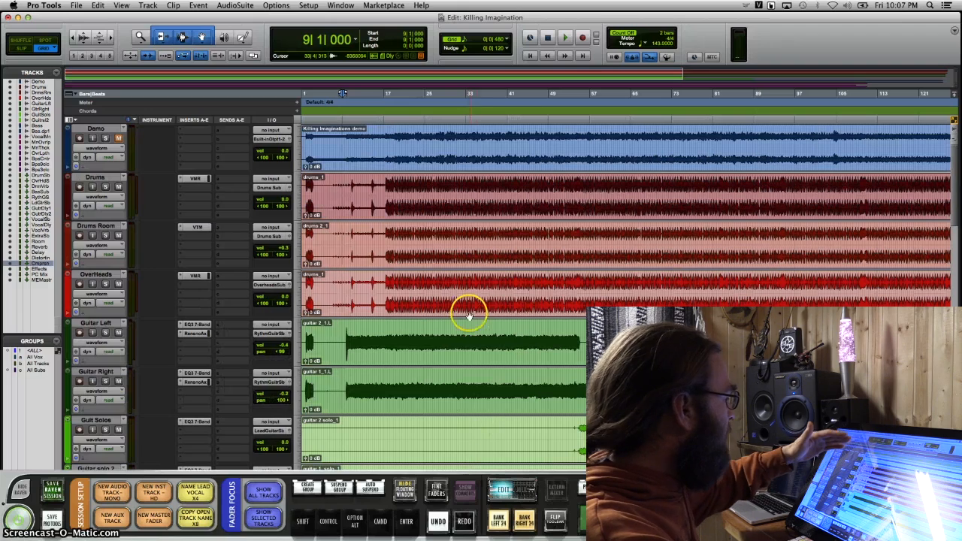
pyautogui.scroll(-3, 370, 220)
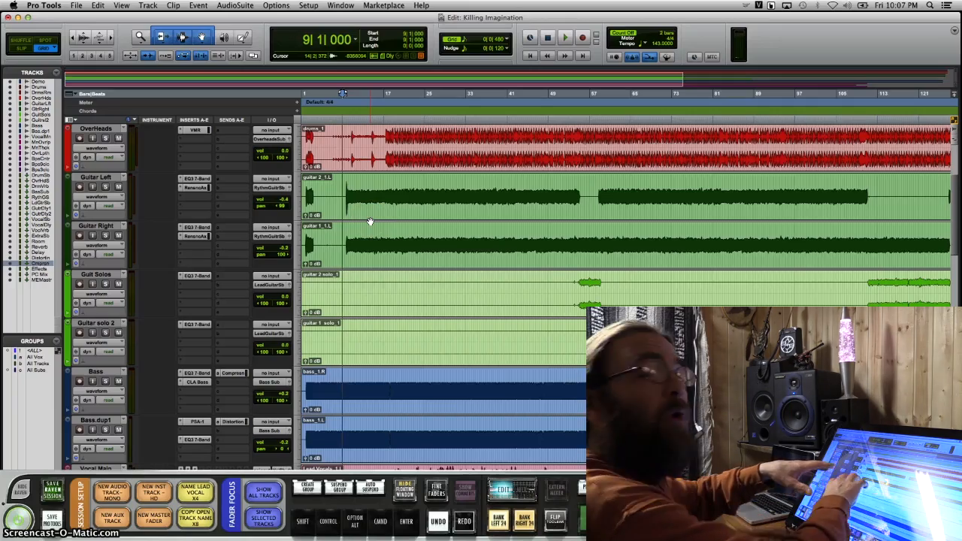
pyautogui.scroll(-10, 369, 222)
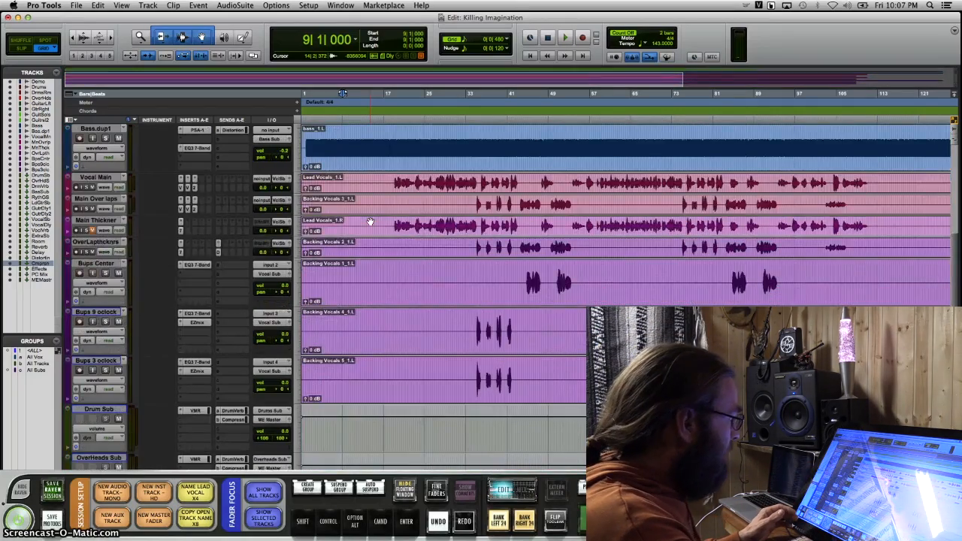
pyautogui.scroll(4, 370, 221)
pyautogui.scroll(10, 369, 221)
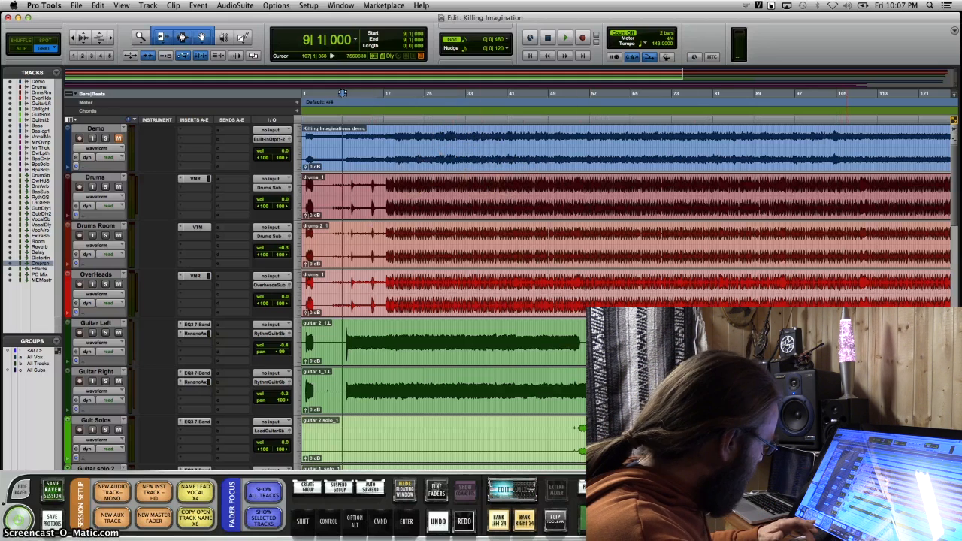
# Zoom out the timeline and audition the Drums and Drums Room tracks, each soloed in turn, from bar 19
pyautogui.press('r')
pyautogui.press('r')
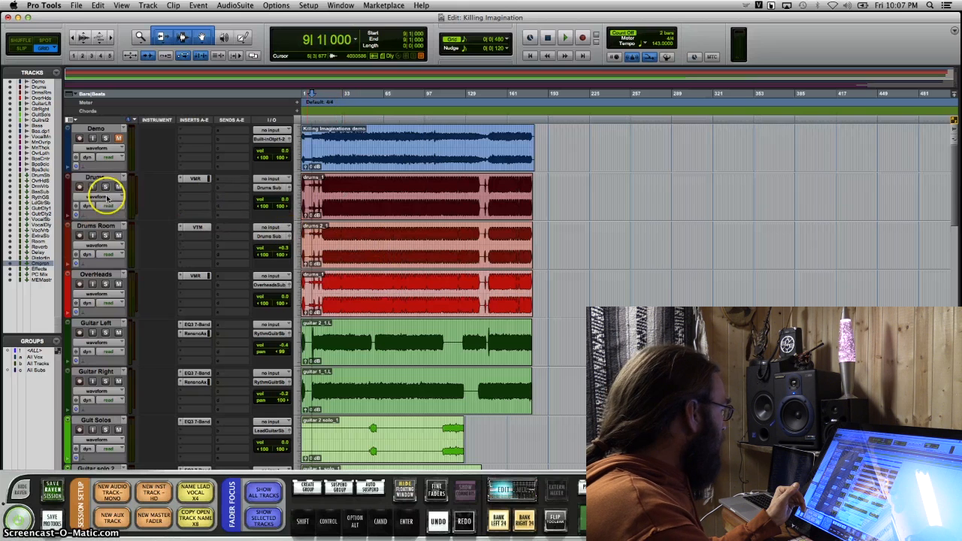
pyautogui.click(324, 120)
pyautogui.press('space')
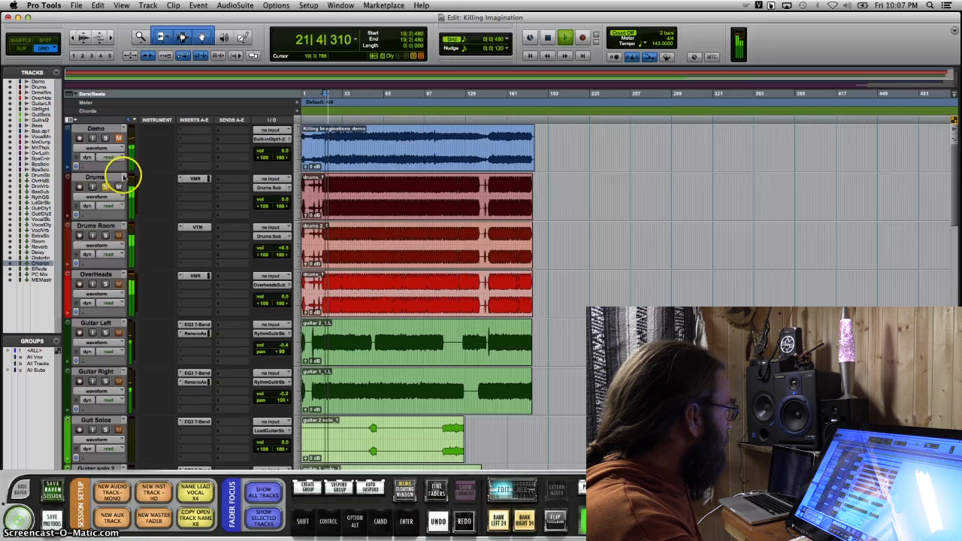
pyautogui.press('space')
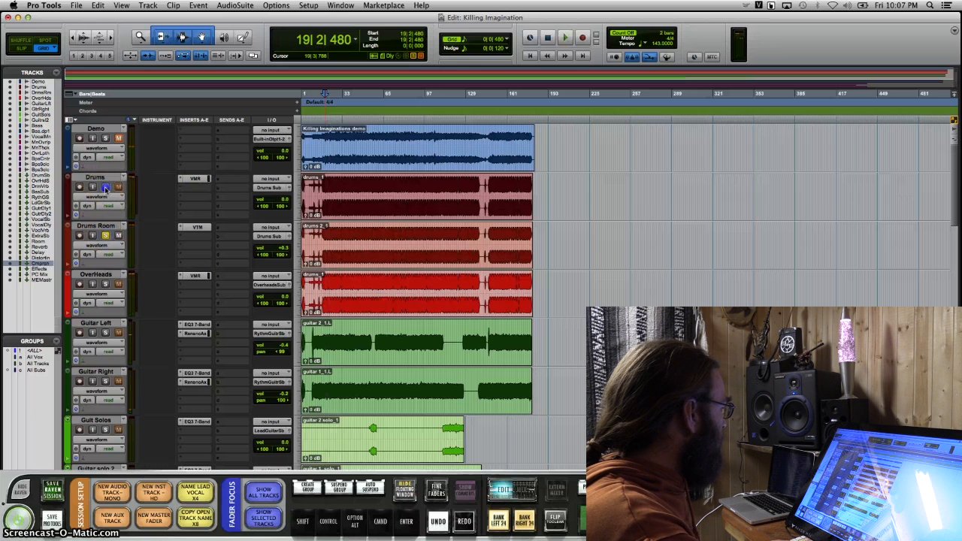
pyautogui.press('space')
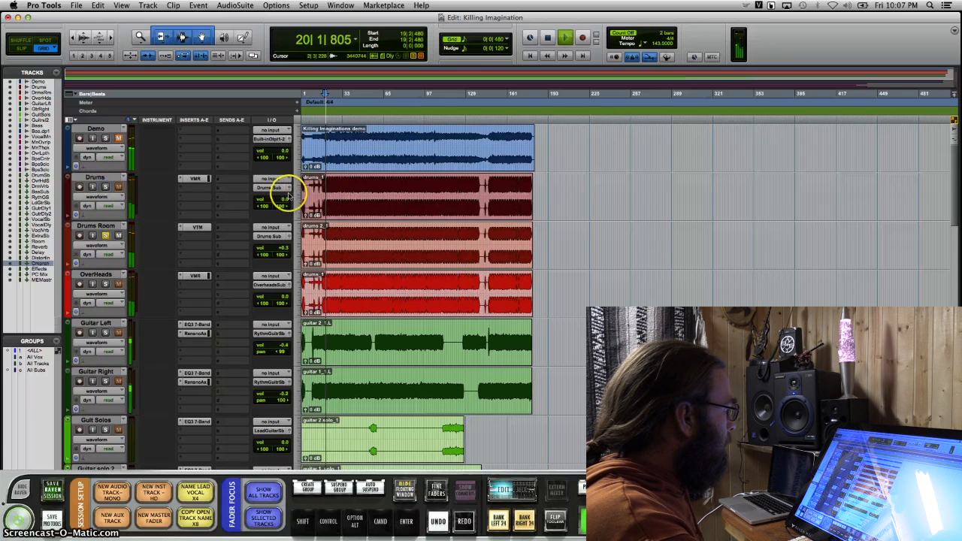
pyautogui.press('space')
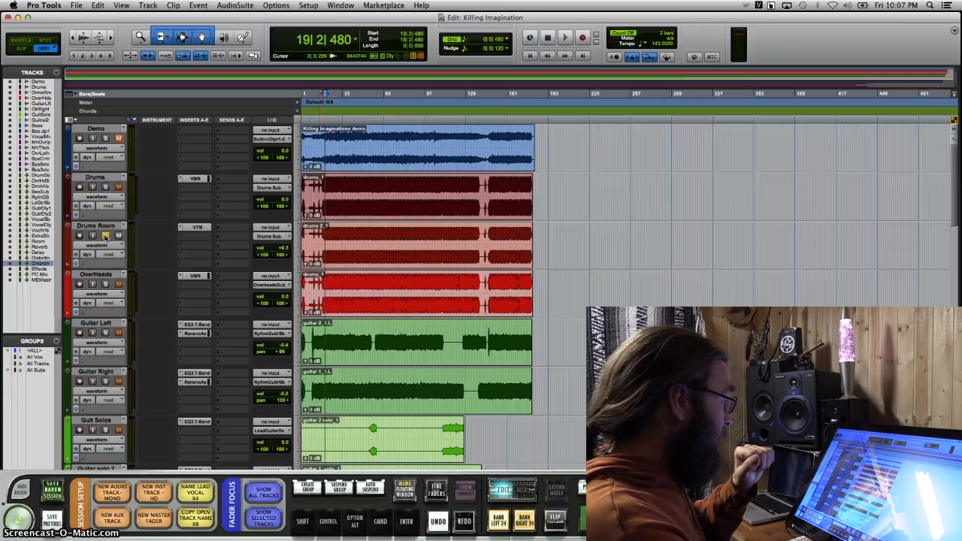
# With the ALL group active, lower the Drums fader to about -9.9 dB in its output window, and turn the group off
pyautogui.press('super+equal')
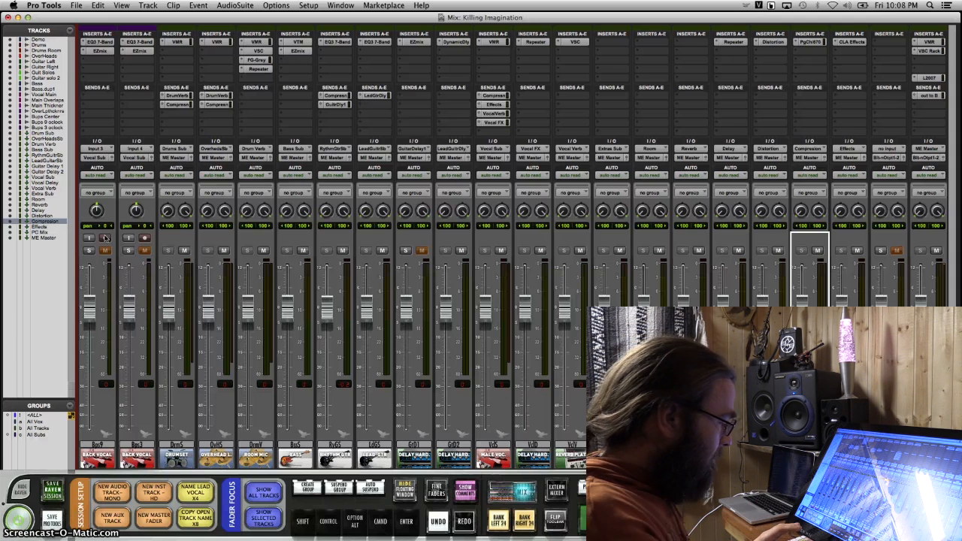
pyautogui.press('super+equal')
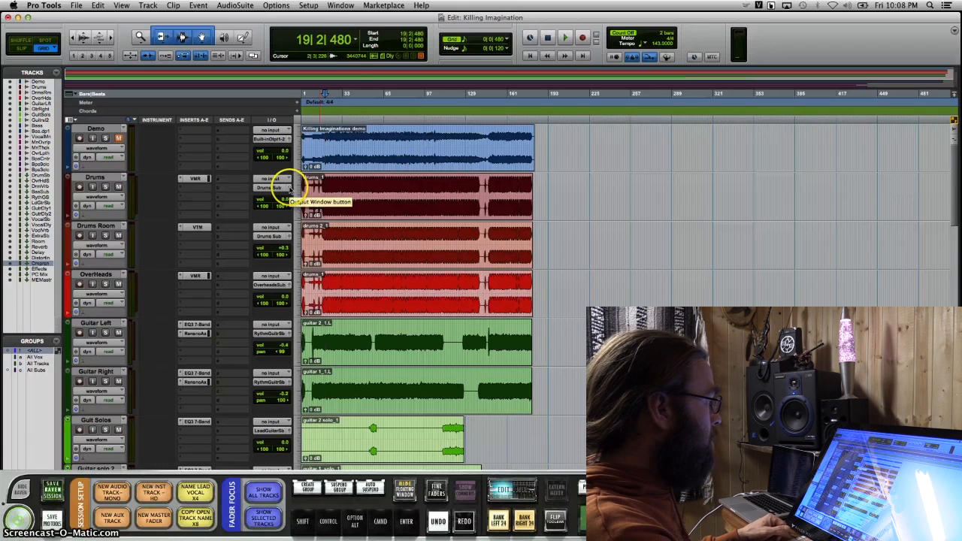
pyautogui.click(288, 188)
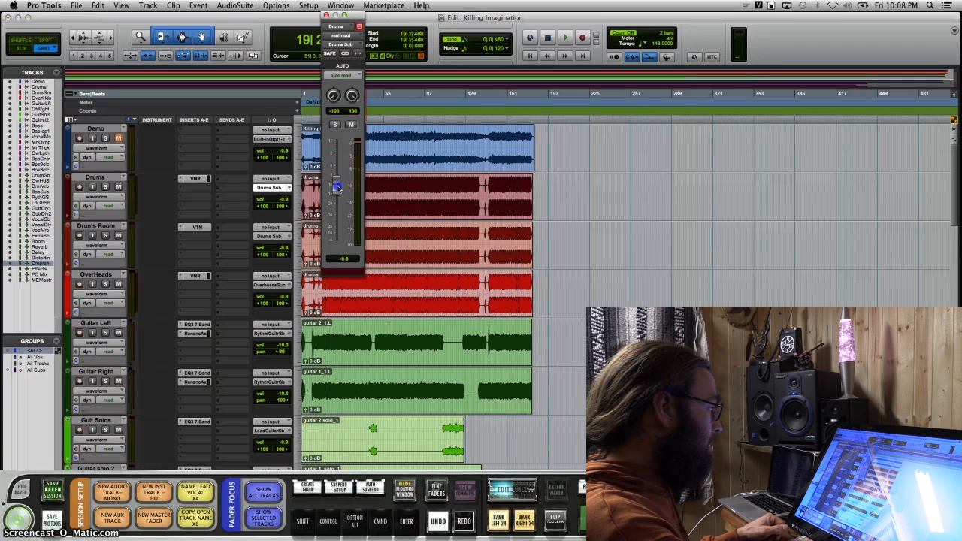
pyautogui.click(35, 352)
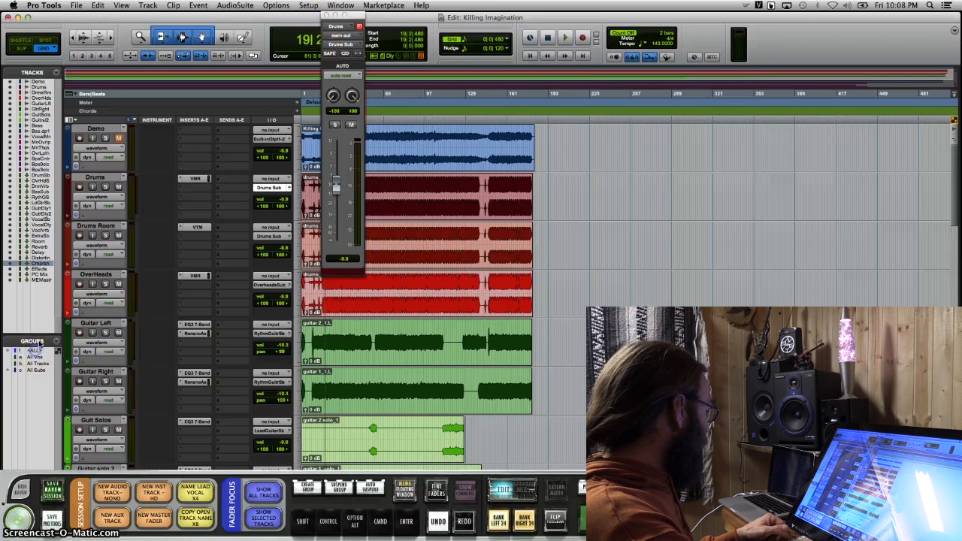
pyautogui.click(326, 14)
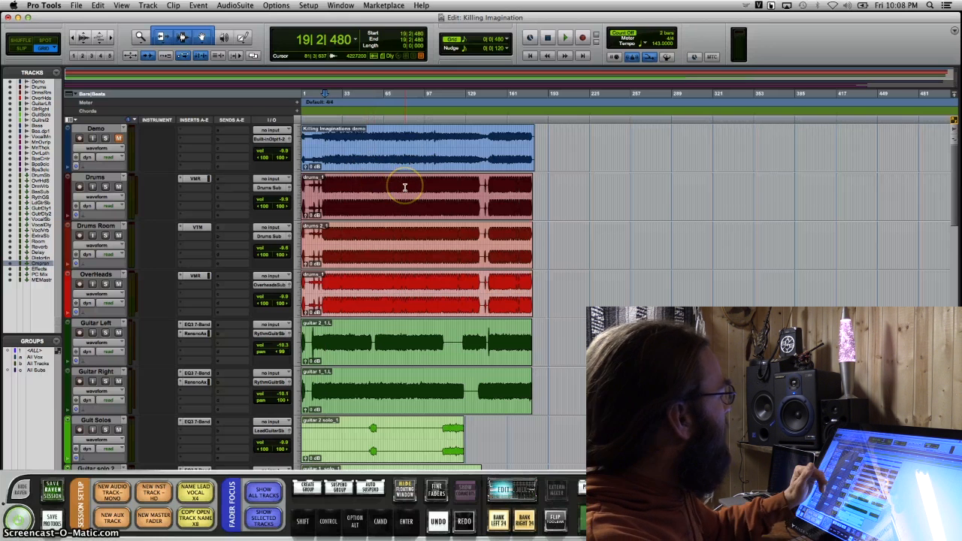
# Open the Virtual Mix Rack insert on the Drums track and move its window clear of the track controls
pyautogui.click(194, 181)
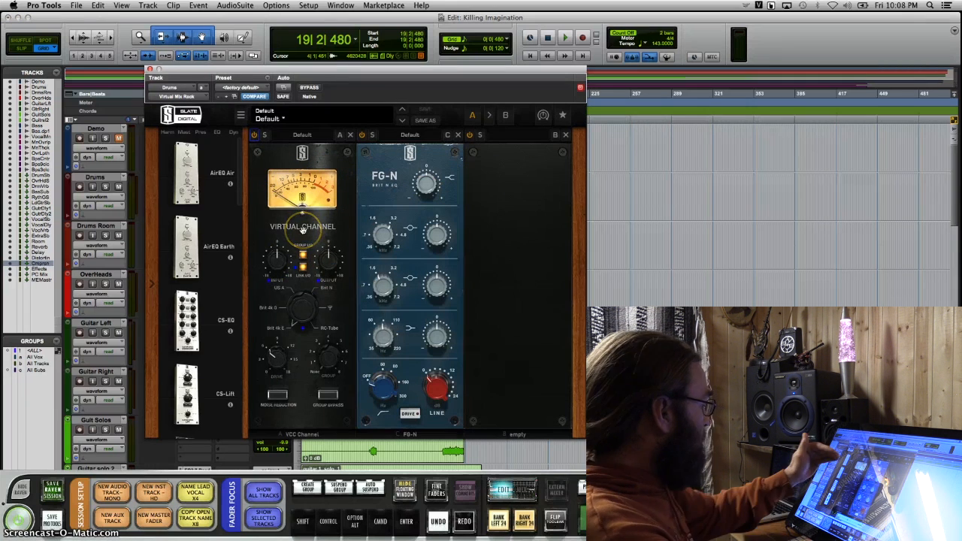
pyautogui.click(293, 345)
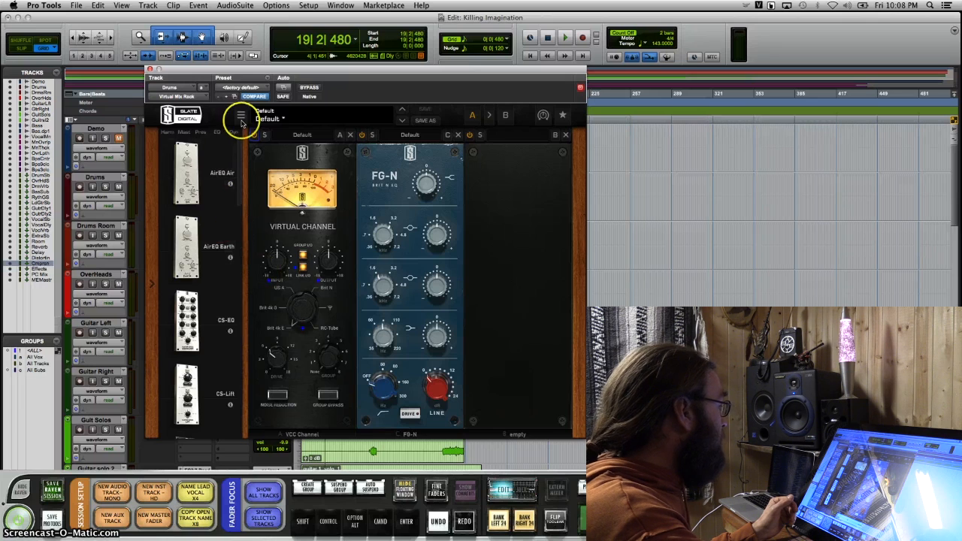
pyautogui.moveTo(248, 73); pyautogui.dragTo(632, 80)
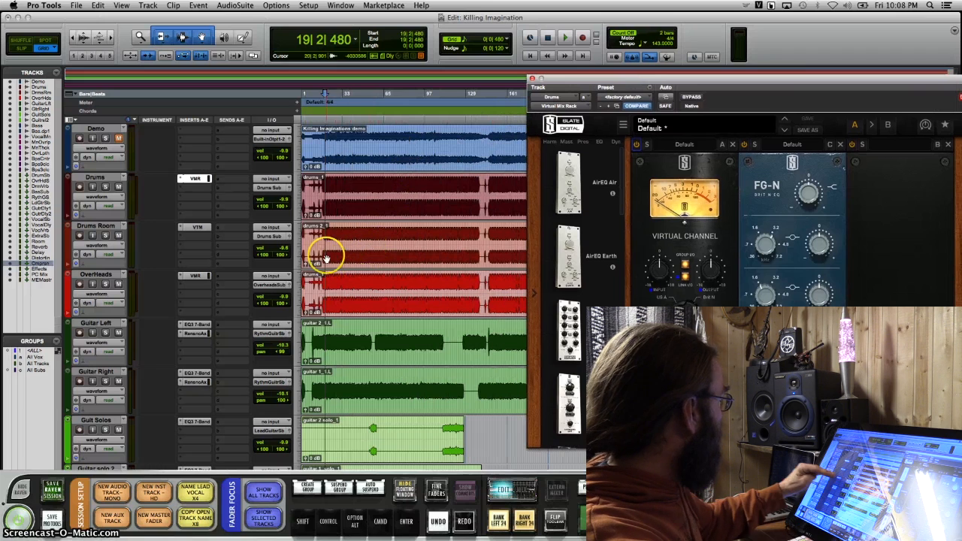
# Lower the Drums Room fader to about -38.9 dB in its output window and close that window
pyautogui.click(287, 239)
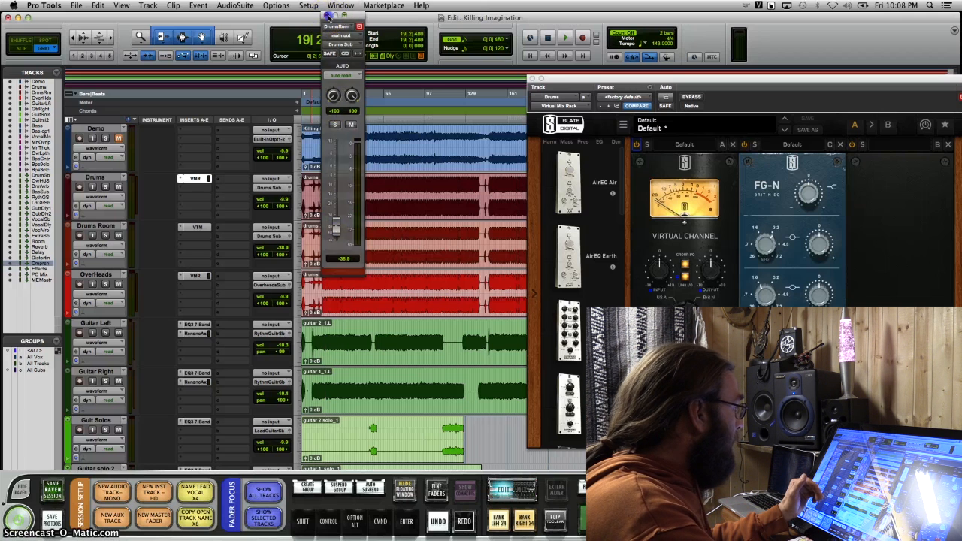
pyautogui.click(359, 26)
pyautogui.moveTo(354, 188); pyautogui.dragTo(359, 188)
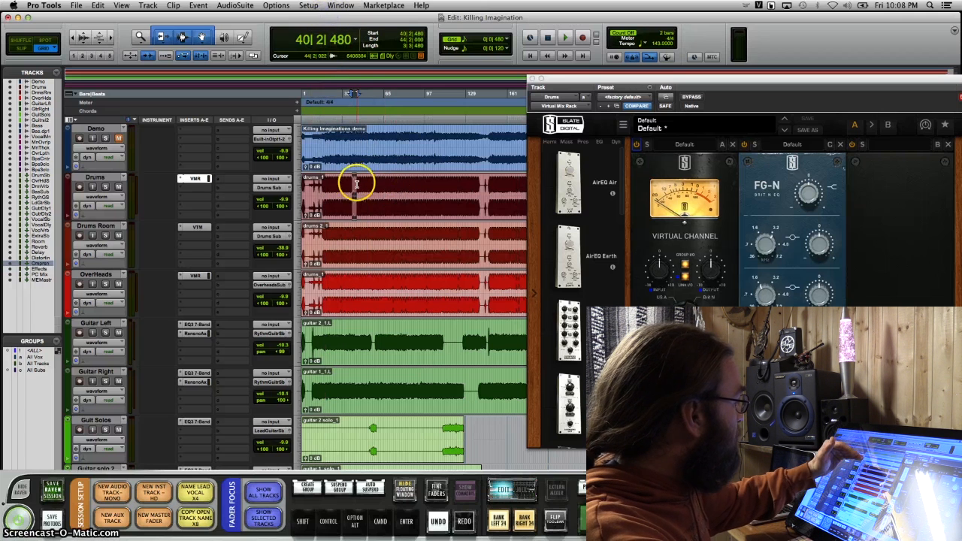
# Dismiss the send choices and reopen the Drums track's Virtual Mix Rack to view its channel and FG-N EQ modules
pyautogui.click(263, 384)
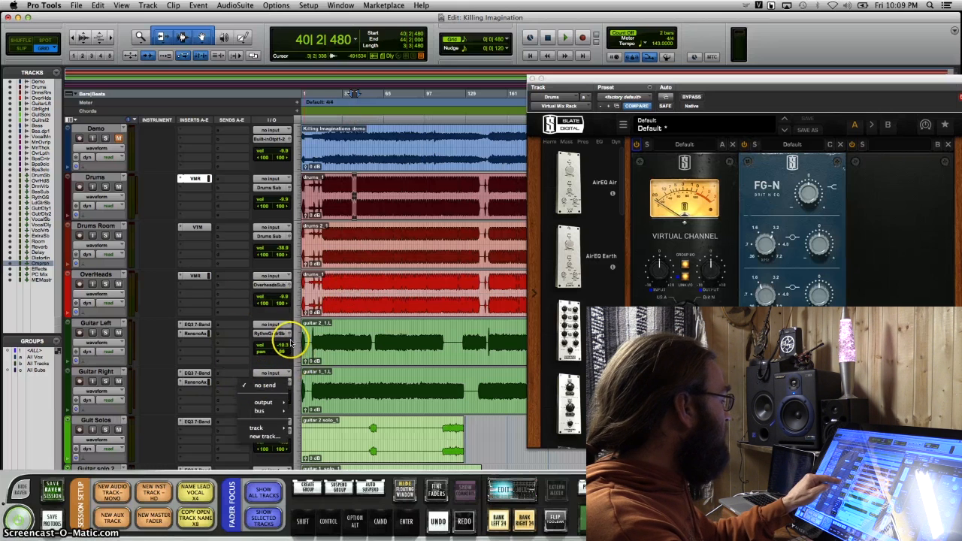
pyautogui.click(274, 281)
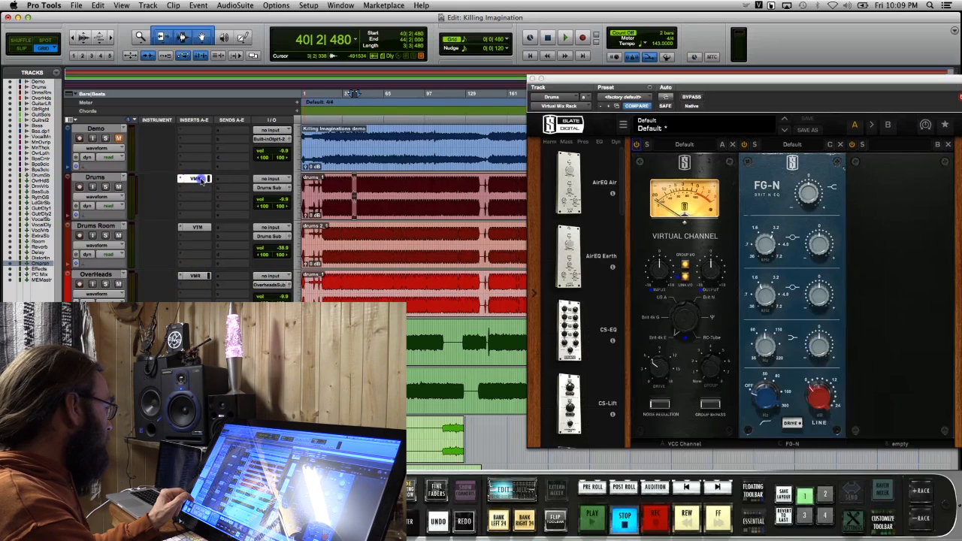
pyautogui.click(203, 179)
pyautogui.click(202, 180)
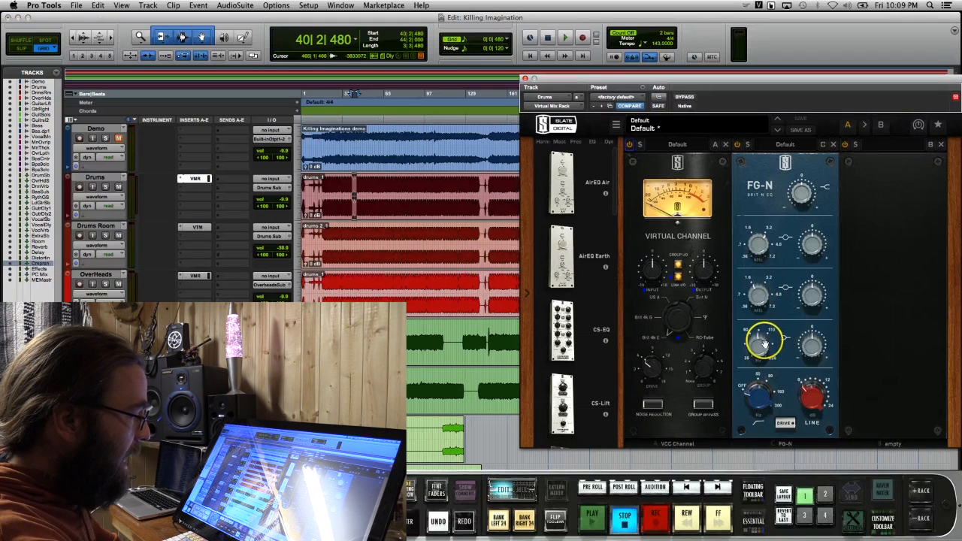
# Adjust the low band of the Drums track's FG-N EQ while auditioning the track soloed from about bar 62
pyautogui.click(815, 341)
pyautogui.moveTo(815, 342); pyautogui.dragTo(817, 329)
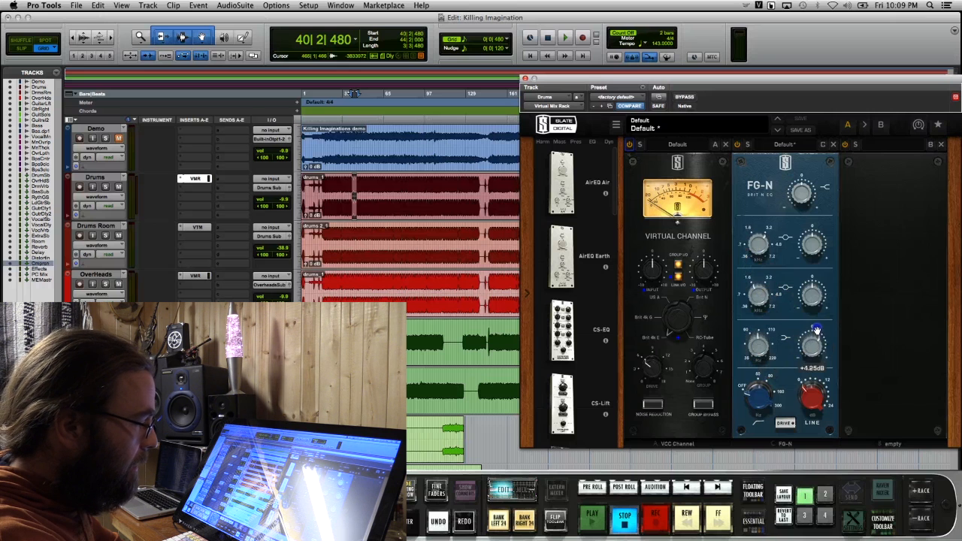
pyautogui.click(106, 187)
pyautogui.press('space')
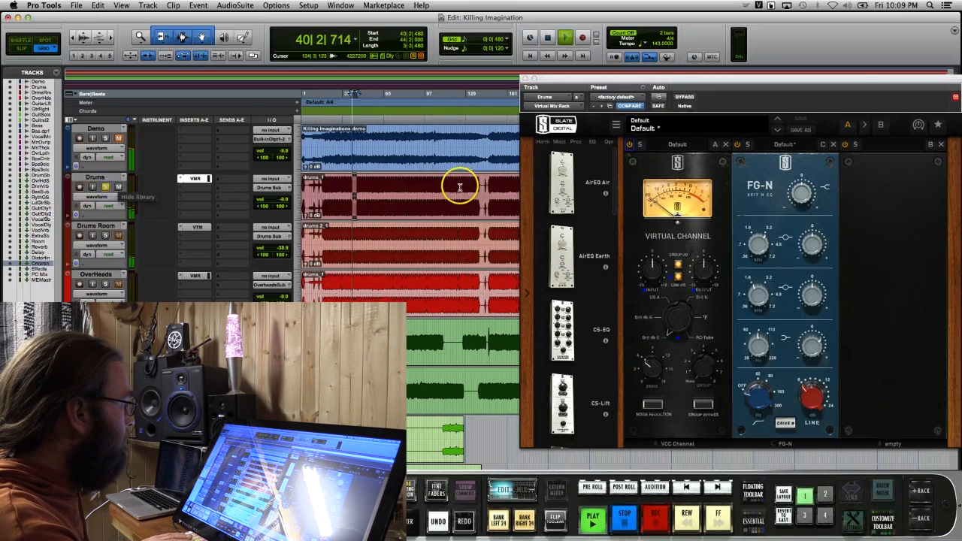
pyautogui.click(380, 121)
pyautogui.press('space')
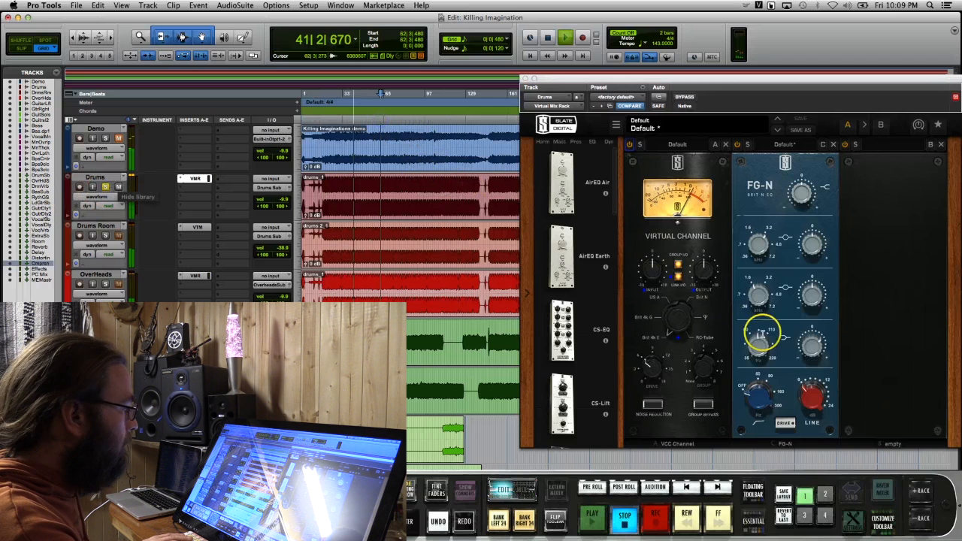
pyautogui.click(813, 347)
pyautogui.press('space')
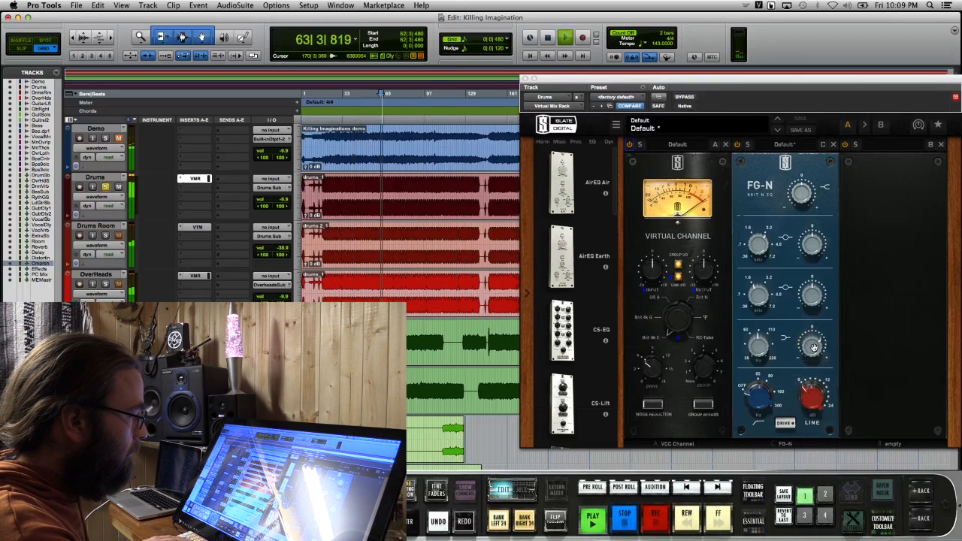
pyautogui.click(759, 345)
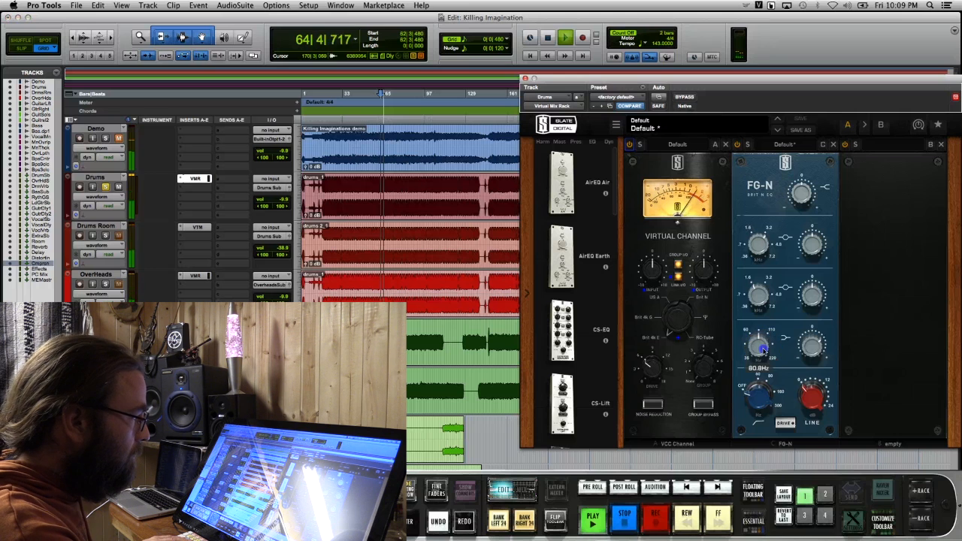
# Lower the Virtual Channel input slightly on the Drums track, stop playback and close its Virtual Mix Rack
pyautogui.click(662, 319)
pyautogui.moveTo(654, 267); pyautogui.dragTo(652, 273)
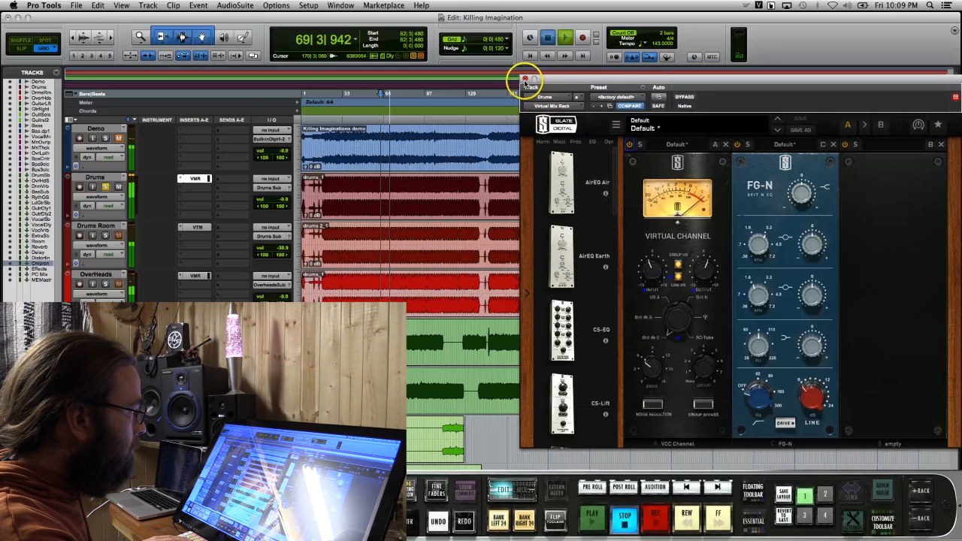
pyautogui.press('space')
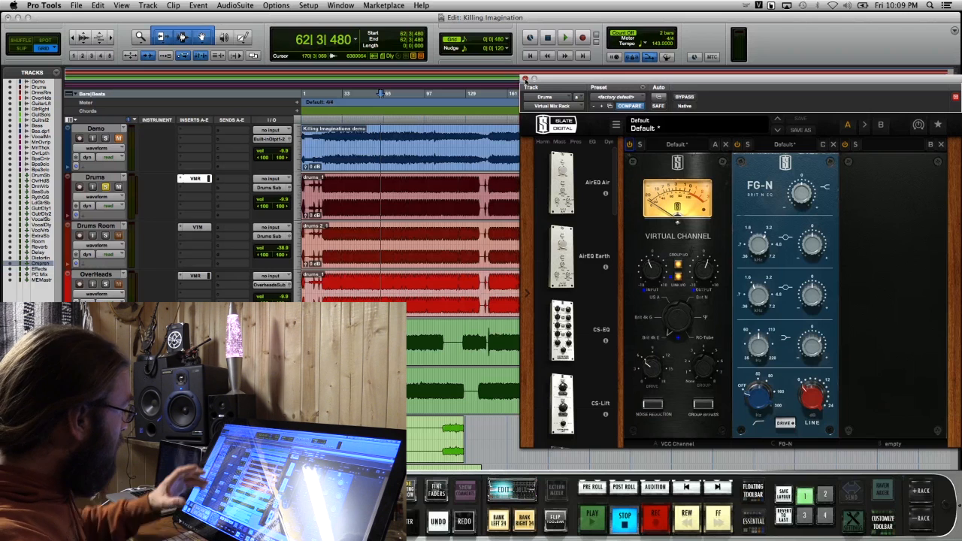
pyautogui.click(525, 78)
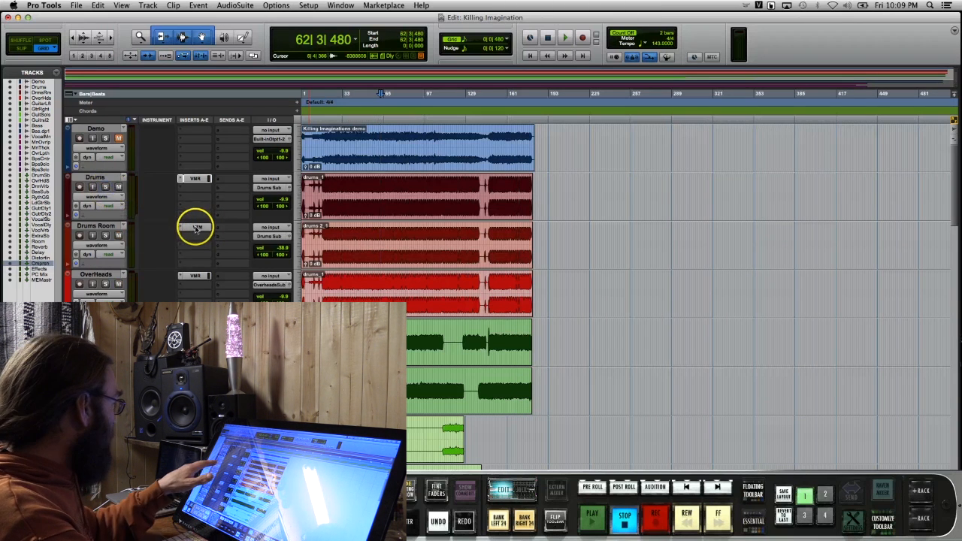
# Raise the high-pass frequency of the Custom Series Equalizer in the OverHeads Virtual Mix Rack, and play the track soloed
pyautogui.click(196, 276)
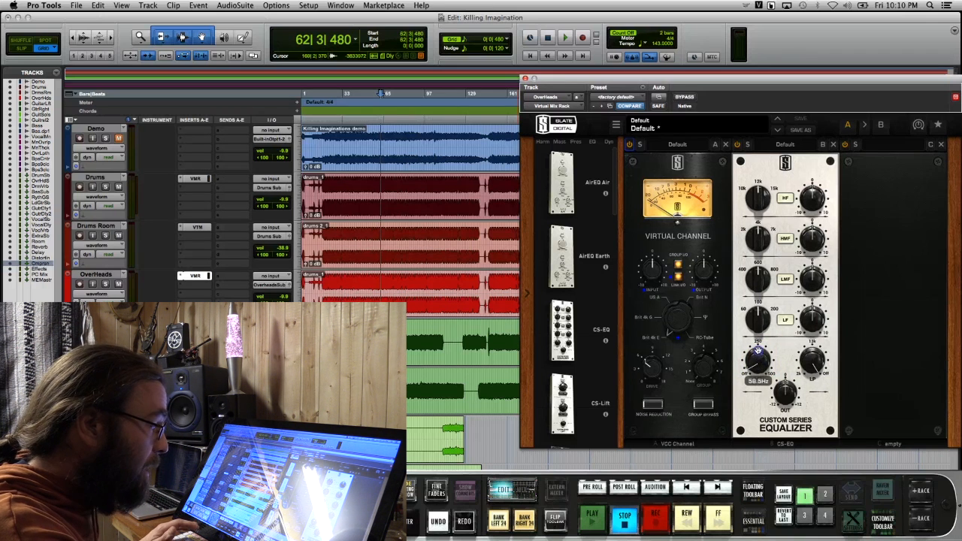
pyautogui.moveTo(758, 350); pyautogui.dragTo(761, 320)
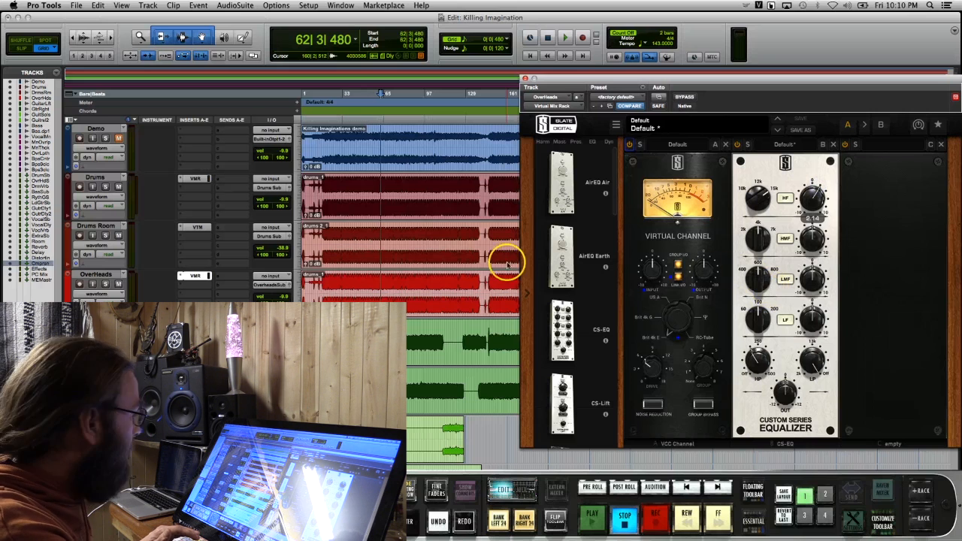
pyautogui.click(105, 284)
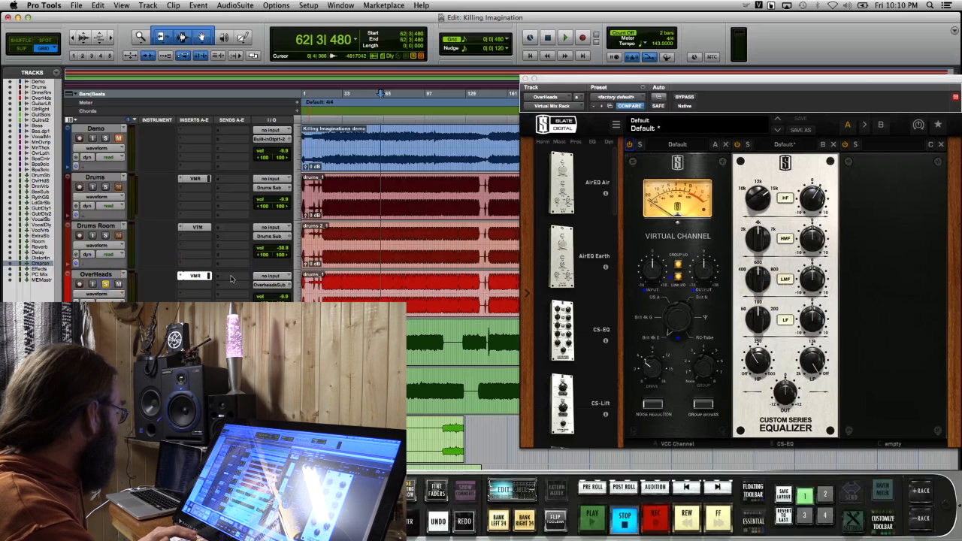
pyautogui.click(565, 37)
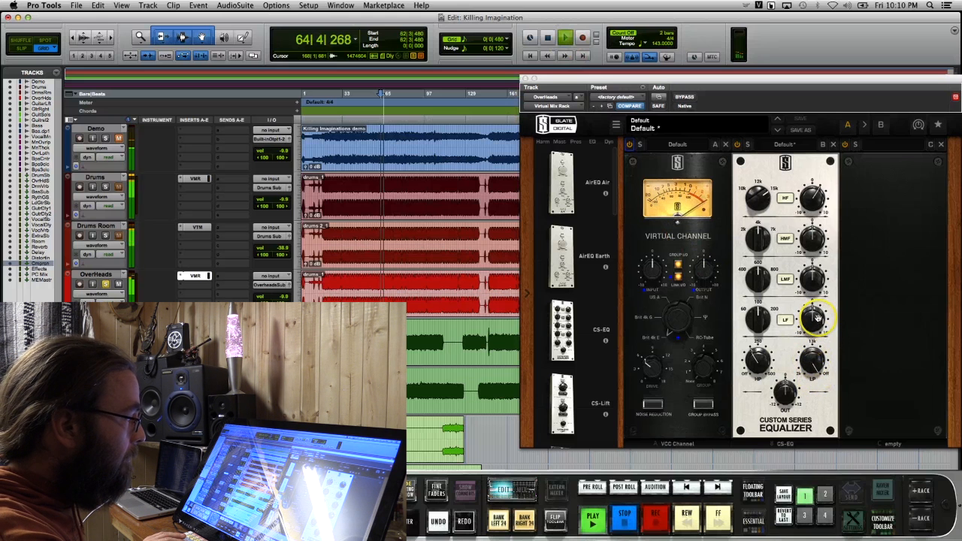
# Boost the OverHeads equalizer's LMF band to about 2.44, turn the Virtual Channel input down slightly, and stop playback
pyautogui.click(762, 278)
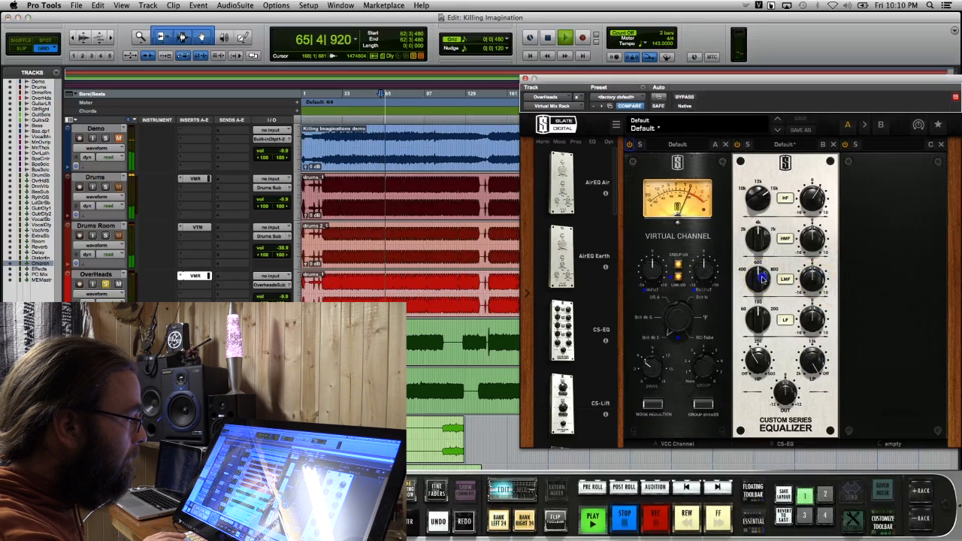
pyautogui.moveTo(814, 278); pyautogui.dragTo(813, 263)
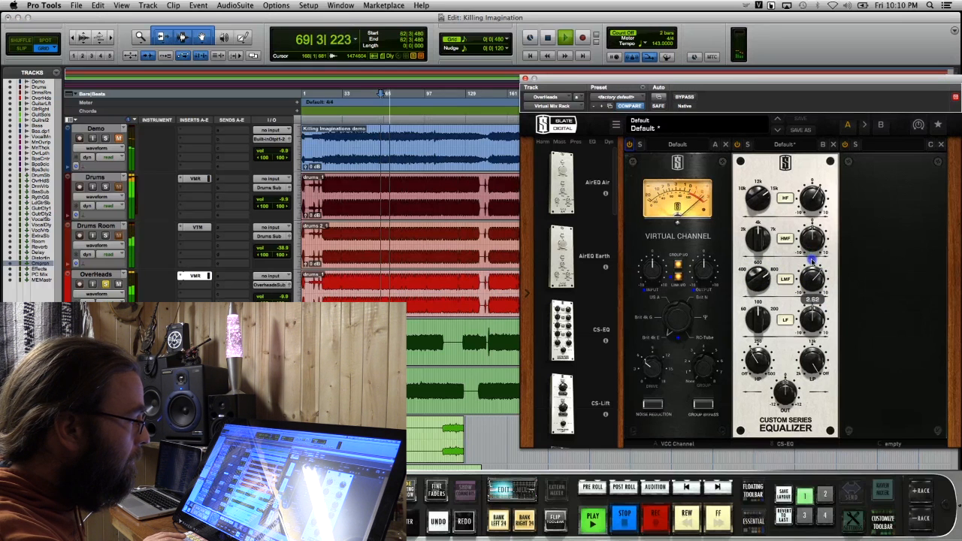
pyautogui.moveTo(760, 263); pyautogui.dragTo(759, 260)
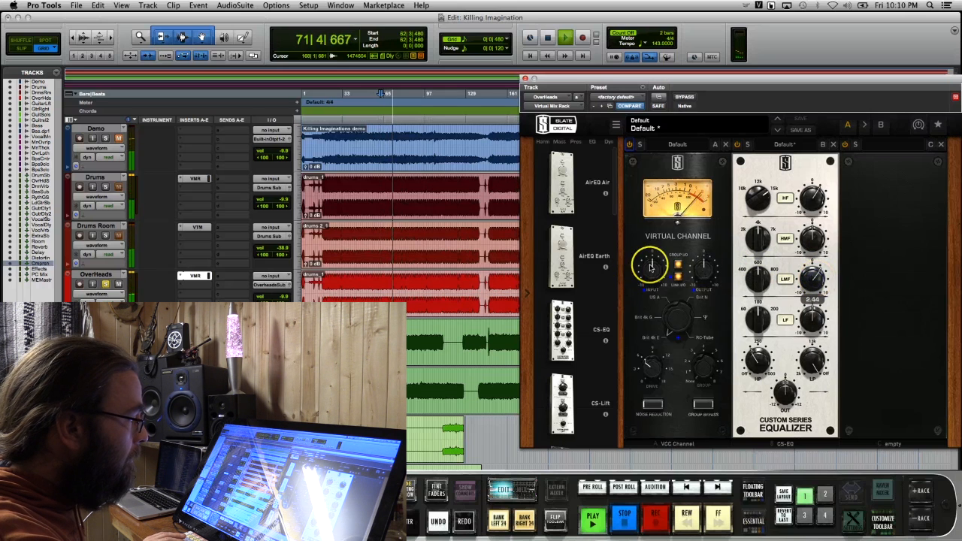
pyautogui.moveTo(650, 265); pyautogui.dragTo(652, 268)
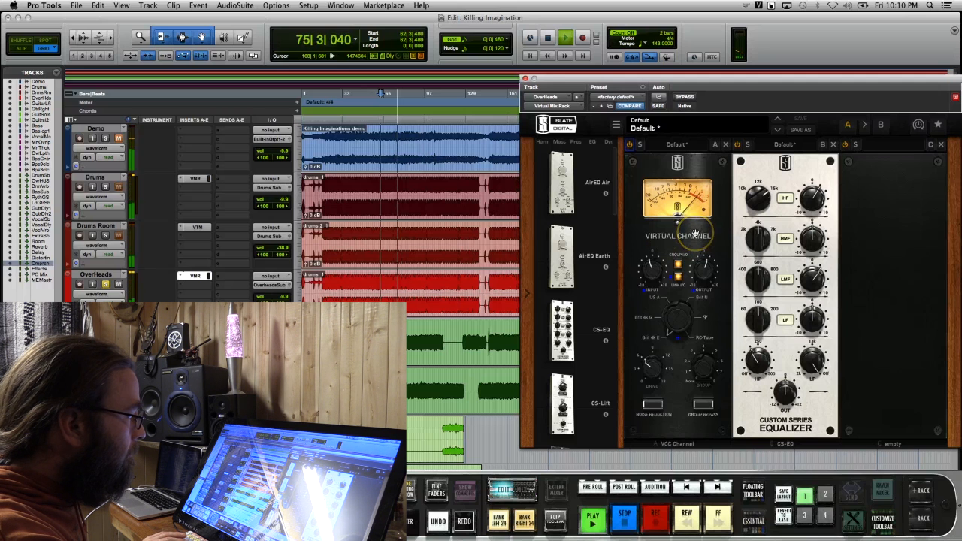
pyautogui.press('space')
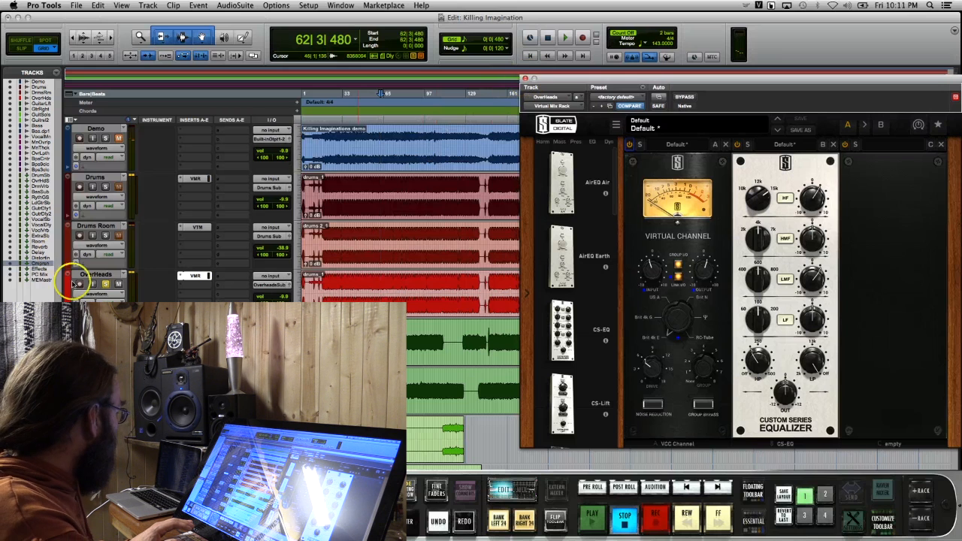
# Solo the Drums track alongside OverHeads, audition both together, and close the OverHeads Virtual Mix Rack
pyautogui.click(106, 187)
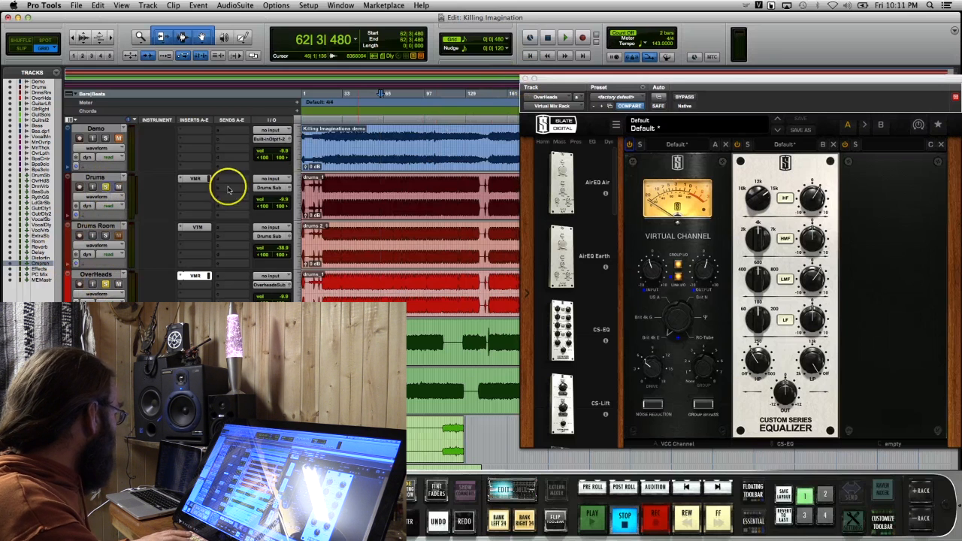
pyautogui.press('space')
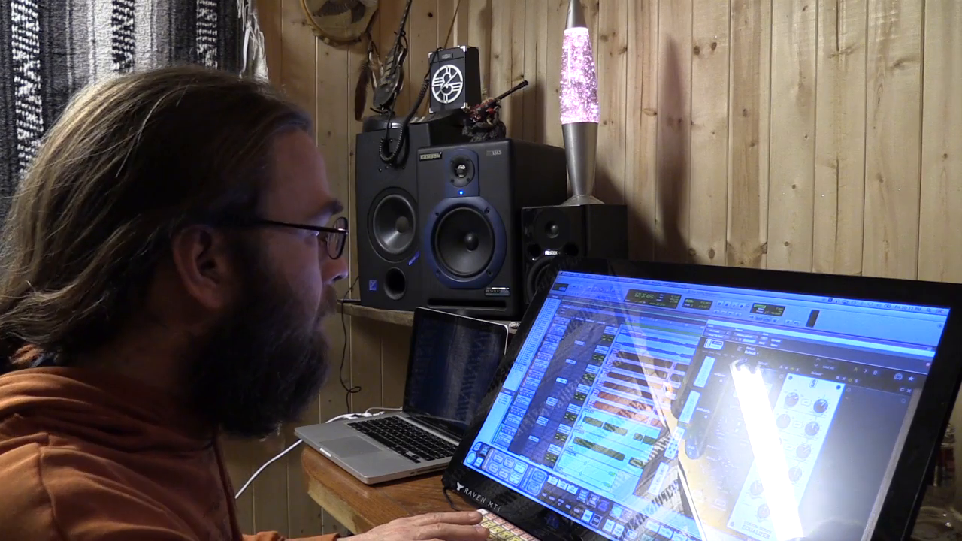
pyautogui.press('super+w')
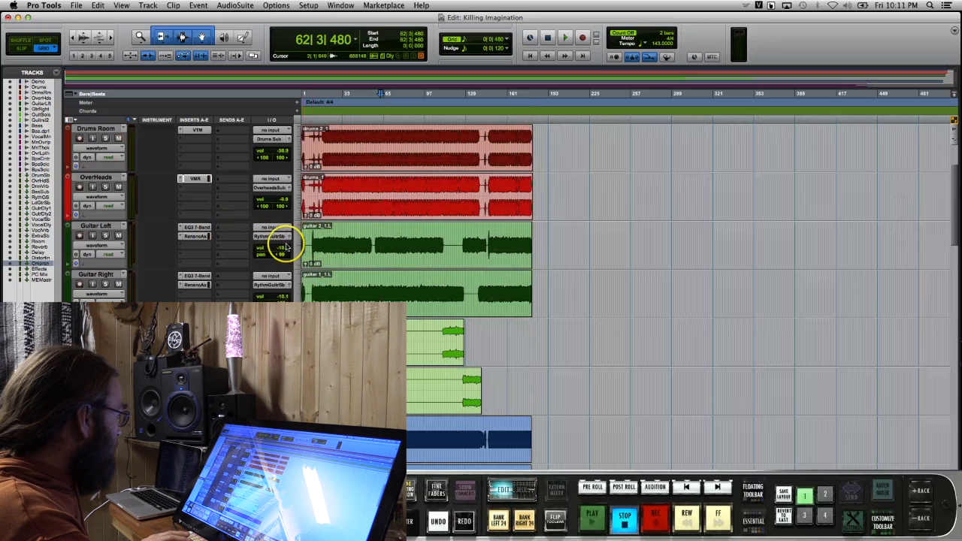
# Check the pan and fader settings of Guitar Left and Guitar Right in their output windows
pyautogui.click(289, 237)
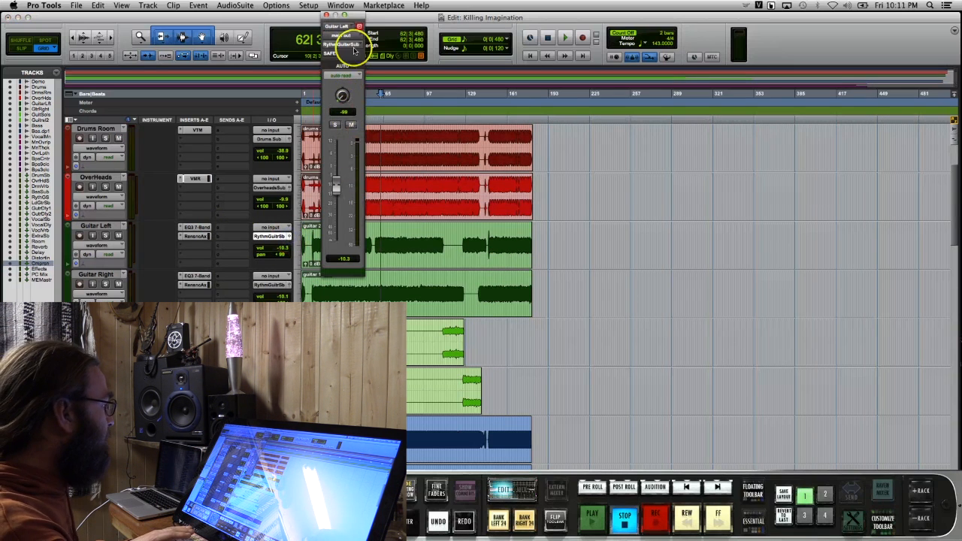
pyautogui.click(327, 15)
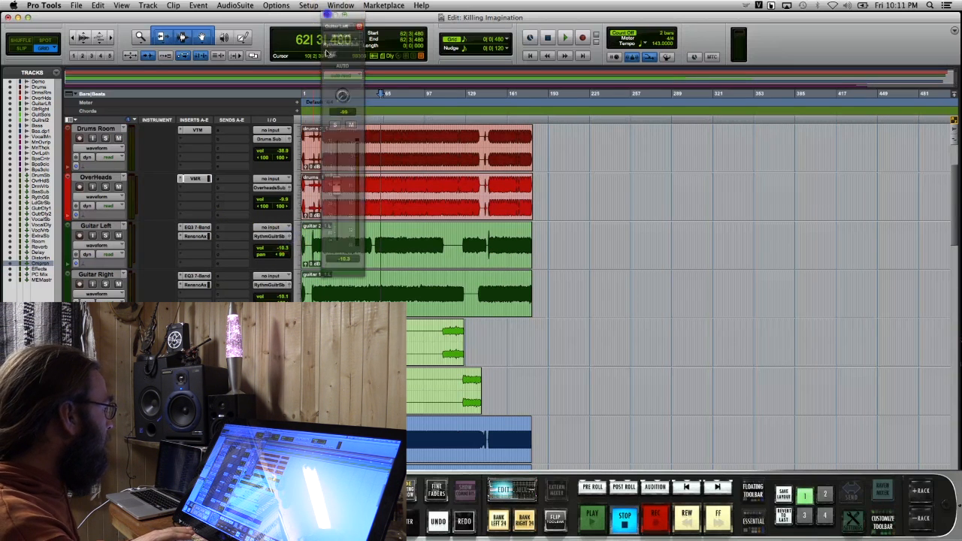
pyautogui.click(289, 286)
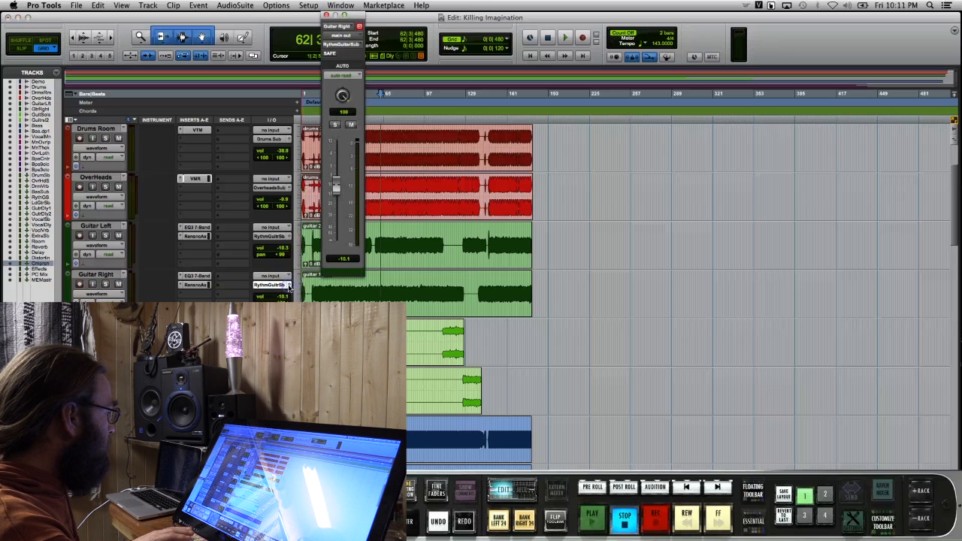
# Open the EQ3 7-Band on Guitar Left and pull its low-frequency band down to cut the lows
pyautogui.click(196, 229)
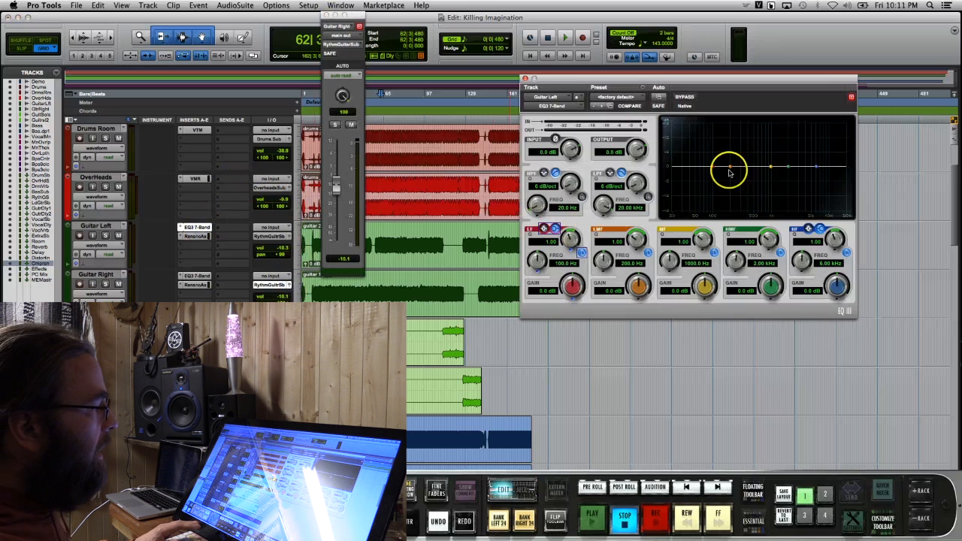
pyautogui.moveTo(715, 168); pyautogui.dragTo(692, 203)
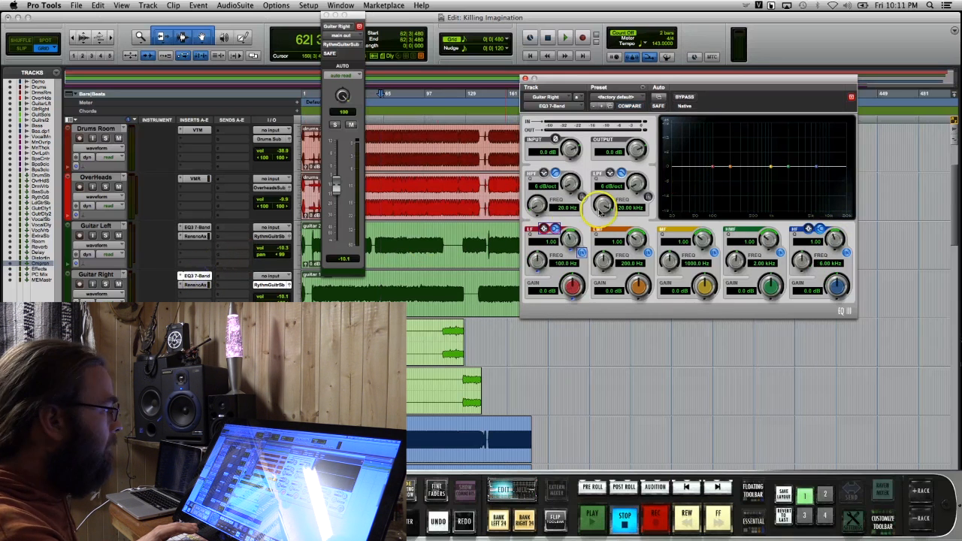
# On Guitar Right's EQ3 7-Band, cut LF by 11.4 dB at 30.3 Hz and HF by 10.2 dB at 17.41 kHz, and close the open windows
pyautogui.click(712, 167)
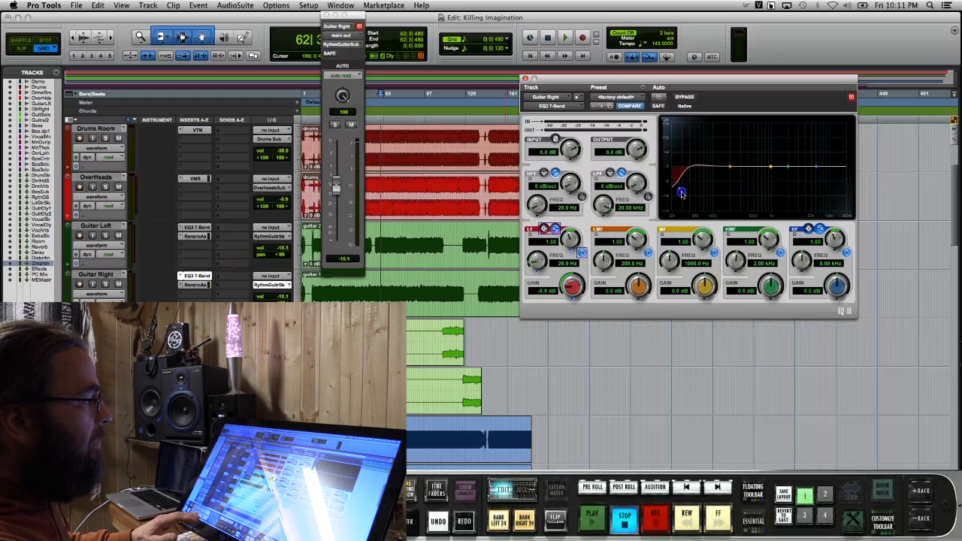
pyautogui.click(579, 239)
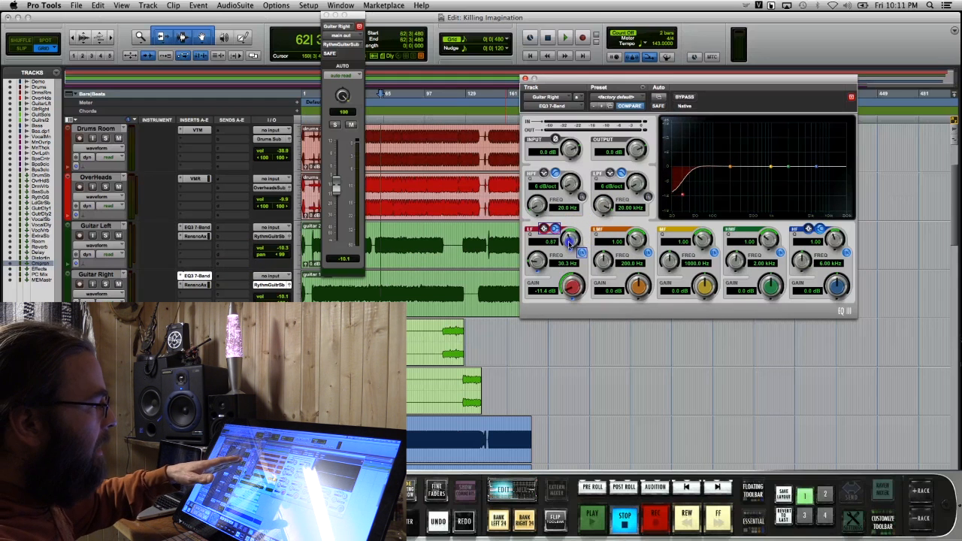
pyautogui.moveTo(766, 191); pyautogui.dragTo(817, 166)
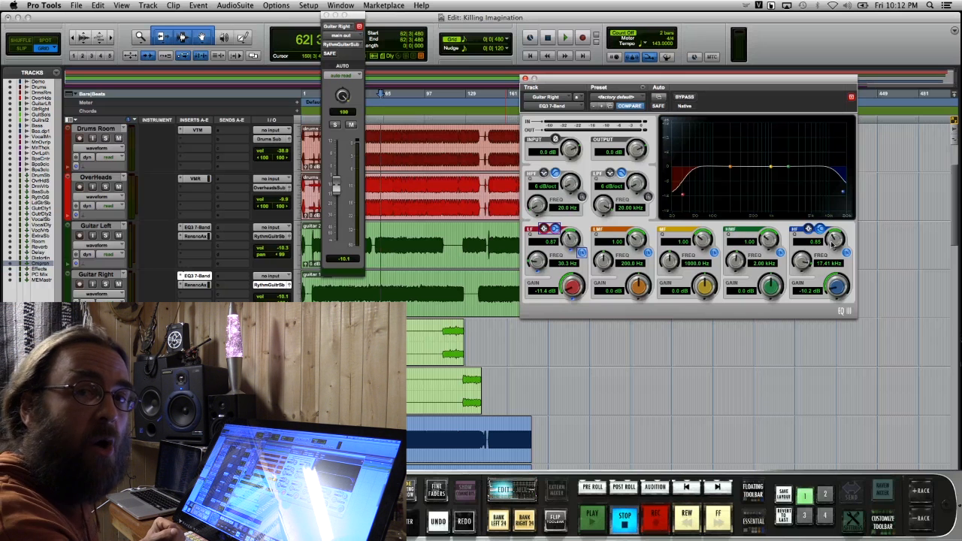
pyautogui.click(326, 16)
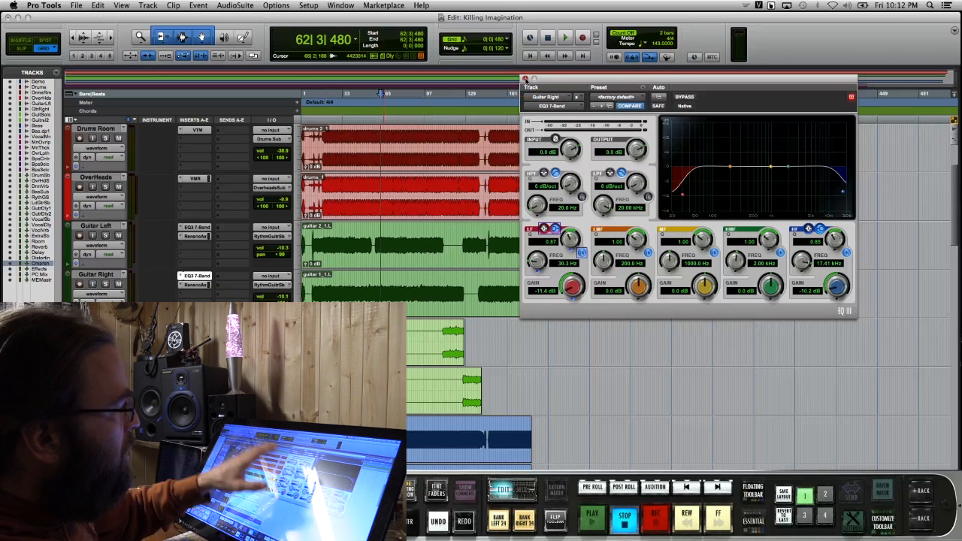
pyautogui.click(525, 79)
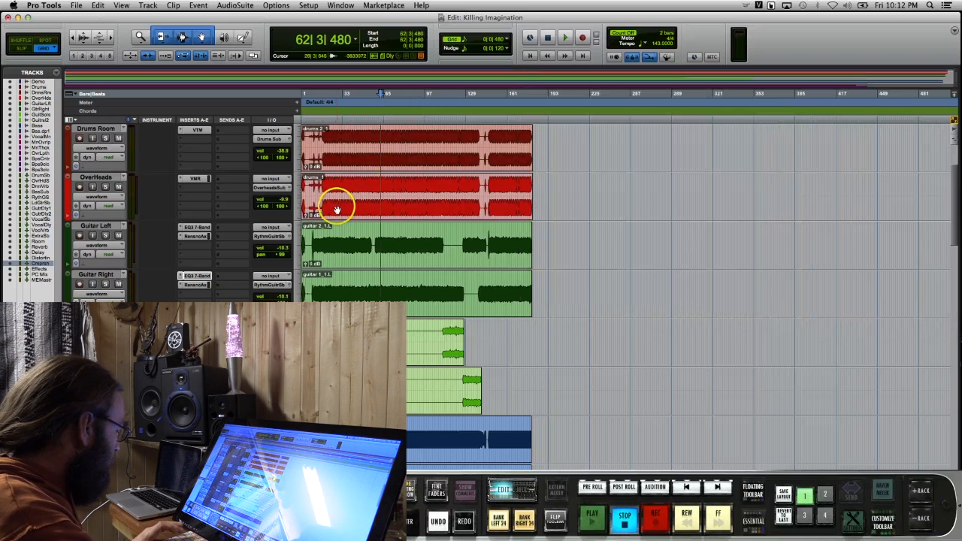
# Open the Renaissance Axx insert on Guitar Left, solo both Guitar Left and Guitar Right, and start playback
pyautogui.click(195, 237)
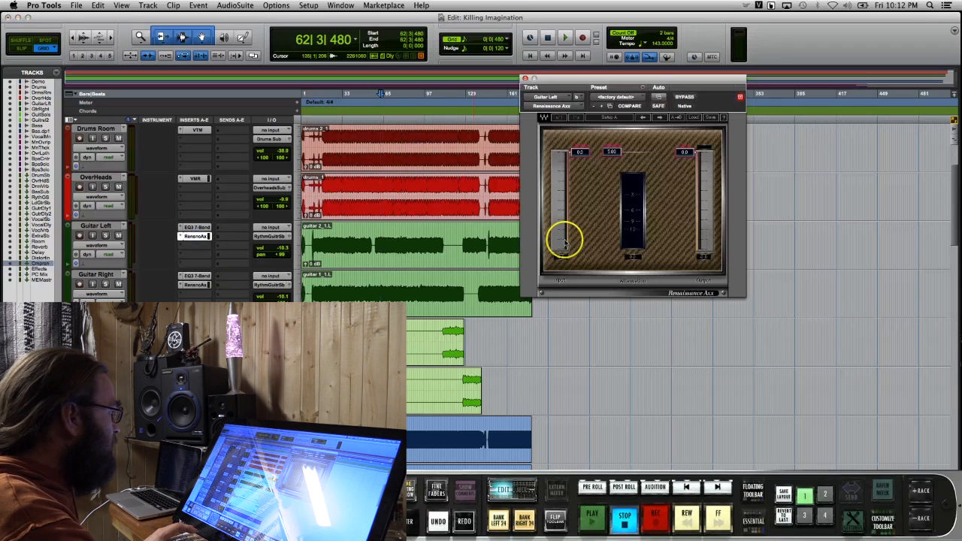
pyautogui.click(106, 235)
pyautogui.click(105, 284)
pyautogui.press('space')
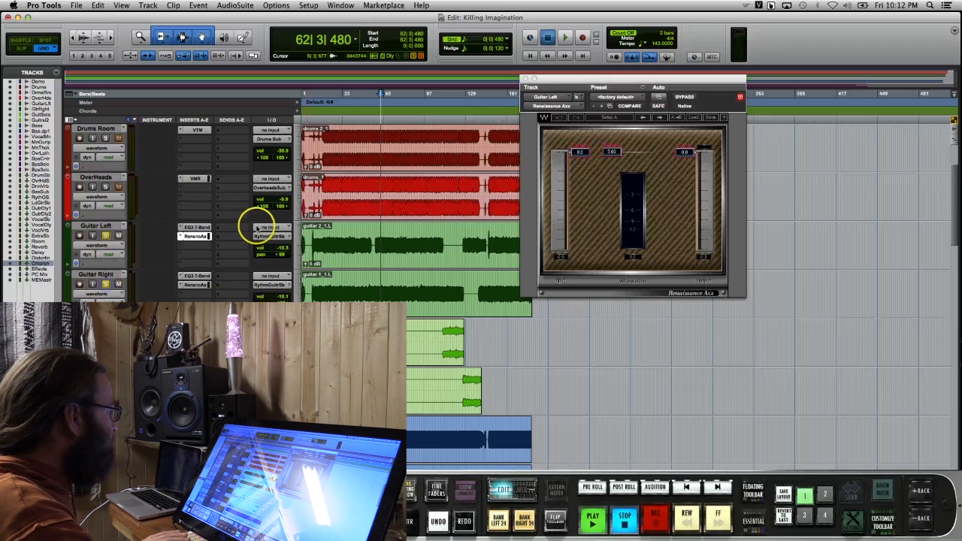
# Lower the Renaissance Axx threshold on Guitar Left to about -2.8 and raise its attack to about 7.55
pyautogui.click(578, 154)
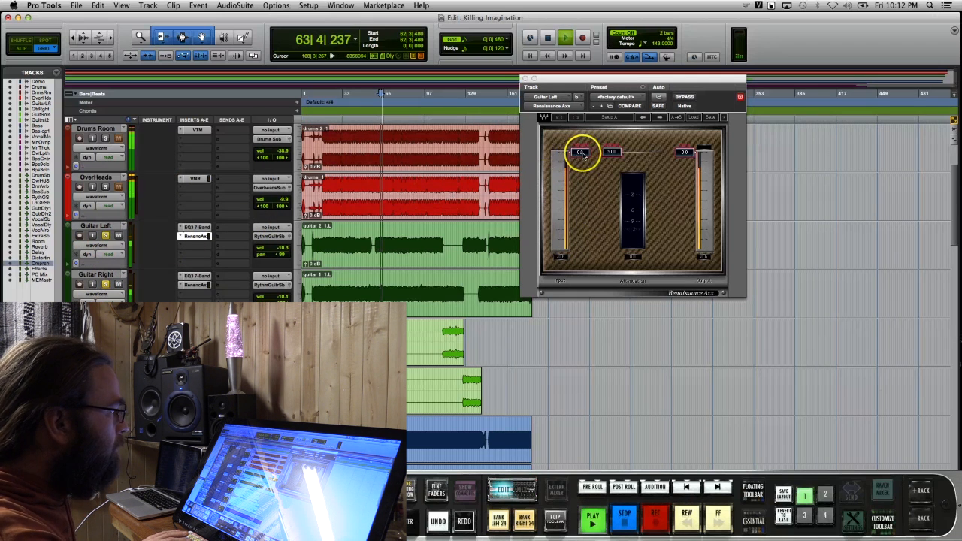
pyautogui.moveTo(581, 164); pyautogui.dragTo(630, 153)
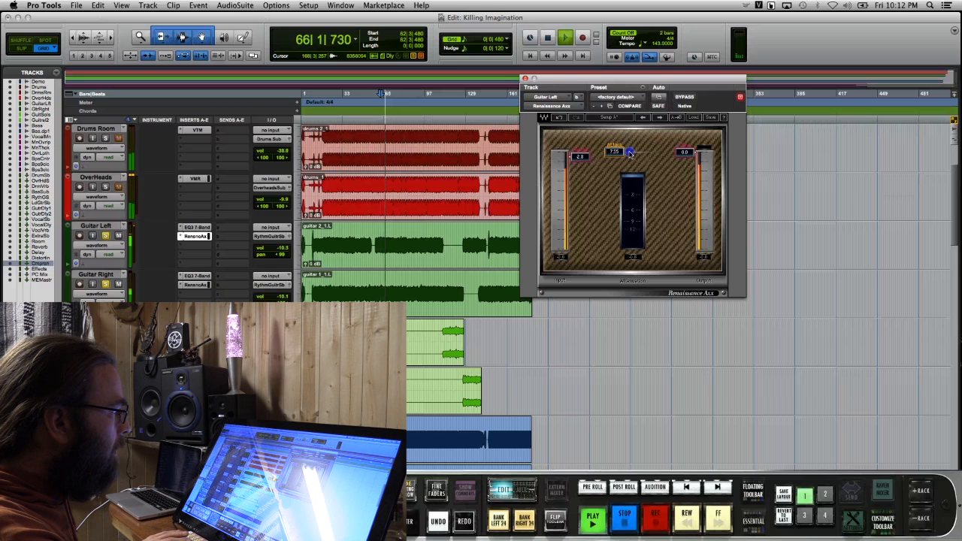
pyautogui.click(685, 154)
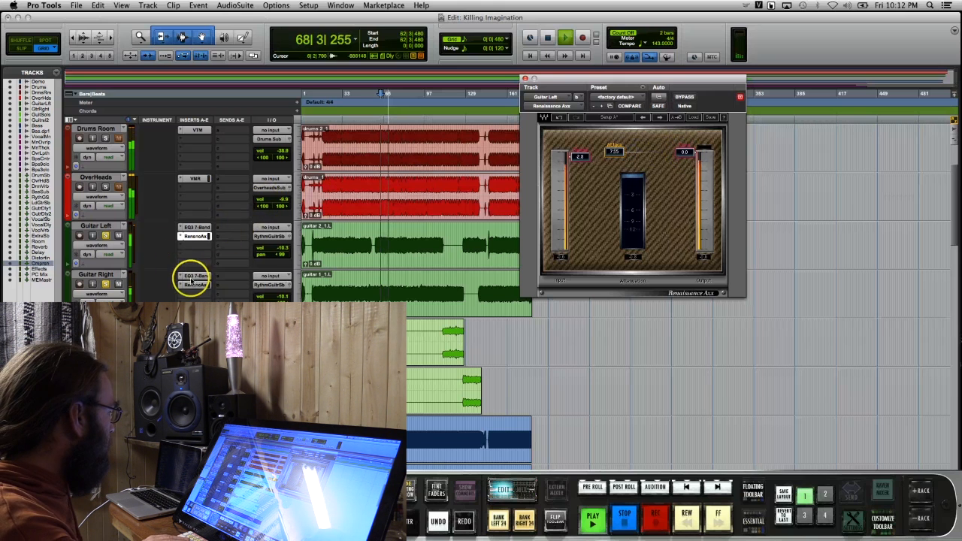
# Open the Renaissance Axx on Guitar Right, lower its threshold to about -2.5 and adjust its attack, and stop playback
pyautogui.click(194, 283)
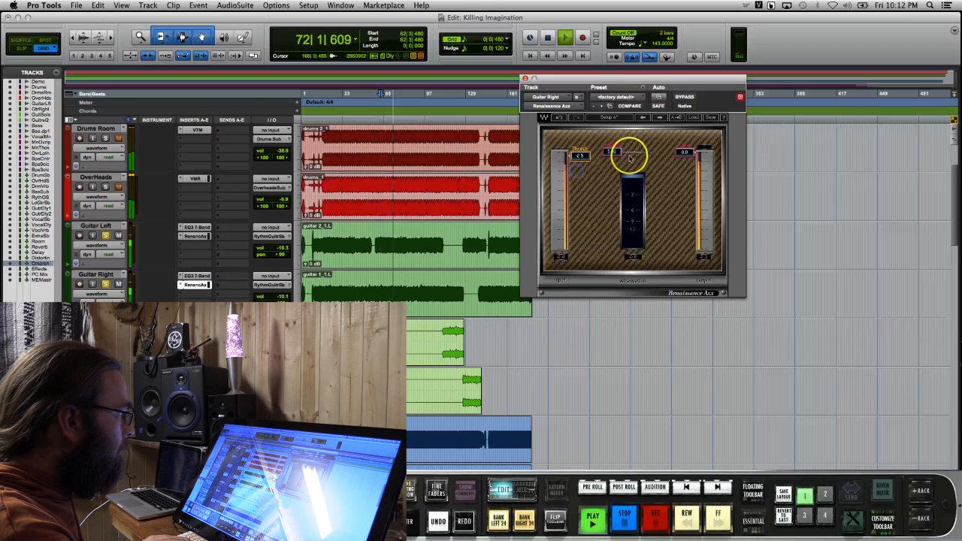
pyautogui.moveTo(629, 158); pyautogui.dragTo(622, 150)
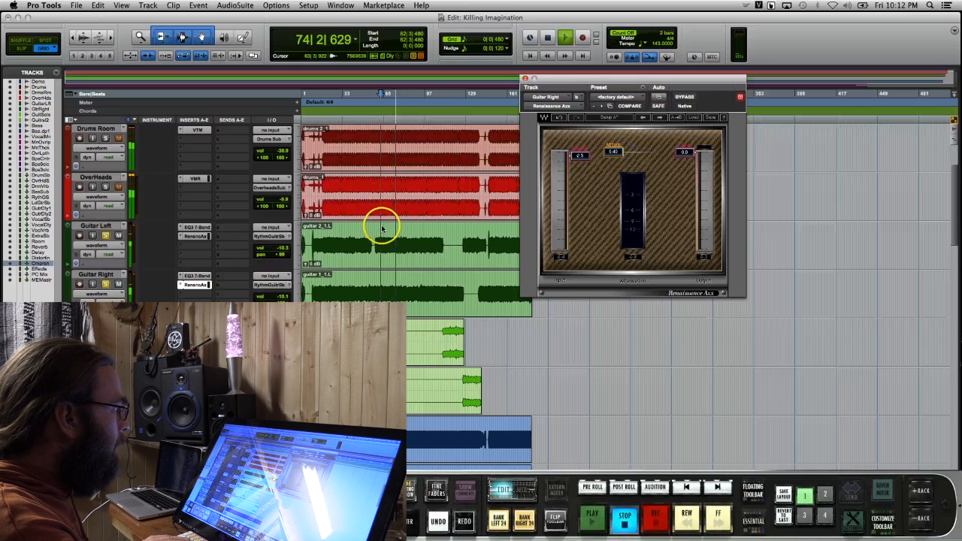
pyautogui.press('space')
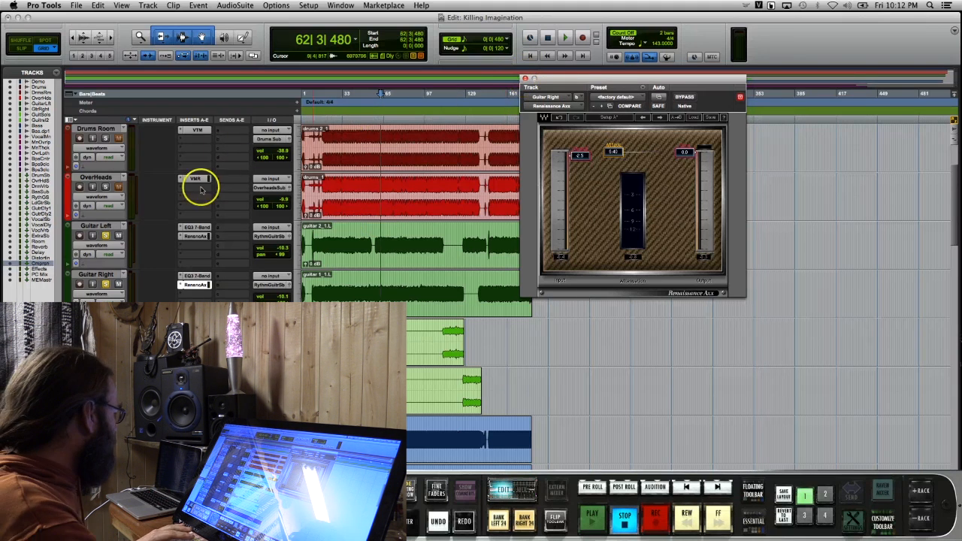
# Unsolo Guitar Left and Guitar Right, and open the EQ3 7-Band insert on the Guit Solos track
pyautogui.click(106, 237)
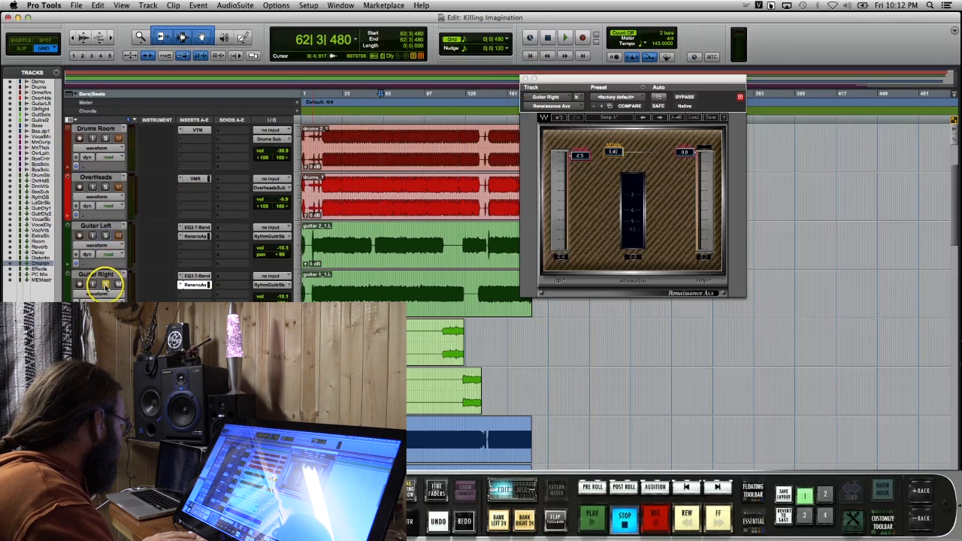
pyautogui.scroll(-3, 300, 211)
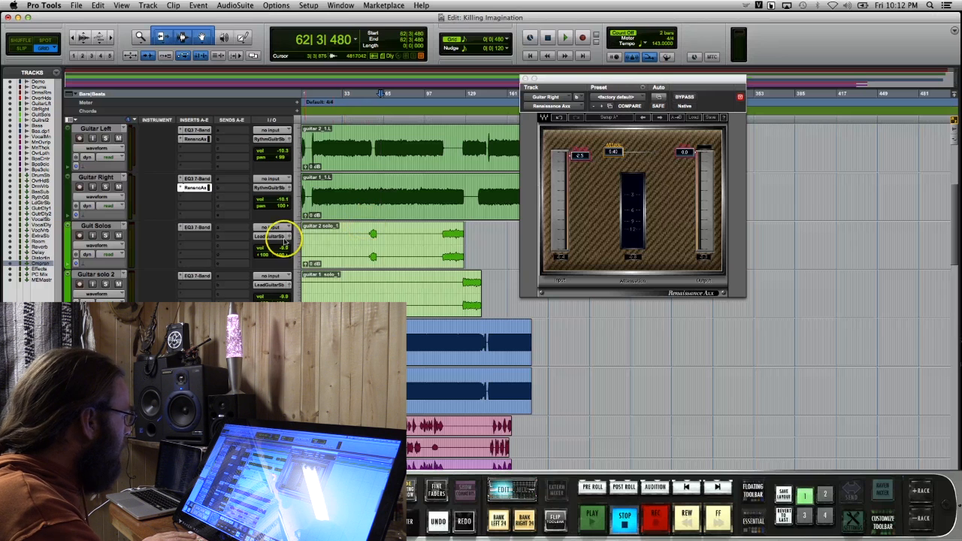
pyautogui.click(197, 227)
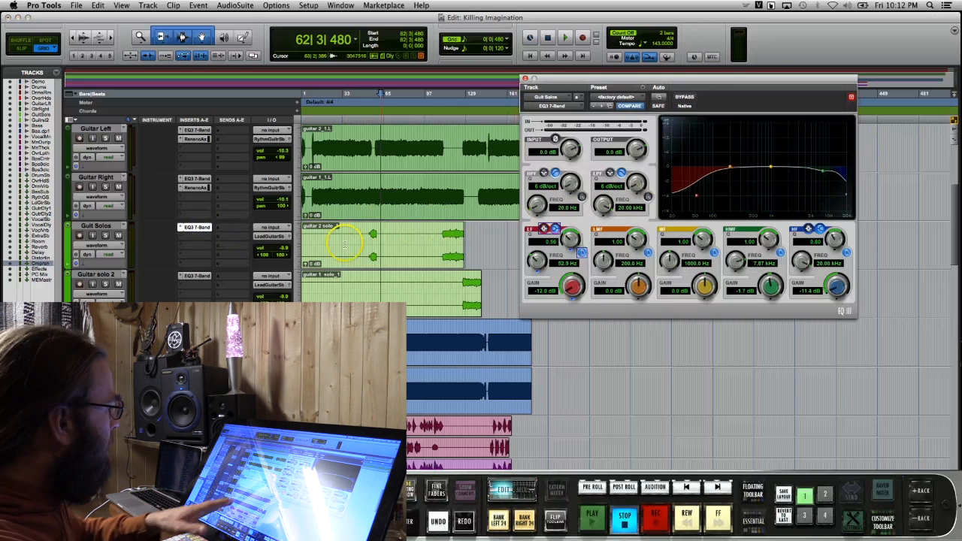
# Close the EQ window and delete the silent part of the Guit Solos clip from 11|2|480 up to the first solo near bar 55
pyautogui.click(373, 233)
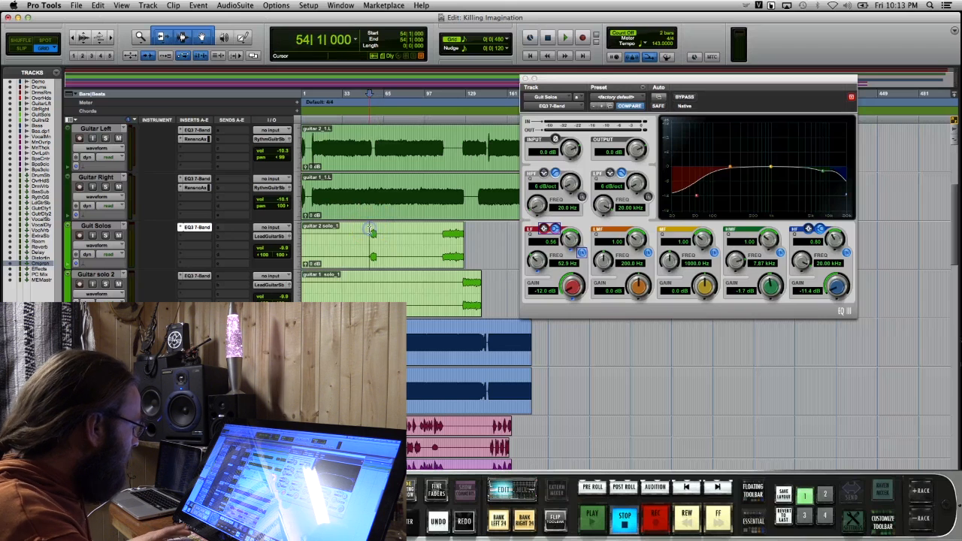
pyautogui.press('t')
pyautogui.press('t')
pyautogui.press('t')
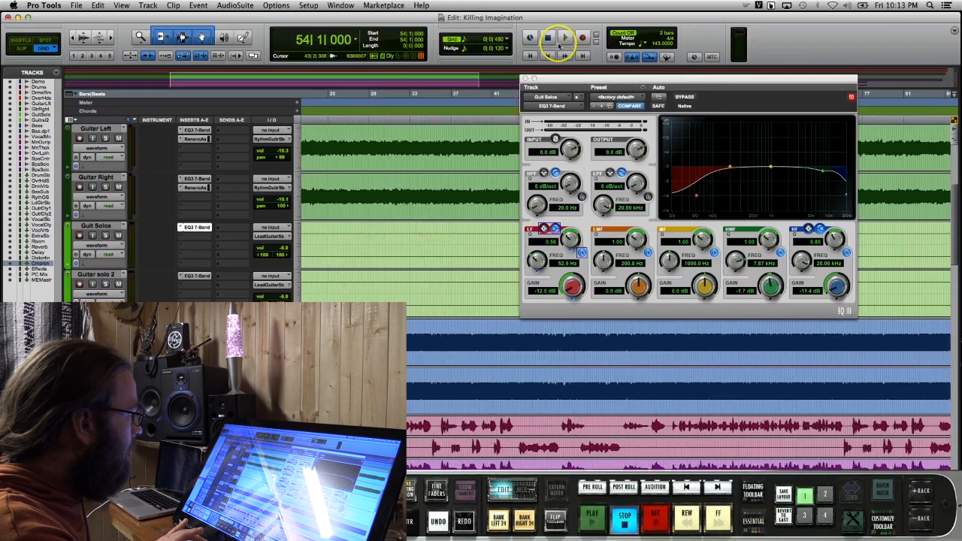
pyautogui.click(525, 79)
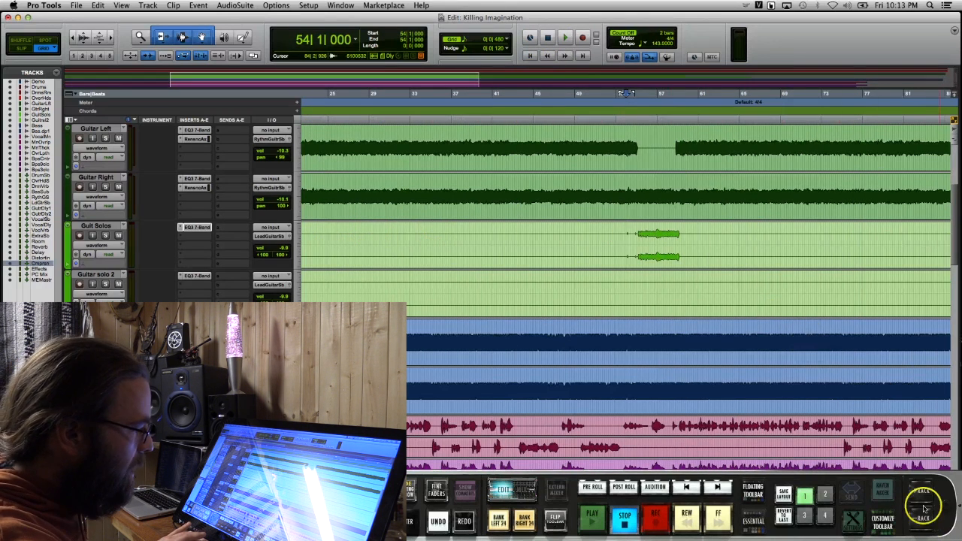
pyautogui.press('t')
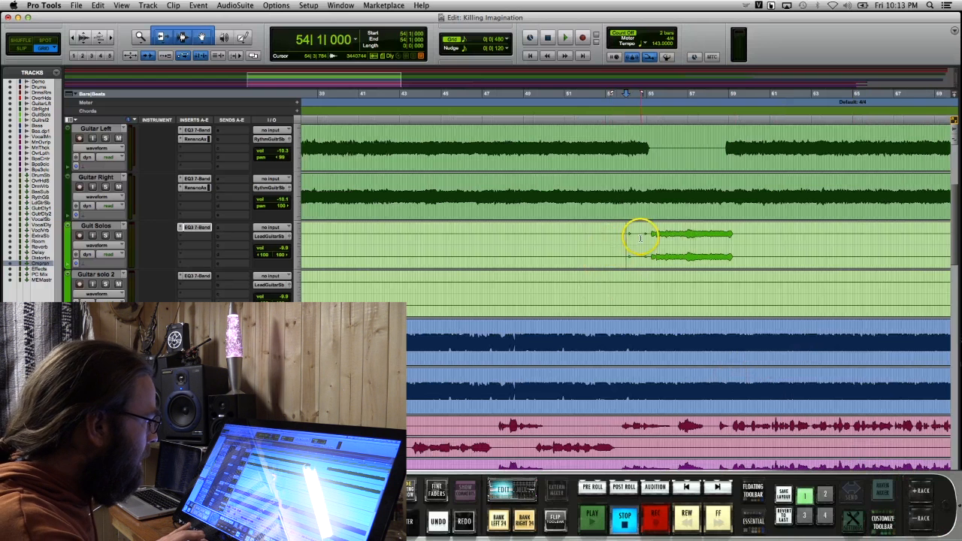
pyautogui.press('r')
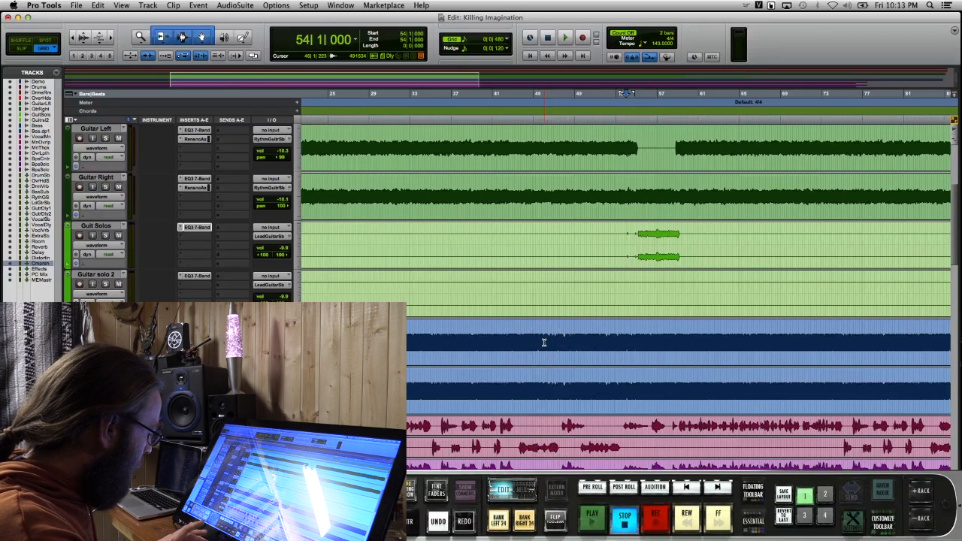
pyautogui.press('t')
pyautogui.press('t')
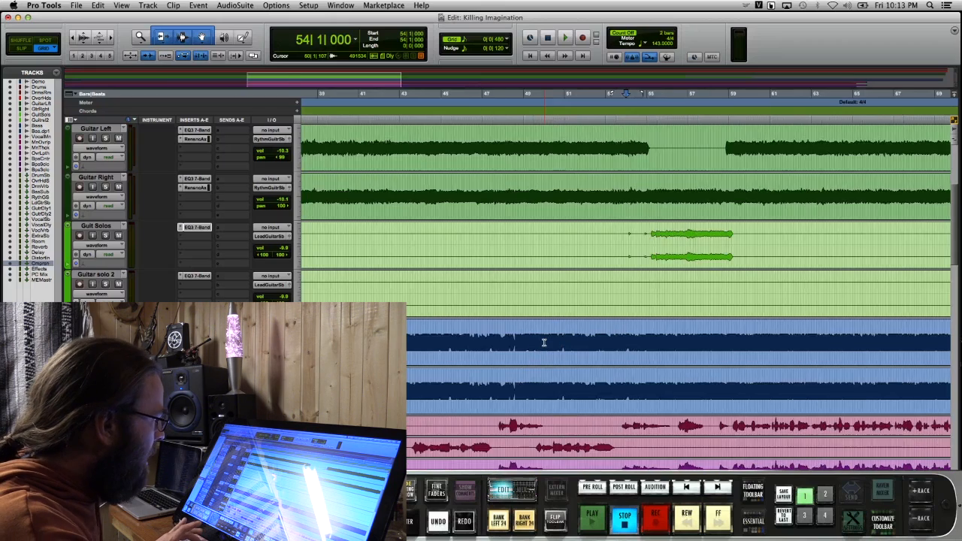
pyautogui.moveTo(652, 249); pyautogui.dragTo(207, 268)
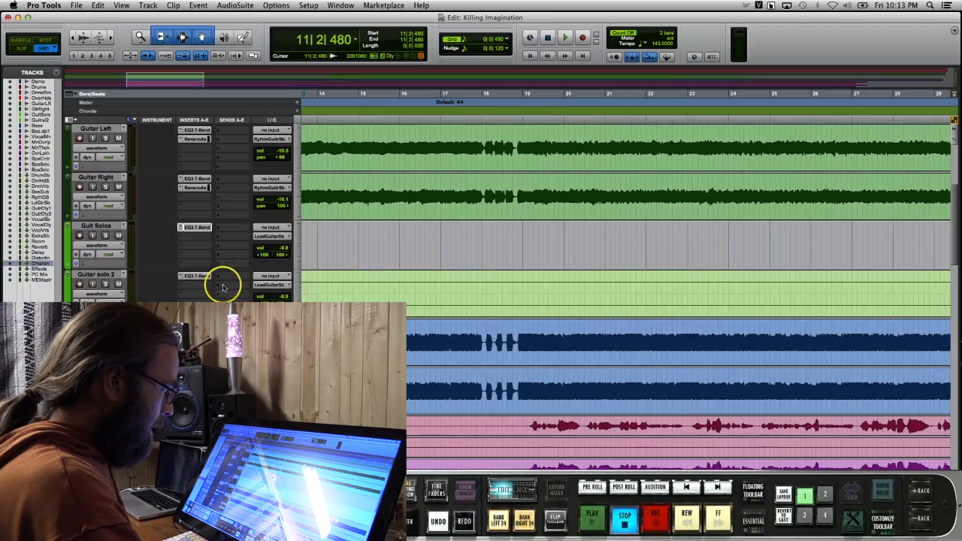
# Split the Guitar solo 2 clip at 125|4|480 and delete the silent portion before the solo
pyautogui.press('t')
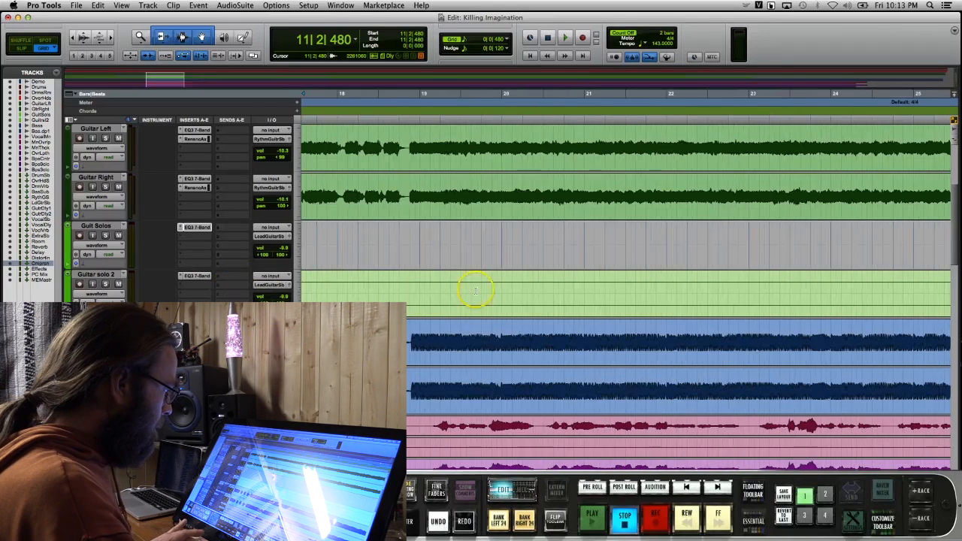
pyautogui.press('r')
pyautogui.press('r')
pyautogui.press('r')
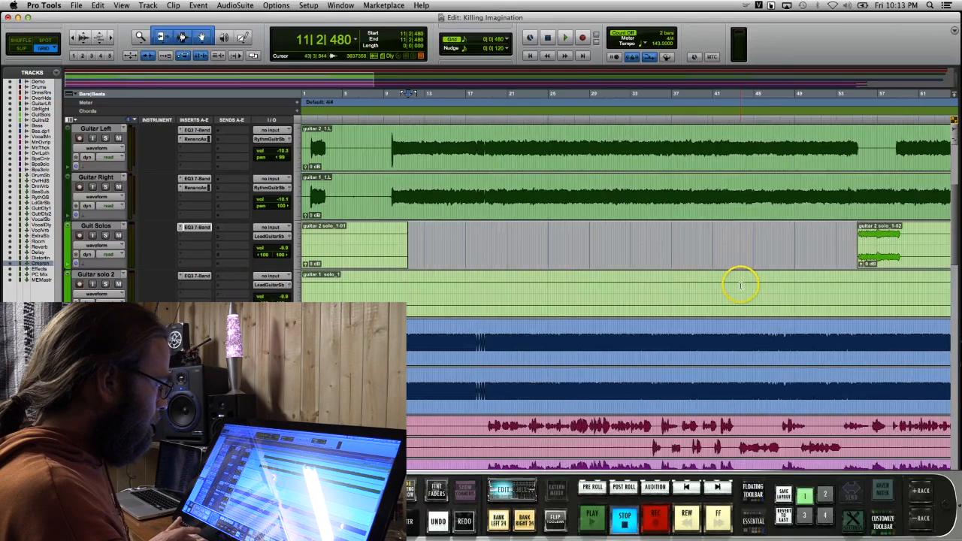
pyautogui.press('r')
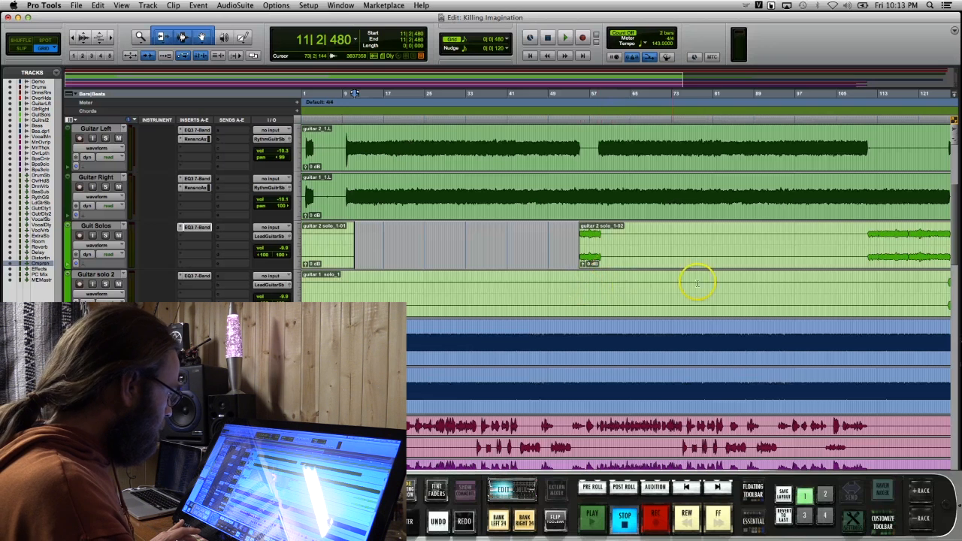
pyautogui.press('r')
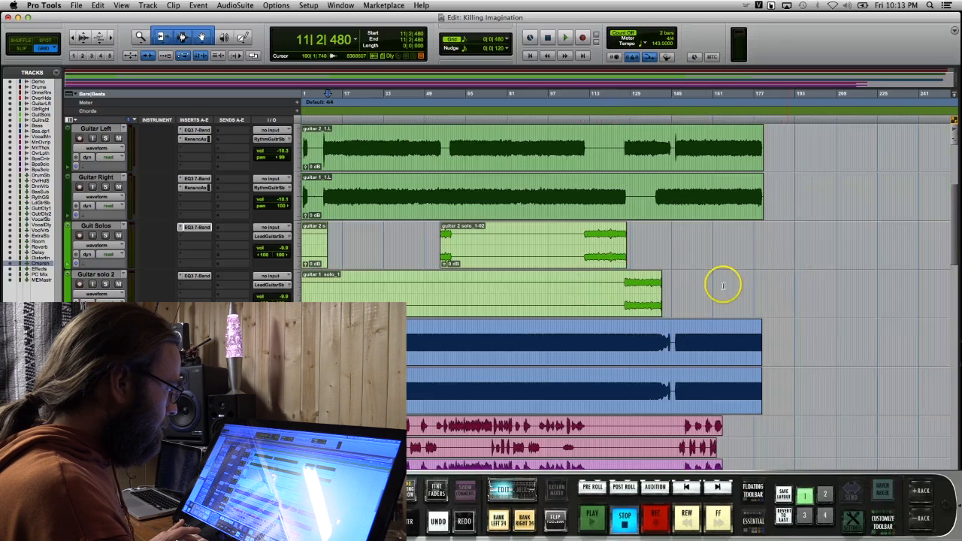
pyautogui.click(621, 286)
pyautogui.press('super+e')
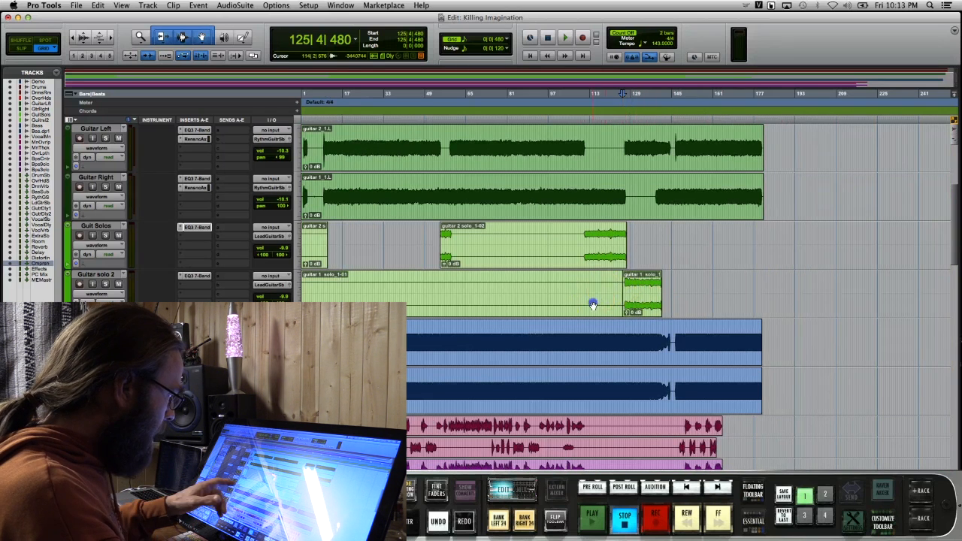
pyautogui.click(593, 304)
pyautogui.press('Delete')
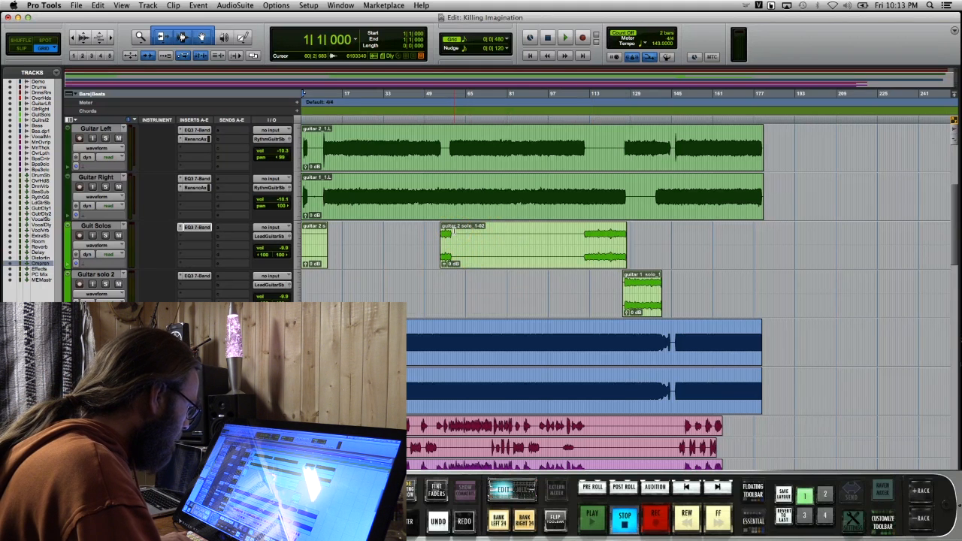
# Delete the leftover silent clip at the beginning of the Guit Solos track
pyautogui.press('super+]')
pyautogui.press('super+]')
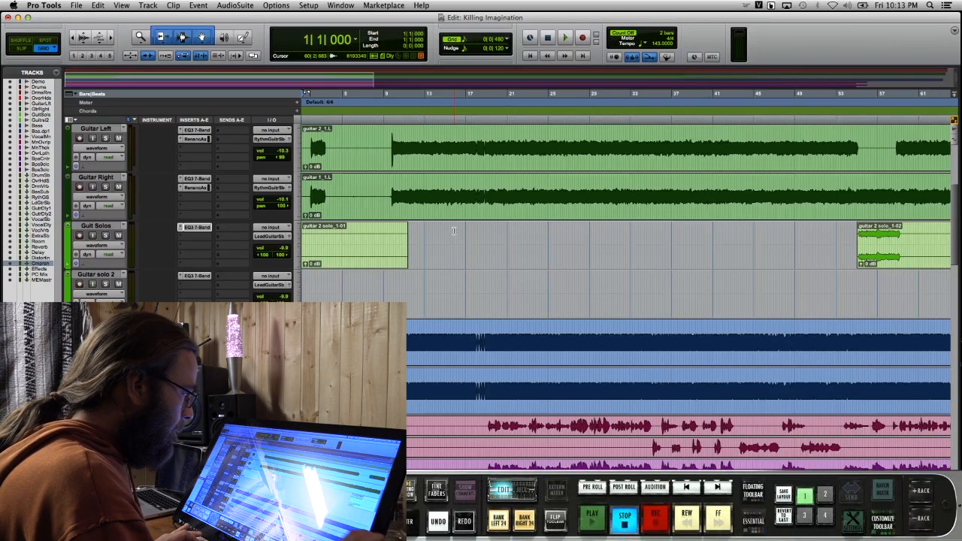
pyautogui.press('super+]')
pyautogui.press('super+]')
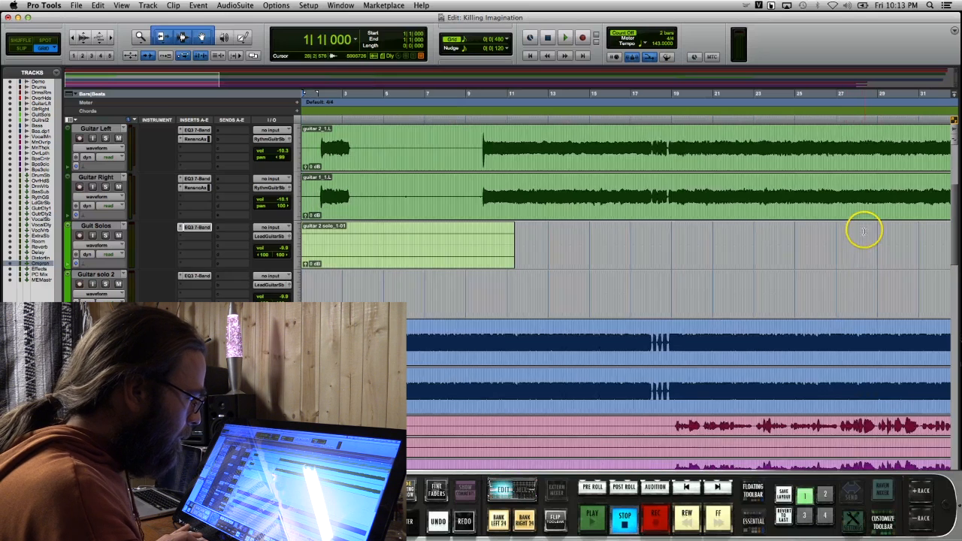
pyautogui.click(714, 264)
pyautogui.press('Delete')
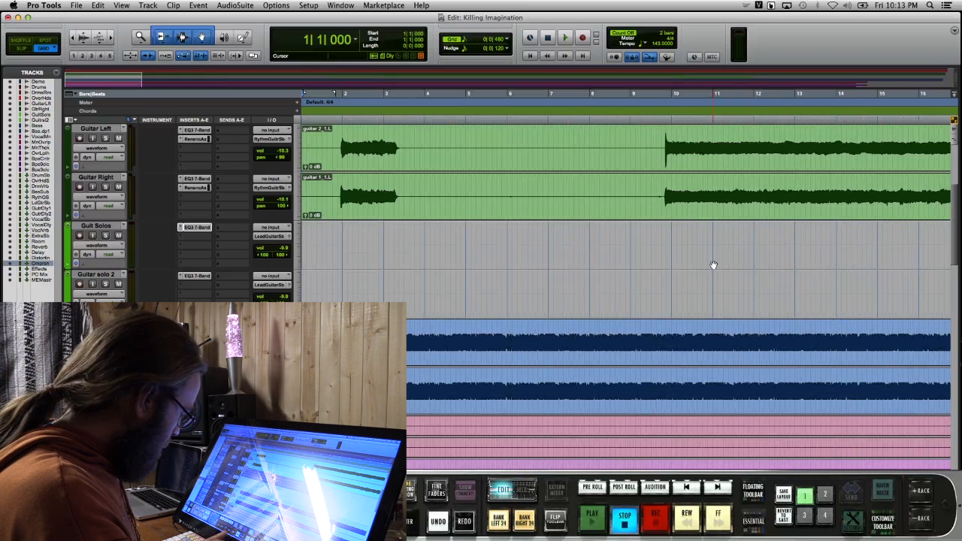
# Delete the silence from 59|4|000 to about bar 110 on Guit Solos, and add short fades to both ends of the clip at bar 55
pyautogui.press('super+[')
pyautogui.press('super+[')
pyautogui.press('super+[')
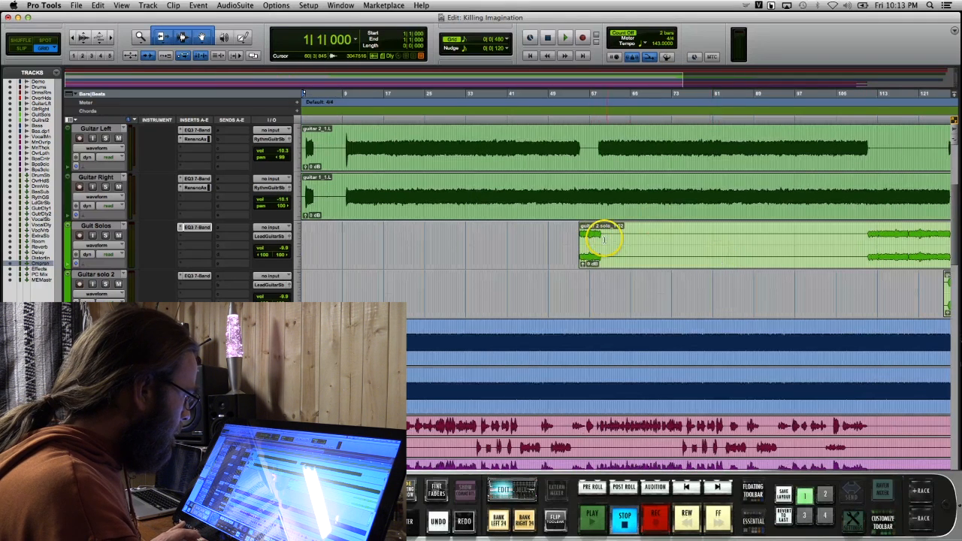
pyautogui.moveTo(605, 235); pyautogui.dragTo(865, 229)
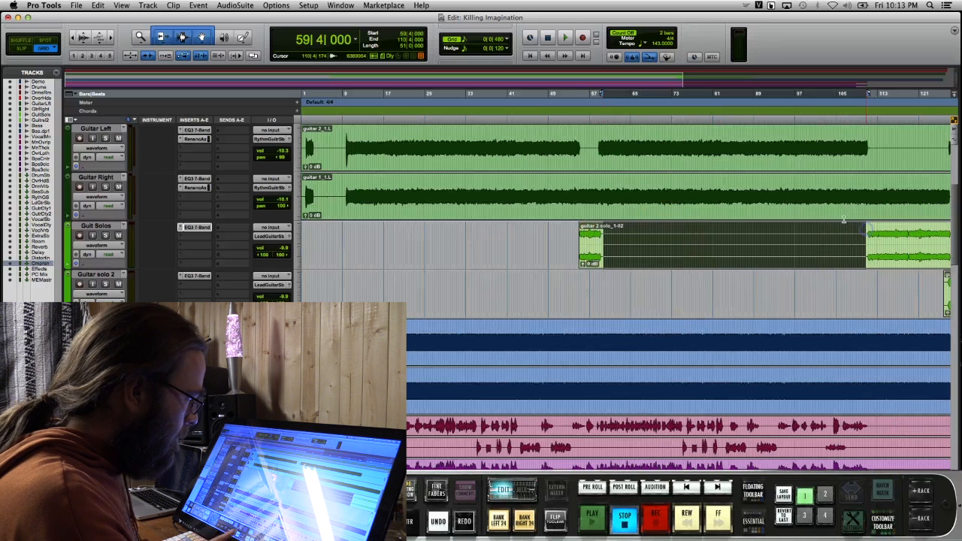
pyautogui.press('Delete')
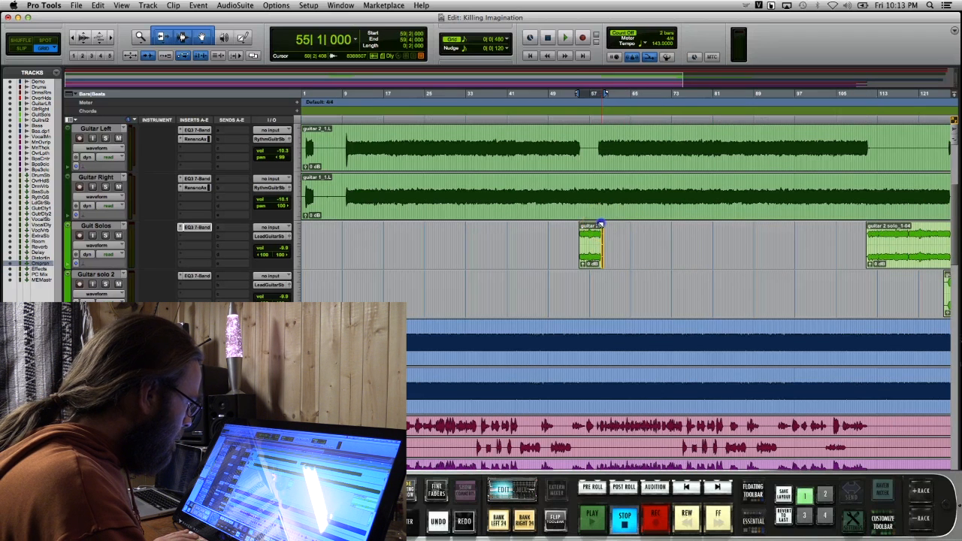
pyautogui.click(584, 224)
pyautogui.moveTo(579, 225); pyautogui.dragTo(583, 226)
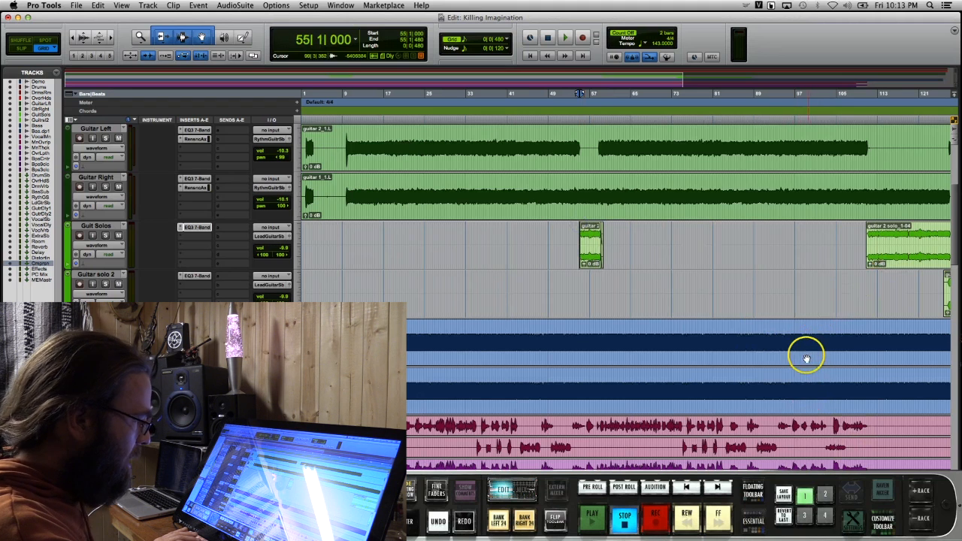
# Show an additional Raven toolbar rack and apply batch fades to the last solo clips on Guit Solos and Guitar solo 2
pyautogui.press('r')
pyautogui.press('r')
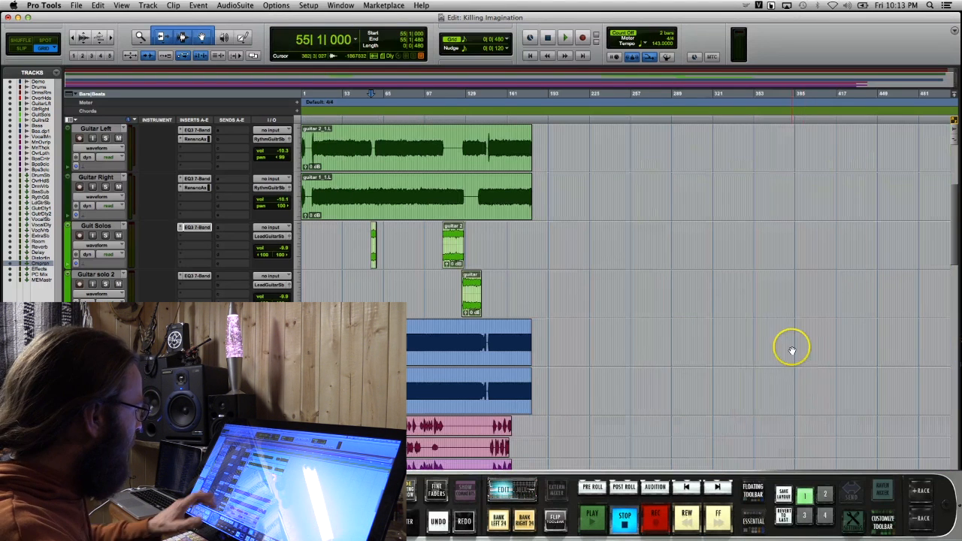
pyautogui.moveTo(407, 241); pyautogui.dragTo(499, 291)
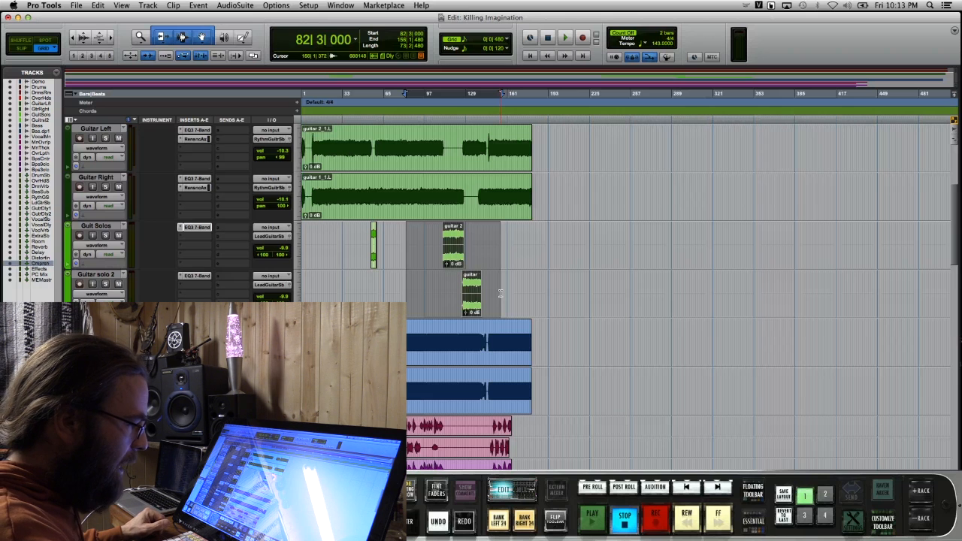
pyautogui.click(920, 490)
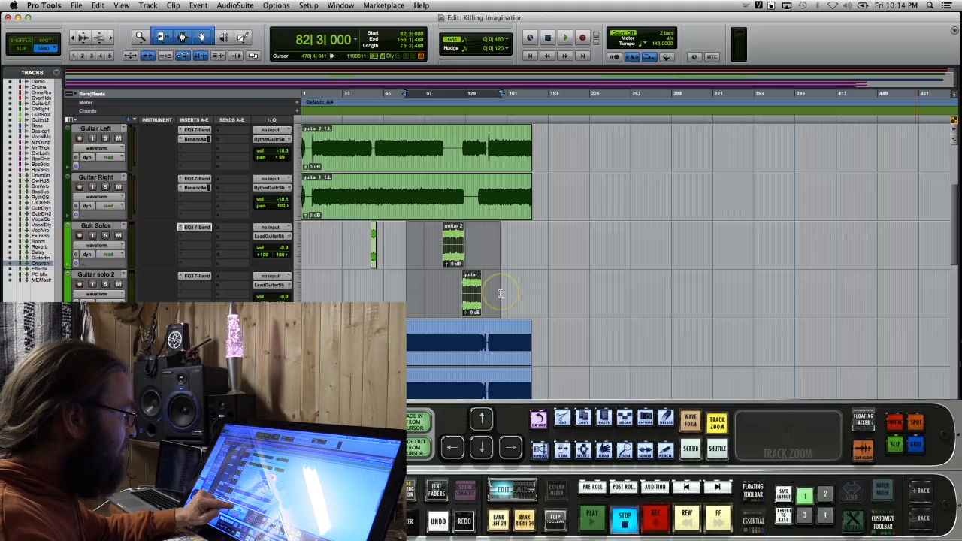
pyautogui.press('super+f')
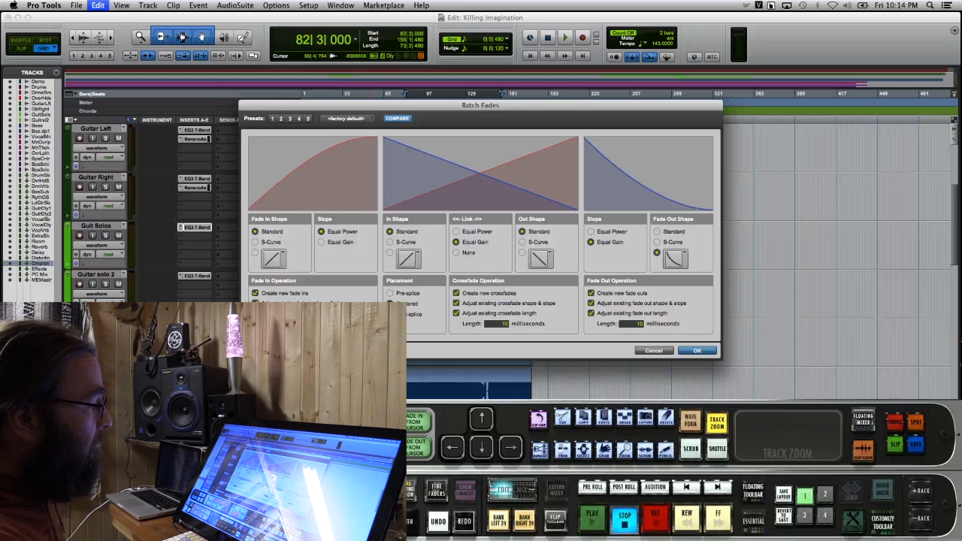
pyautogui.click(696, 350)
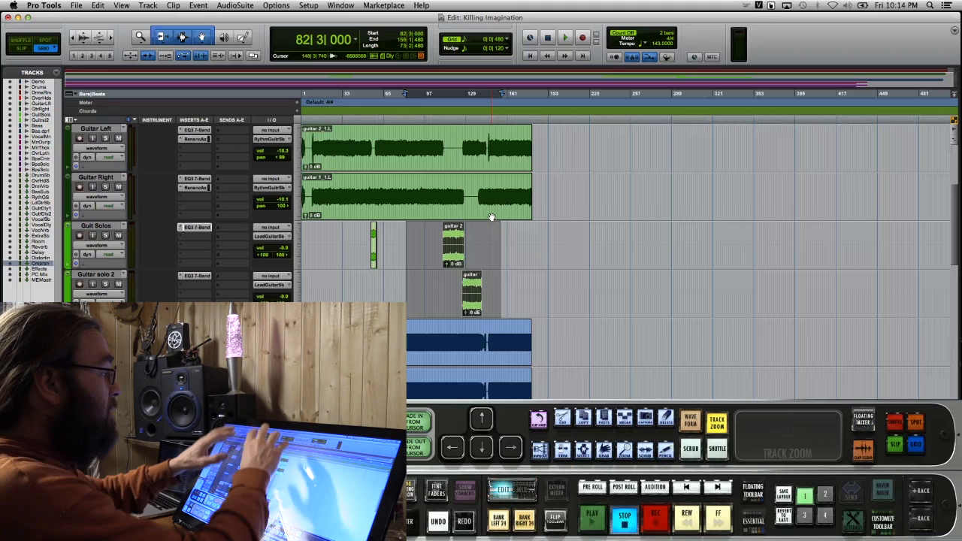
pyautogui.moveTo(548, 136); pyautogui.dragTo(217, 206)
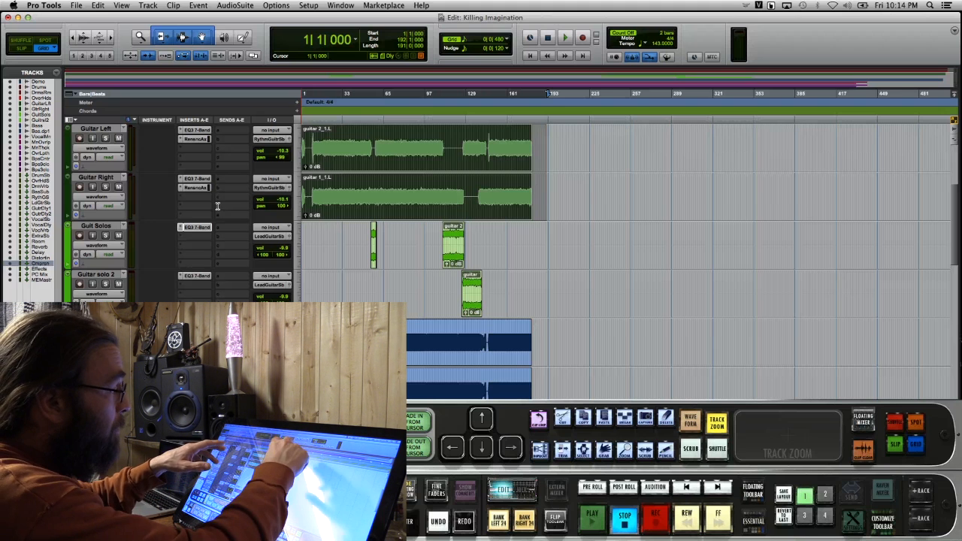
pyautogui.click(276, 261)
pyautogui.click(409, 244)
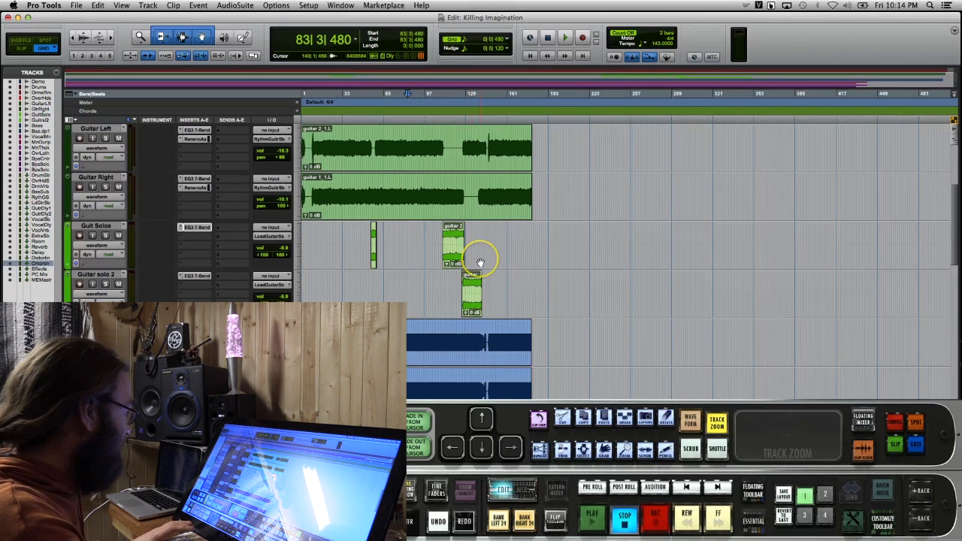
pyautogui.scroll(-3, 480, 259)
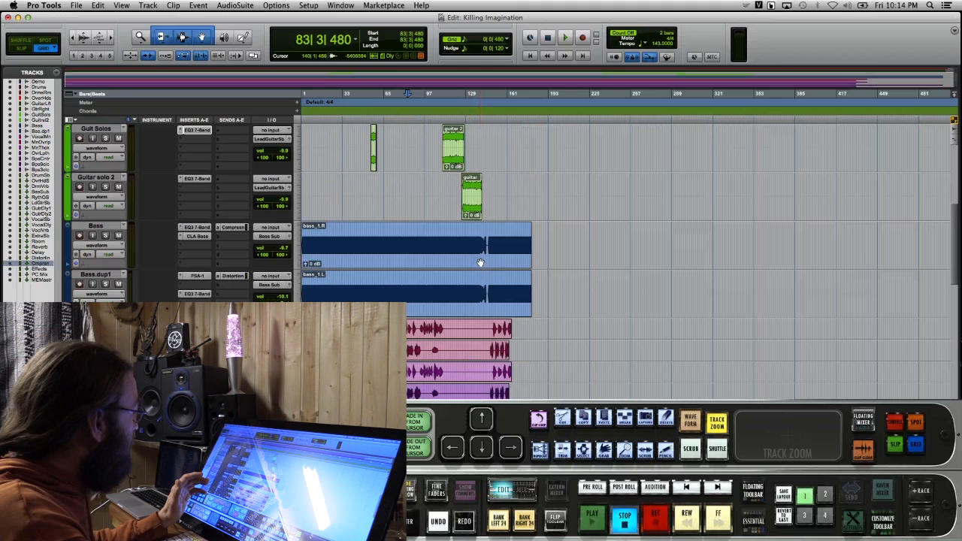
pyautogui.scroll(2, 480, 262)
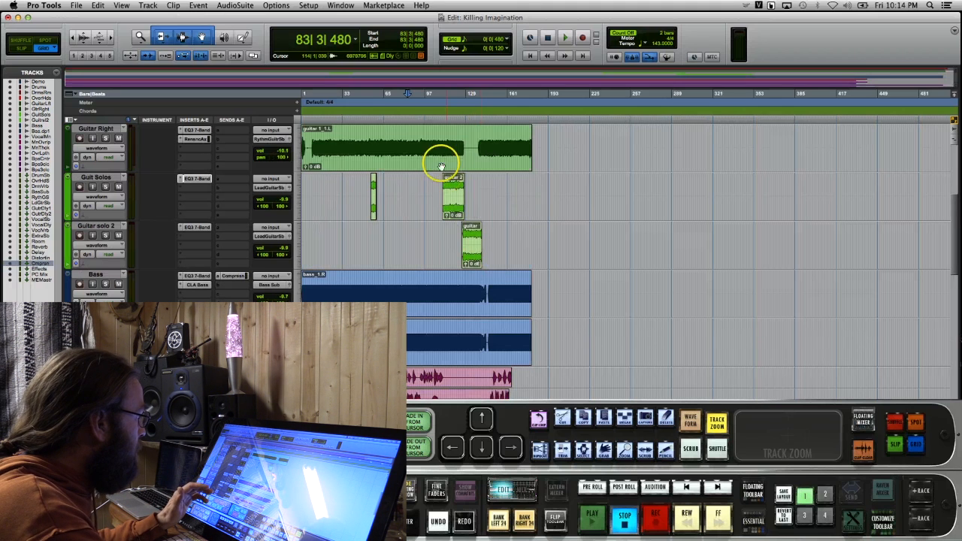
# Solo Guit Solos and Guitar solo 2, and audition their last clips from 111|3|480 and 131|3|000
pyautogui.click(443, 118)
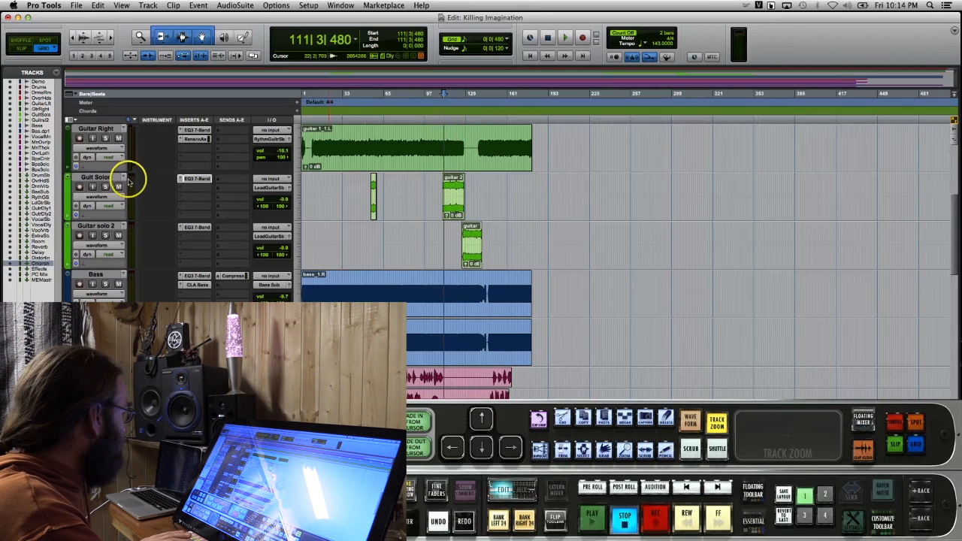
pyautogui.click(105, 187)
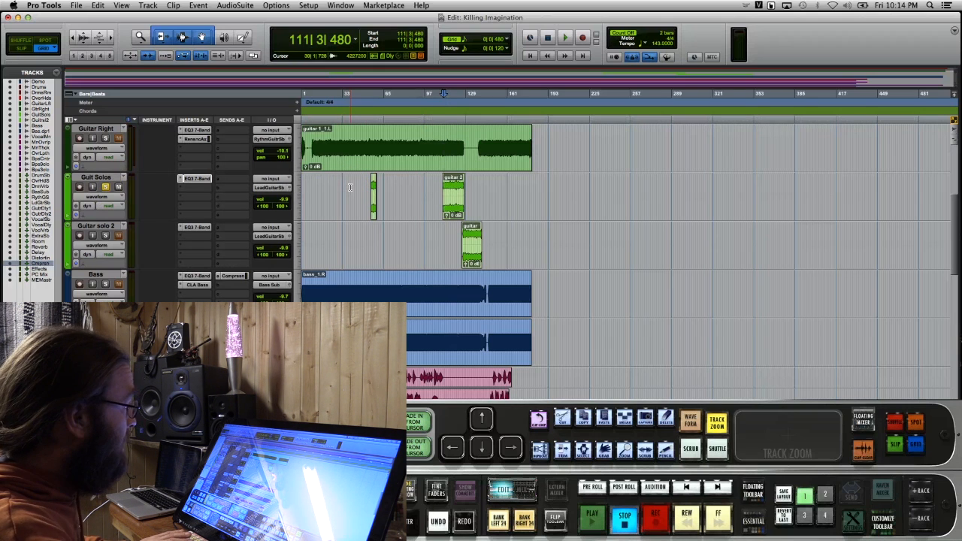
pyautogui.press('space')
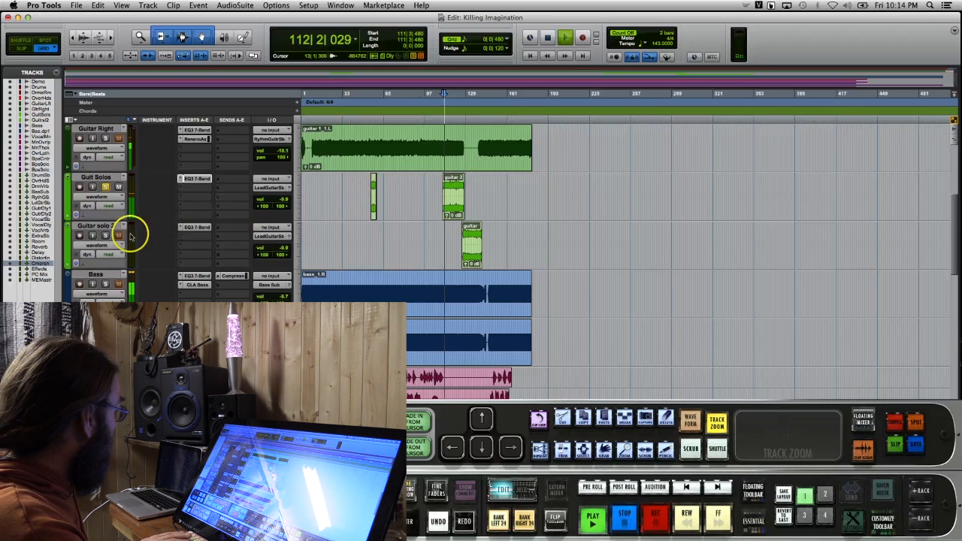
pyautogui.click(105, 235)
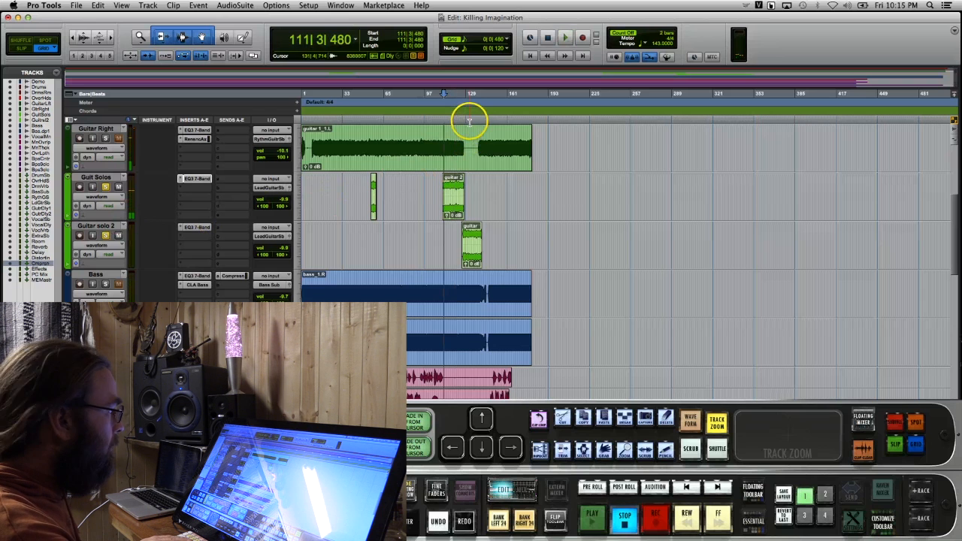
pyautogui.press('space')
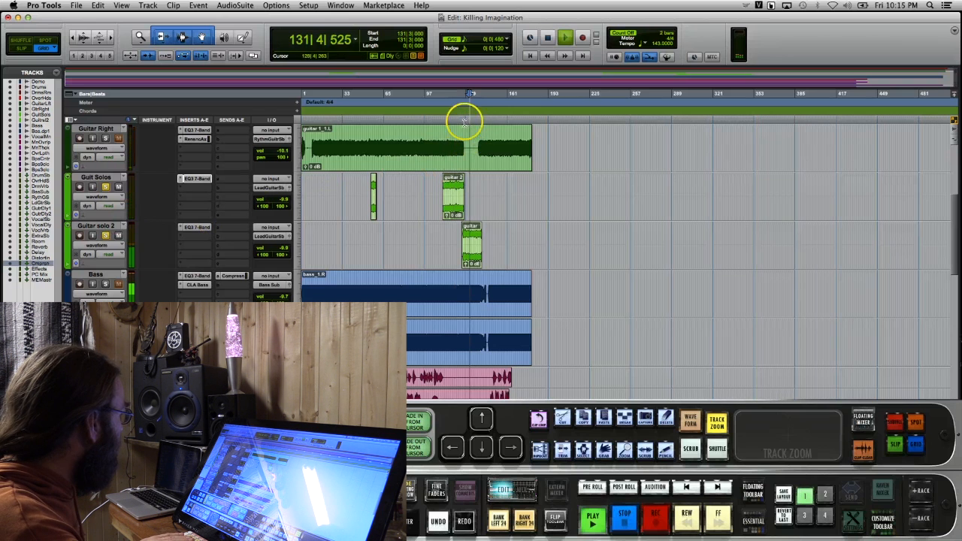
# Inspect the EQ3 7-Band settings on the Guitar solo 2 and Bass tracks, closing each plug-in window
pyautogui.click(198, 227)
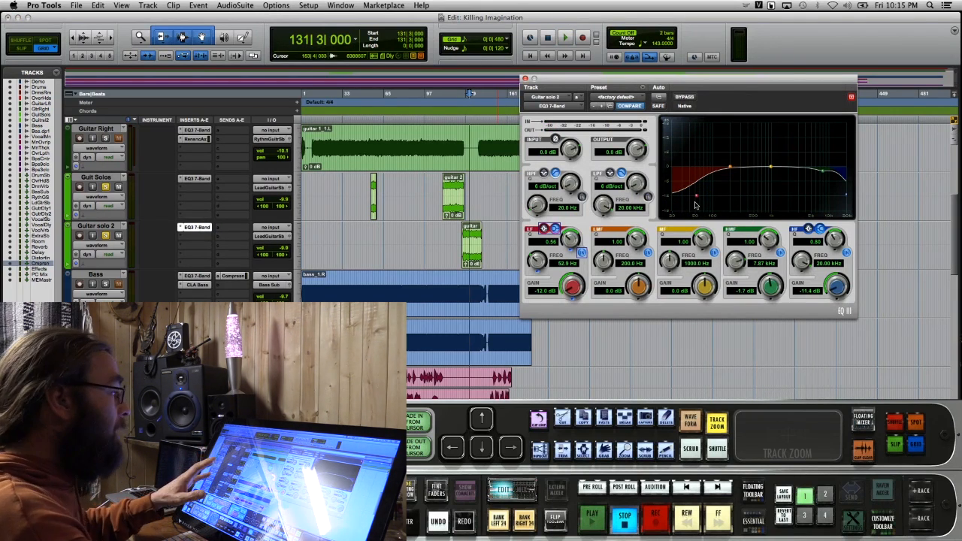
pyautogui.click(525, 78)
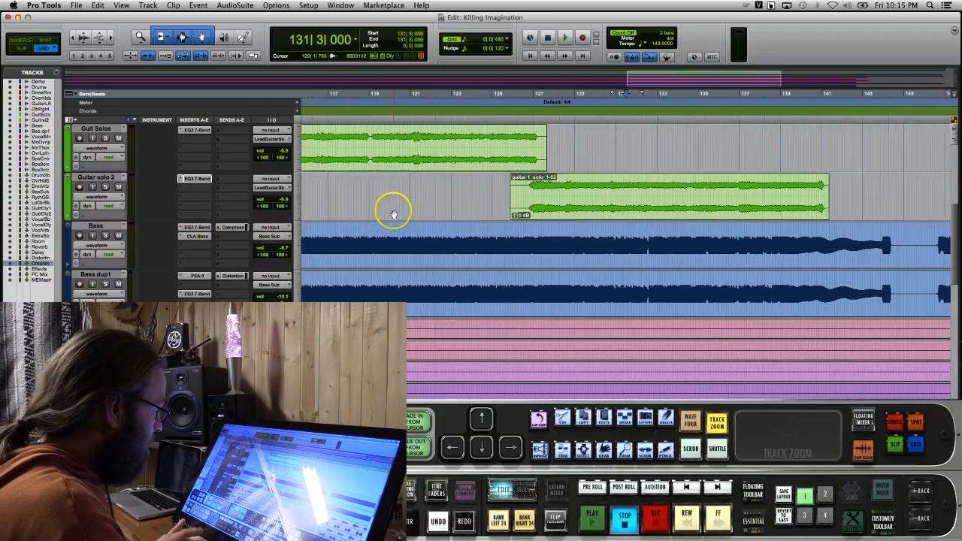
pyautogui.press('t')
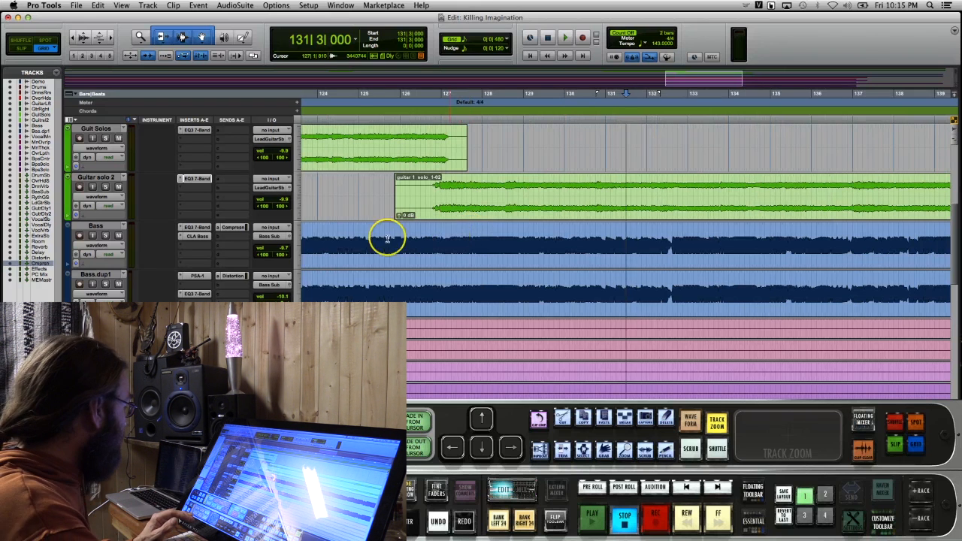
pyautogui.click(197, 227)
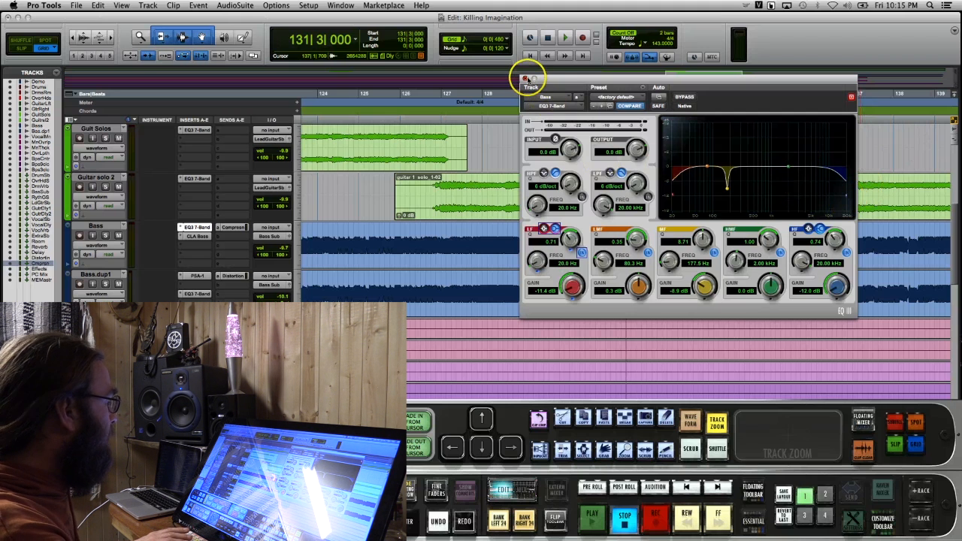
pyautogui.click(526, 78)
# Open the CLA Bass insert on the Bass track and audition the track soloed from 124|2|000
pyautogui.click(193, 237)
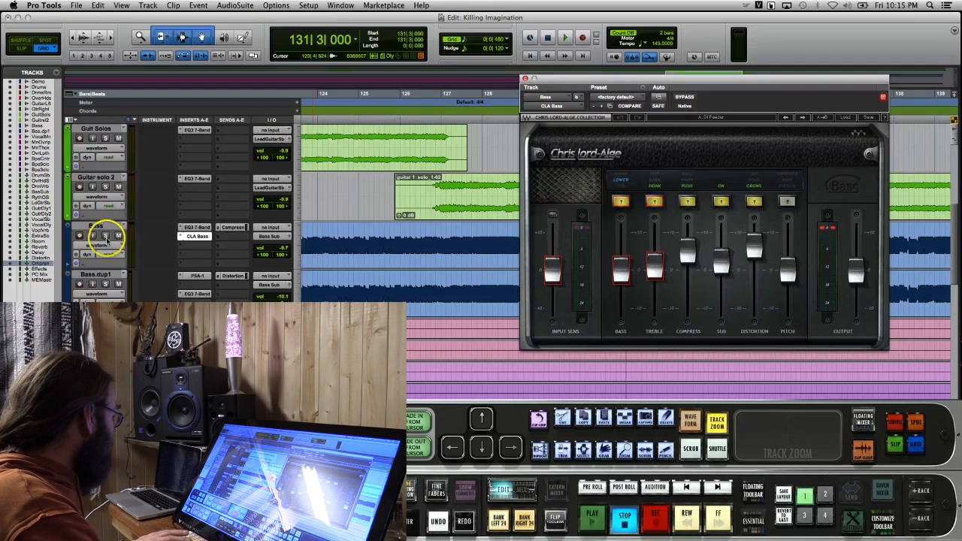
pyautogui.click(105, 236)
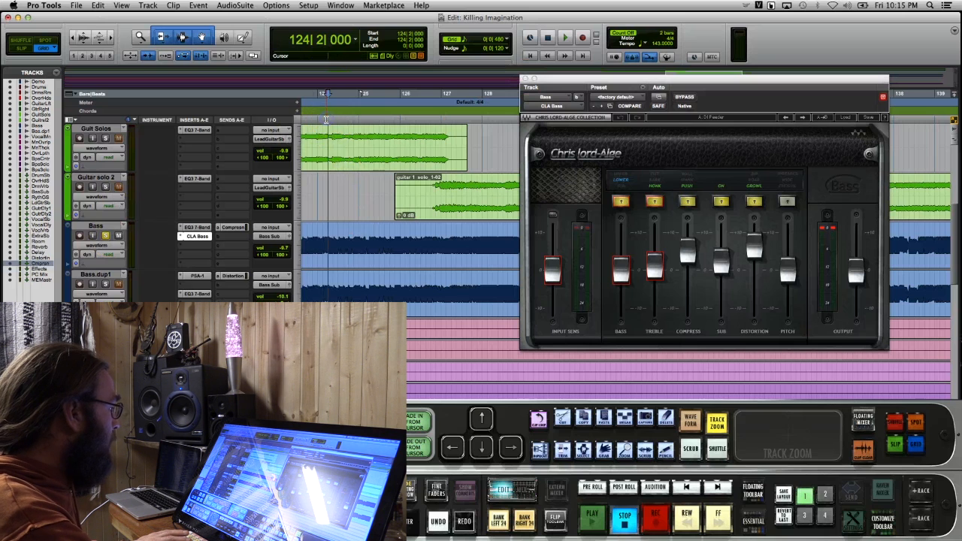
pyautogui.press('space')
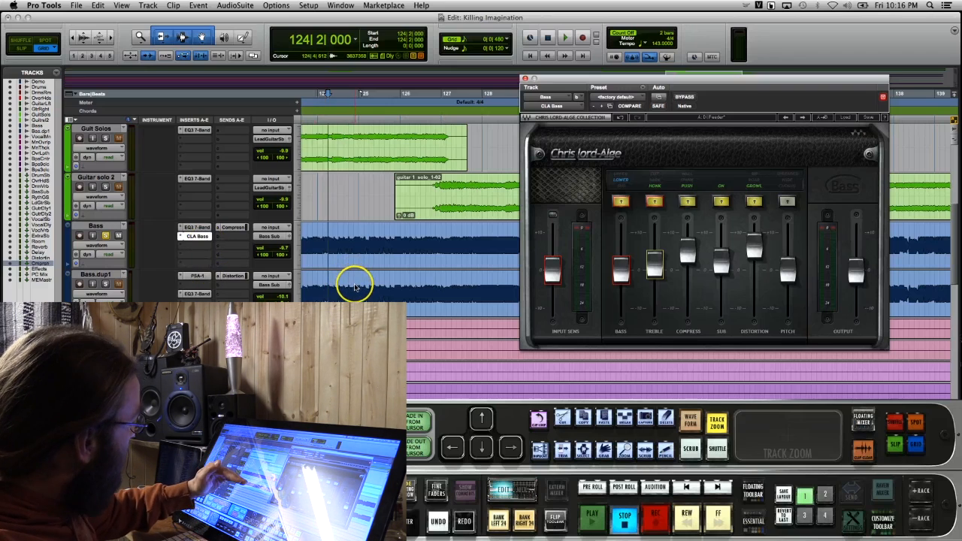
# Open the SansAmp PSA-1 insert on Bass.dup1 and audition that track soloed
pyautogui.click(196, 276)
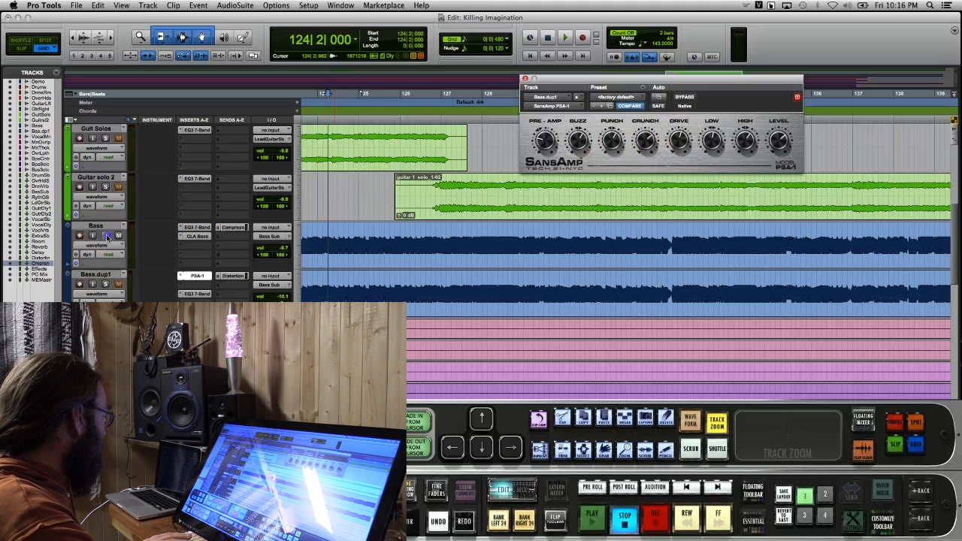
pyautogui.click(109, 284)
pyautogui.press('space')
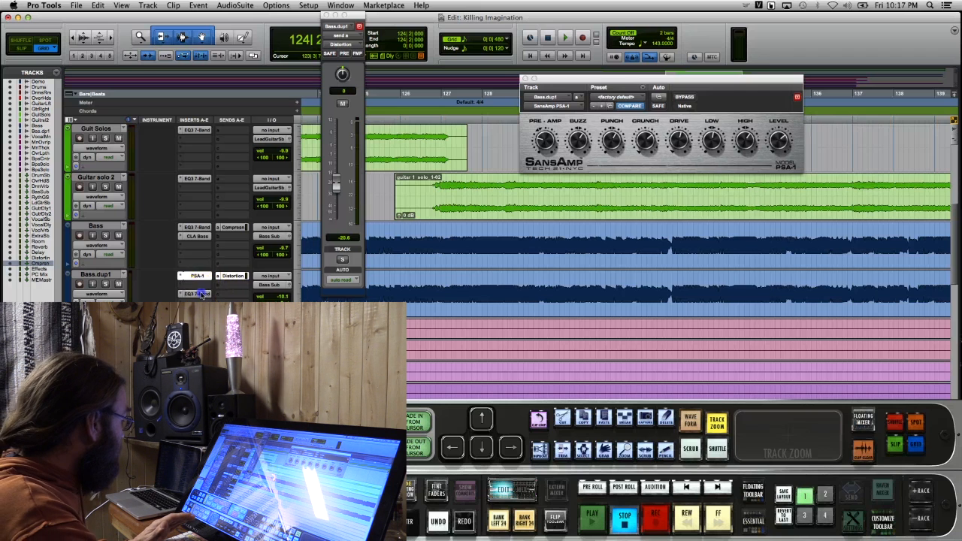
# Inspect the EQ3 7-Band curve on Bass.dup1, and close the EQ and Distortion send windows
pyautogui.click(197, 293)
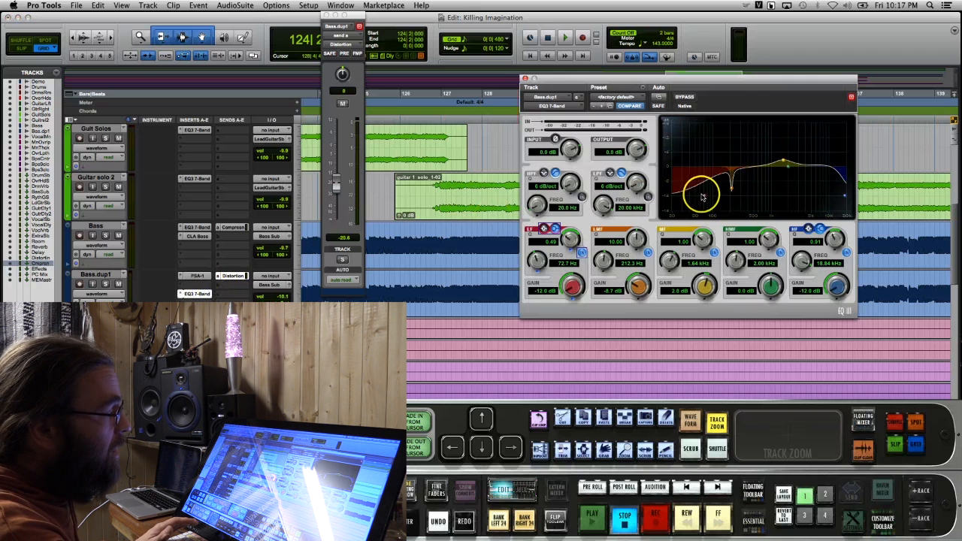
pyautogui.click(782, 157)
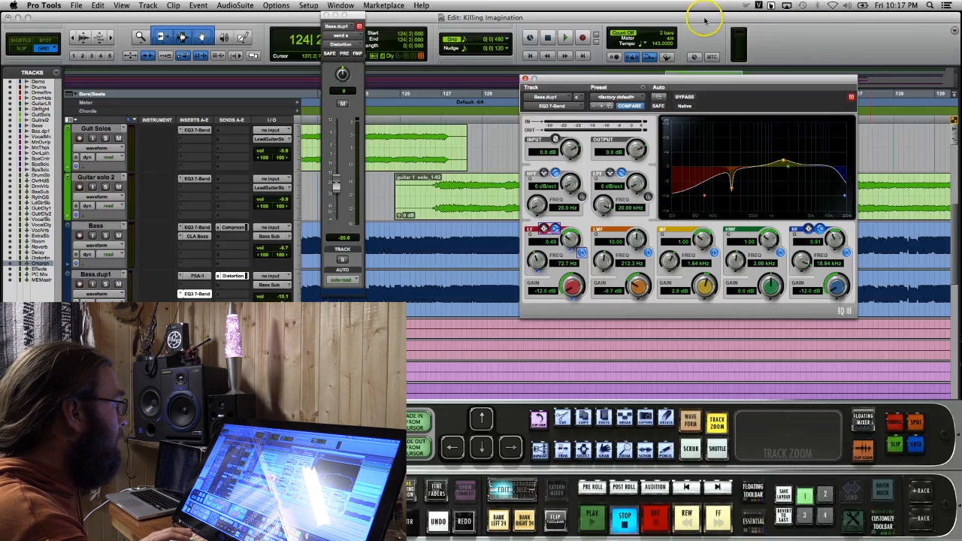
pyautogui.click(524, 78)
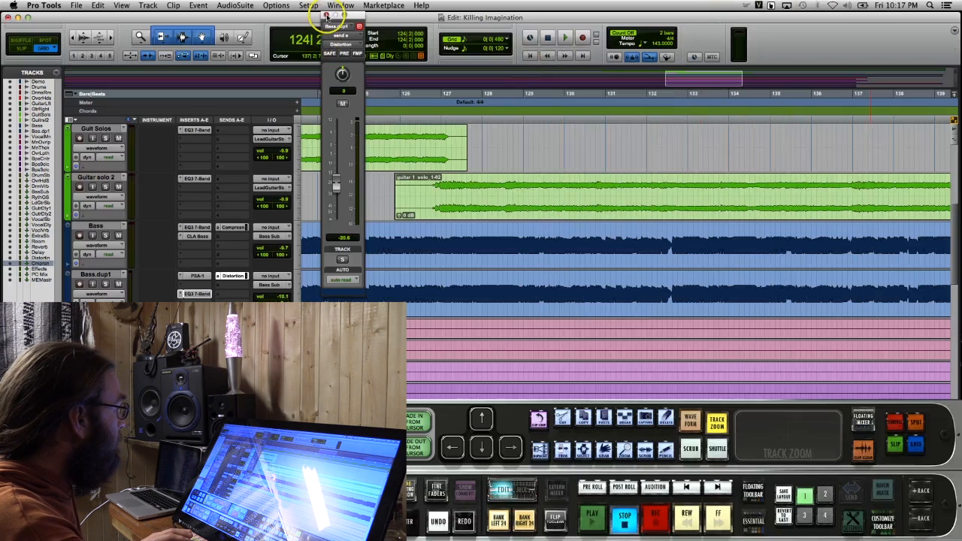
pyautogui.click(326, 15)
# Delete the silence from the session start to 18|3|000 on all lead, overlap, thickener and backing vocal tracks
pyautogui.scroll(-5, 410, 157)
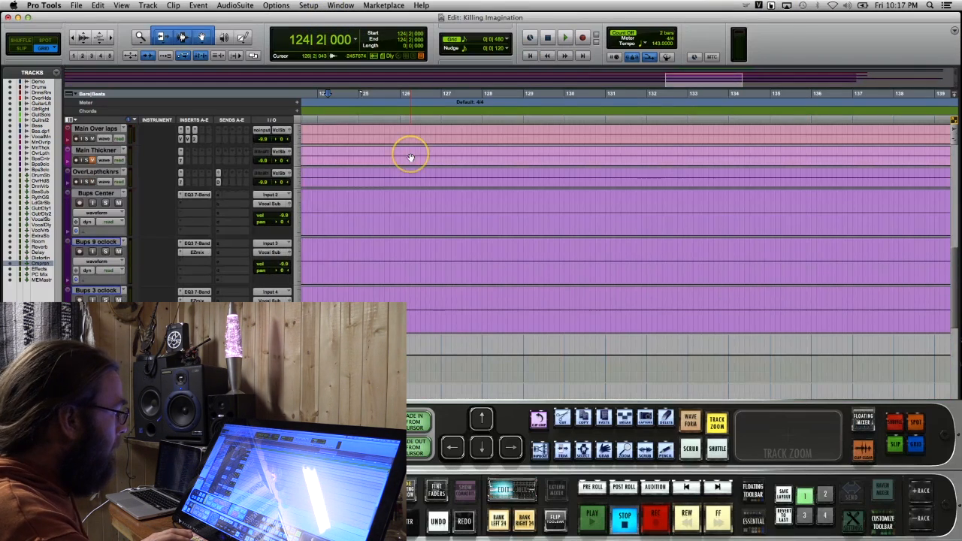
pyautogui.press('r')
pyautogui.press('r')
pyautogui.press('r')
pyautogui.press('r')
pyautogui.press('r')
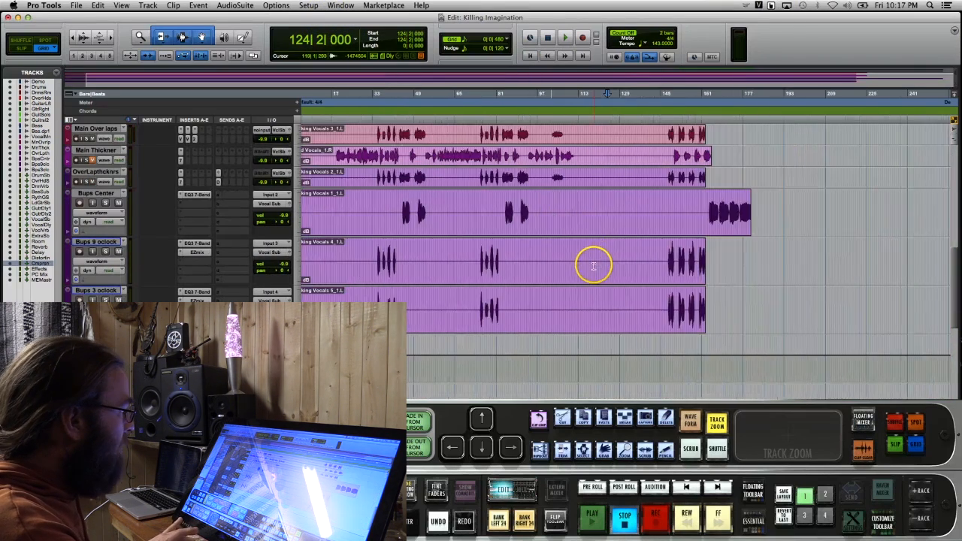
pyautogui.scroll(3, 594, 267)
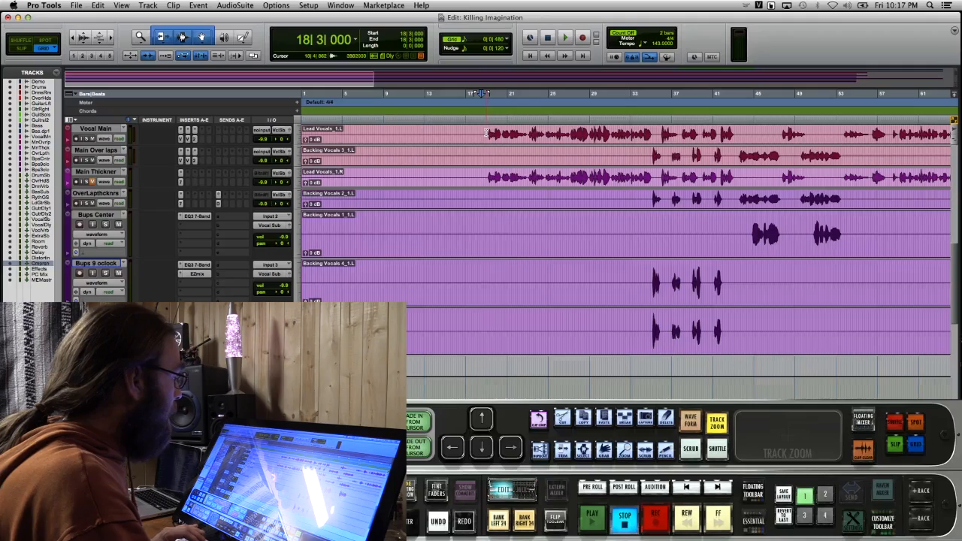
pyautogui.moveTo(486, 135); pyautogui.dragTo(235, 134)
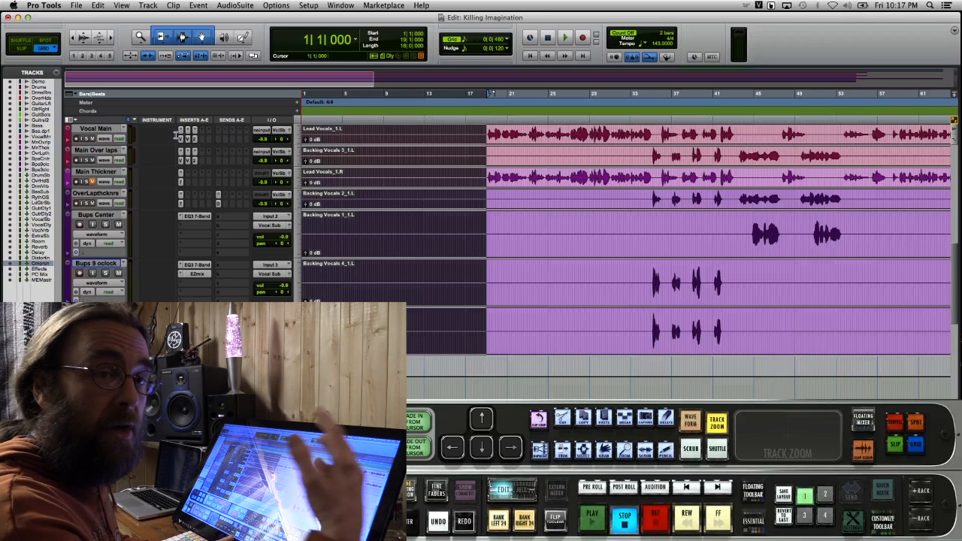
pyautogui.press('Delete')
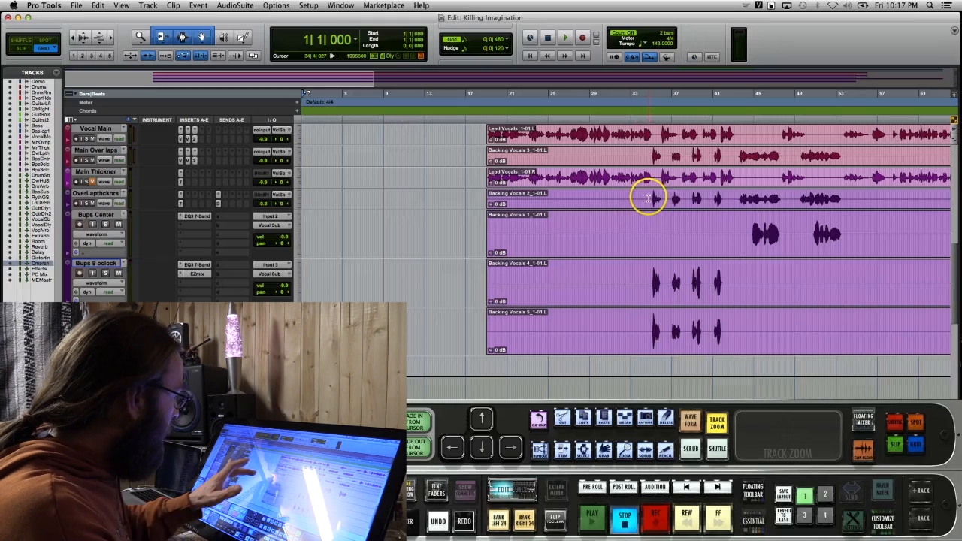
# Cut the silent sections before and between the phrases out of the vocal tracks, including Bups 9 oclock and Bups 3 oclock
pyautogui.moveTo(438, 199); pyautogui.dragTo(492, 204)
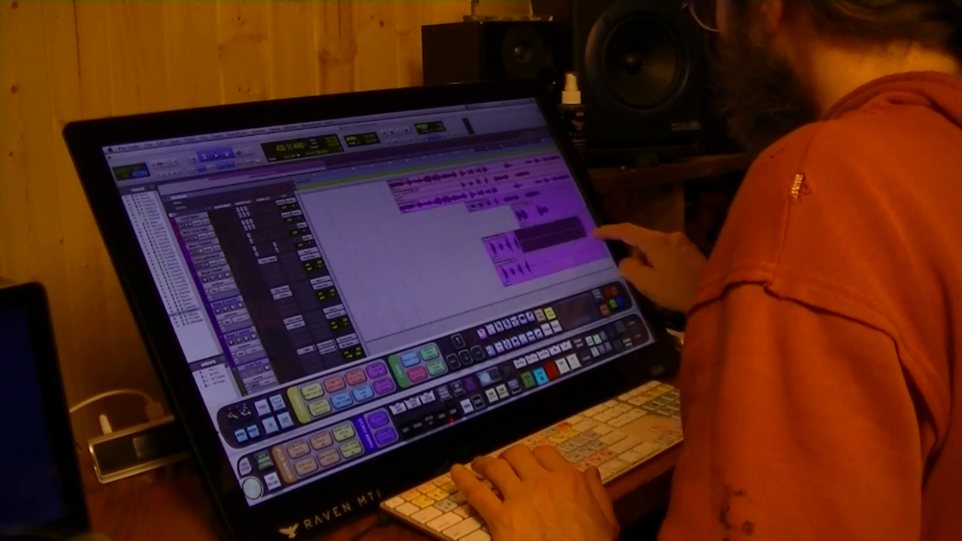
pyautogui.moveTo(594, 233); pyautogui.dragTo(569, 241)
pyautogui.press('Delete')
pyautogui.moveTo(465, 222); pyautogui.dragTo(579, 208)
pyautogui.press('Delete')
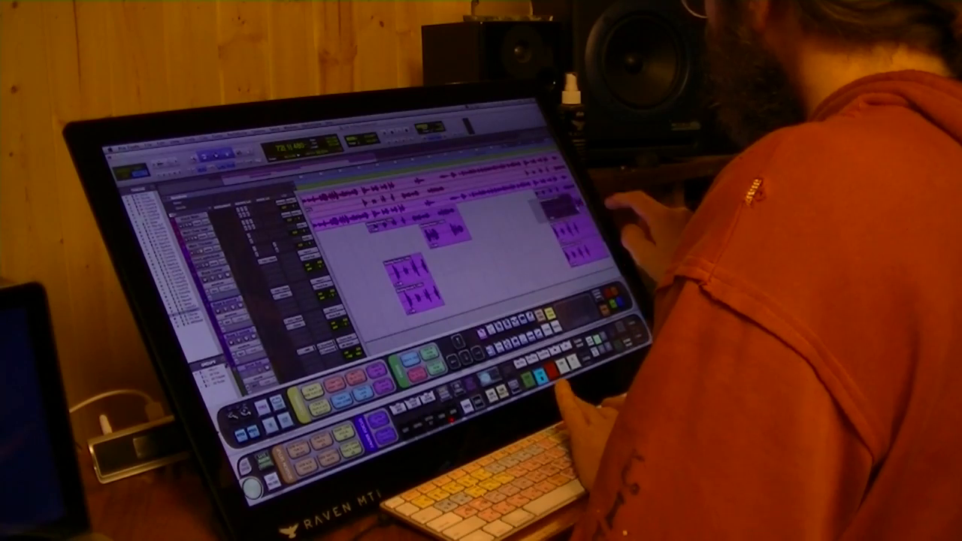
pyautogui.press('Delete')
pyautogui.moveTo(481, 265); pyautogui.dragTo(505, 281)
pyautogui.moveTo(348, 300); pyautogui.dragTo(606, 246)
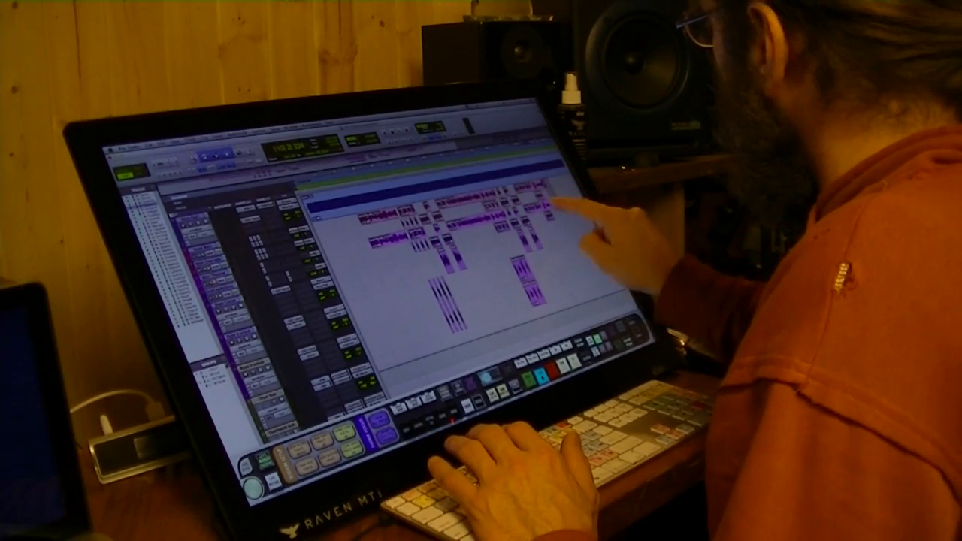
# Select all the trimmed vocal clips and apply batch fades to them
pyautogui.moveTo(552, 201); pyautogui.dragTo(393, 341)
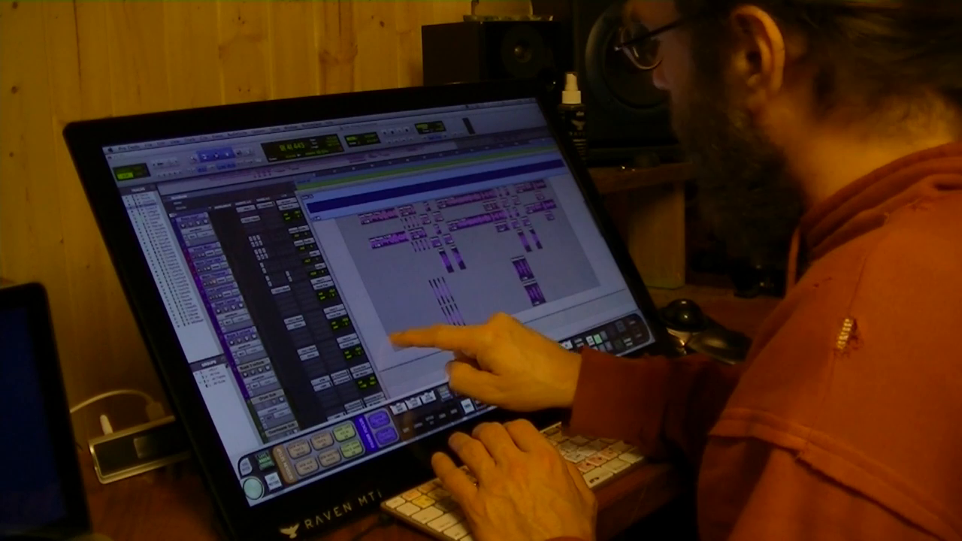
pyautogui.click(642, 326)
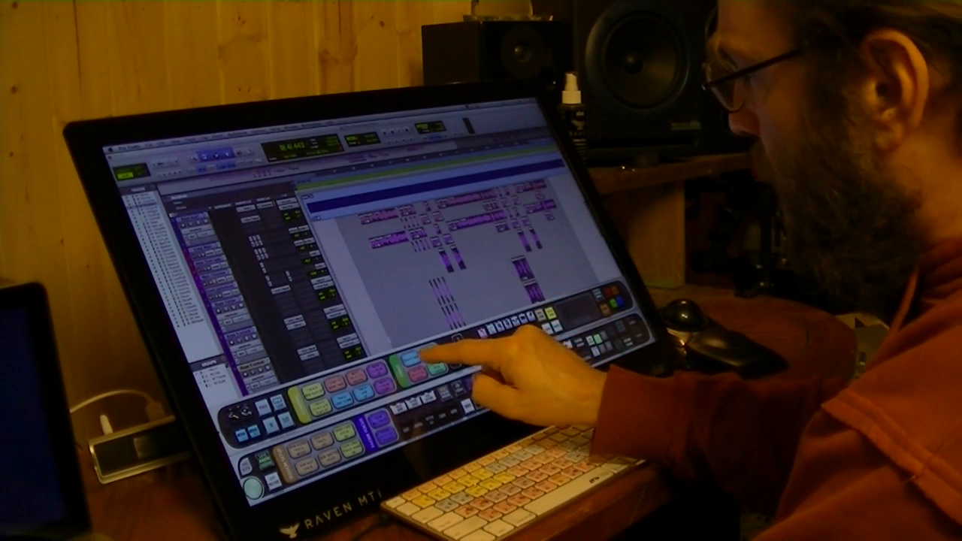
pyautogui.click(429, 350)
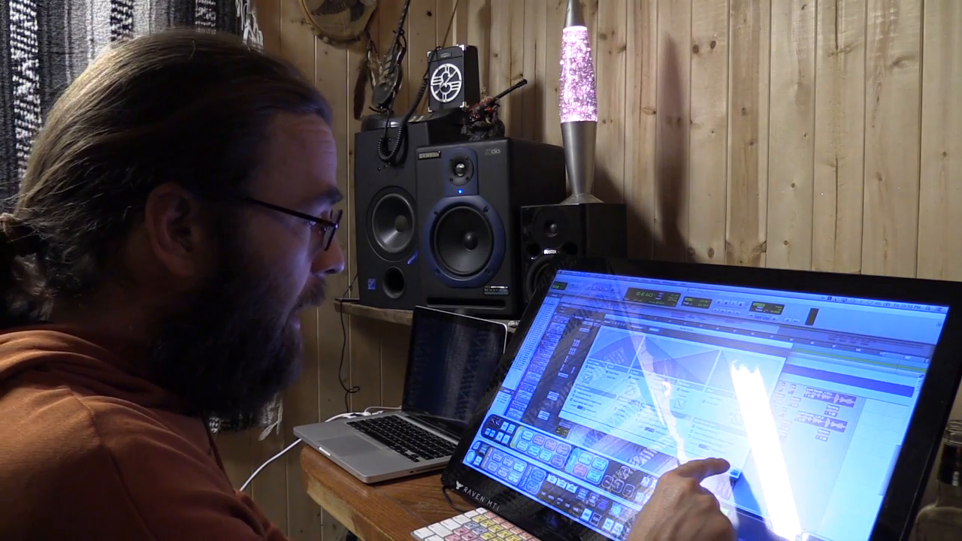
pyautogui.click(734, 473)
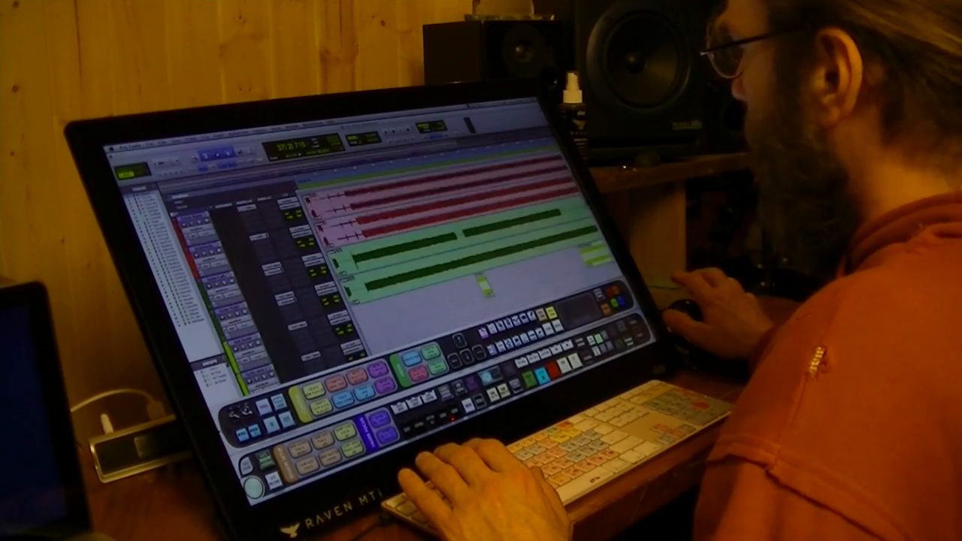
pyautogui.scroll(4, 458, 241)
pyautogui.scroll(-10, 458, 240)
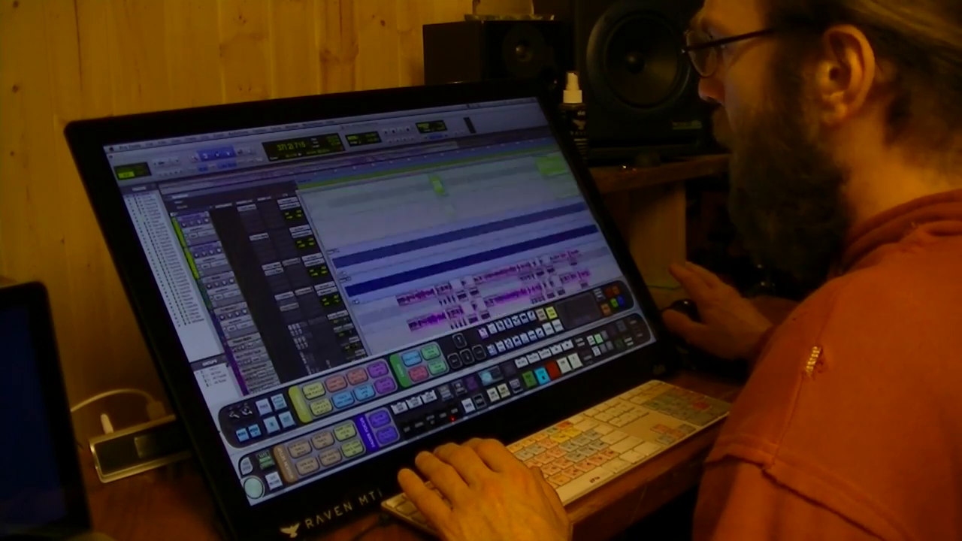
pyautogui.scroll(5, 458, 248)
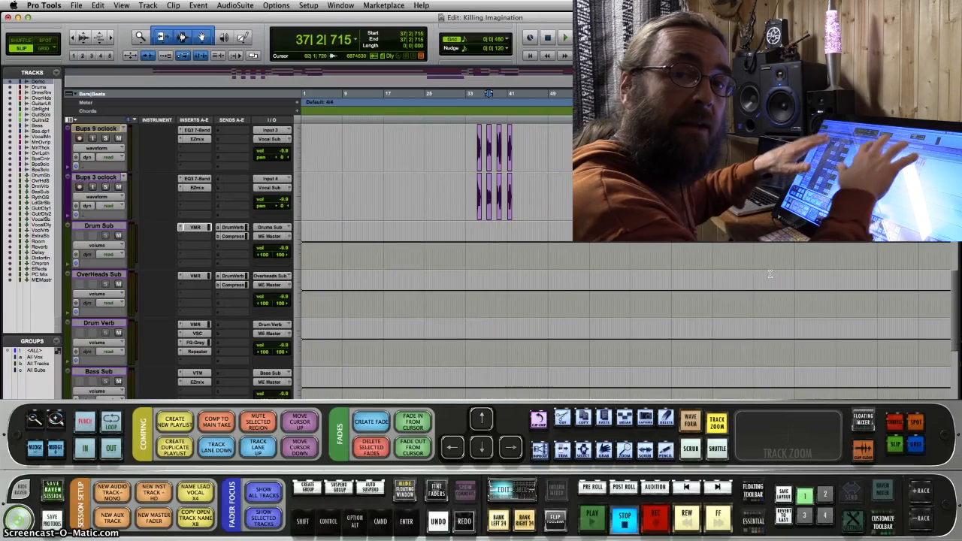
pyautogui.scroll(10, 788, 296)
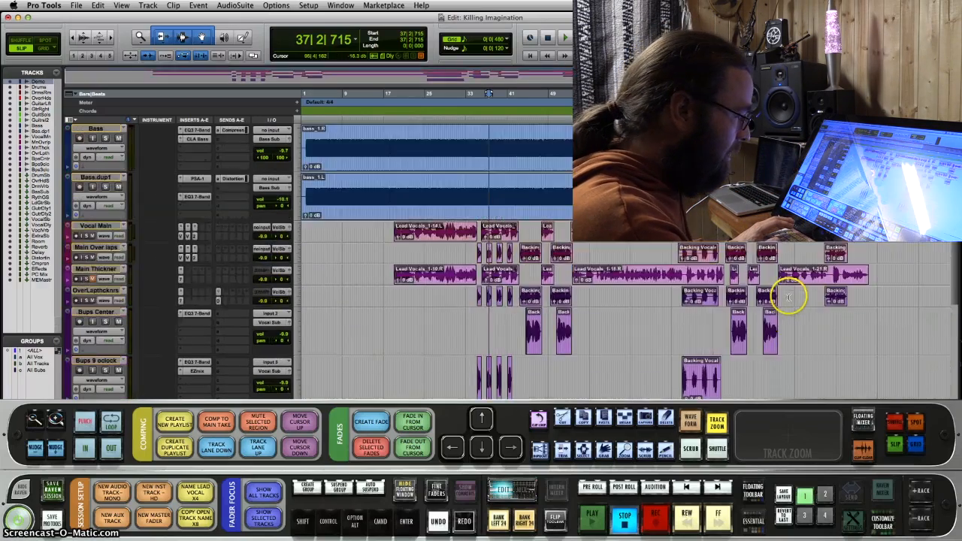
# Switch to the Raven mixer, start playback and lower the DrmR fader to about -66.7 dB
pyautogui.click(512, 490)
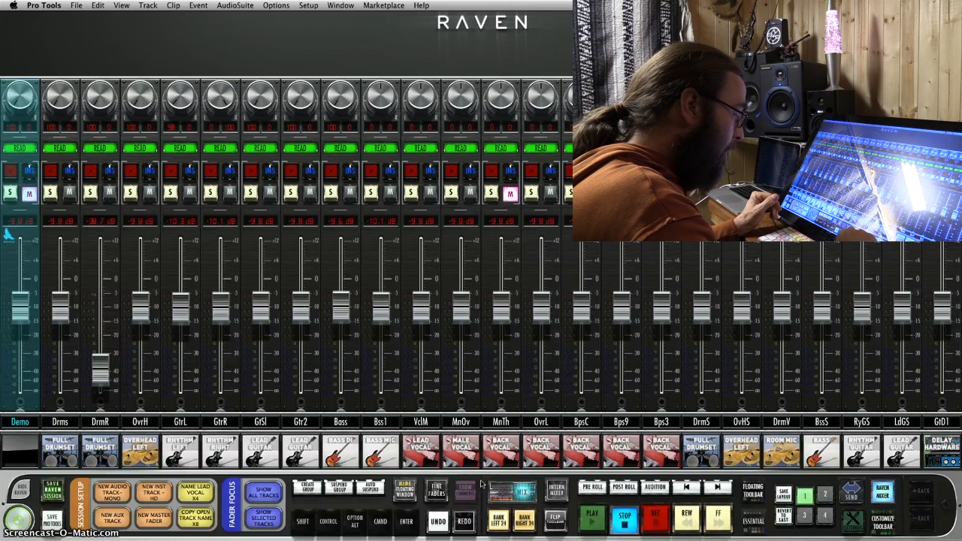
pyautogui.click(592, 516)
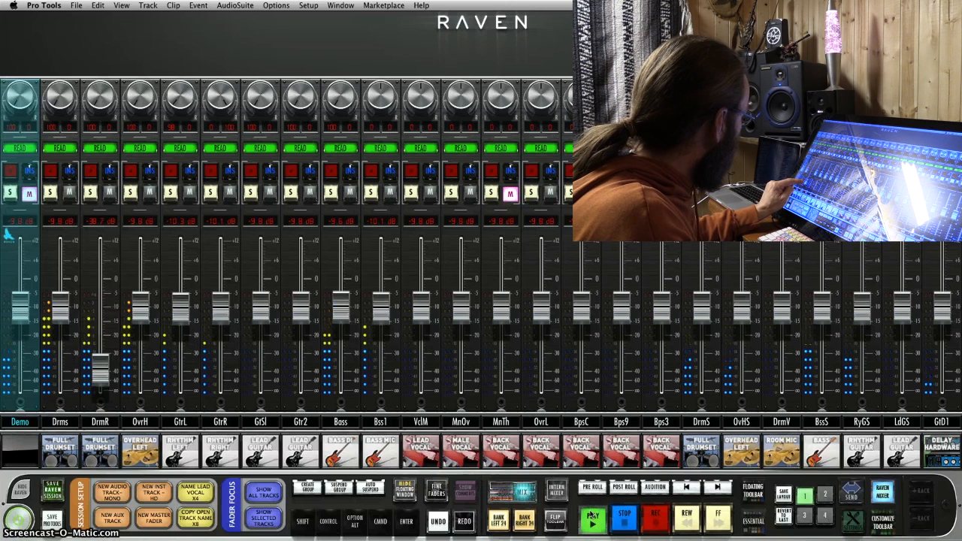
pyautogui.moveTo(100, 367); pyautogui.dragTo(105, 382)
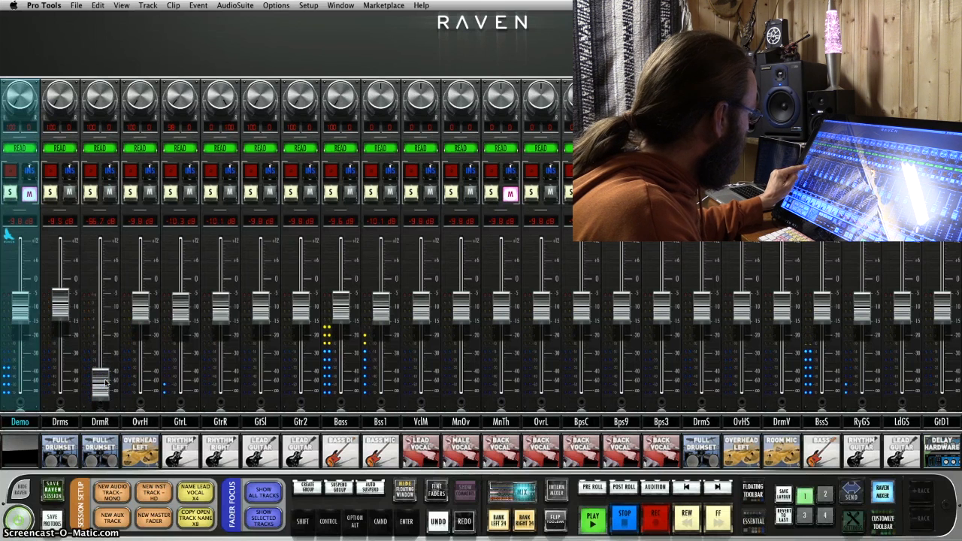
# Set the faders to about -5.9 dB for Bass, -11 dB for Bss1 and -4.3 dB for VclM and MnOv, and raise DrmS slightly
pyautogui.moveTo(340, 306); pyautogui.dragTo(341, 297)
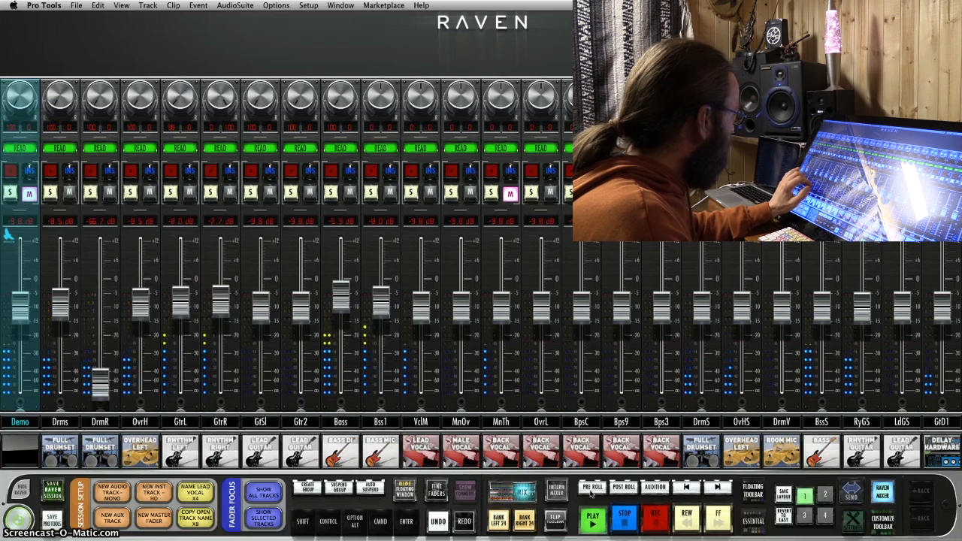
pyautogui.moveTo(380, 302); pyautogui.dragTo(420, 293)
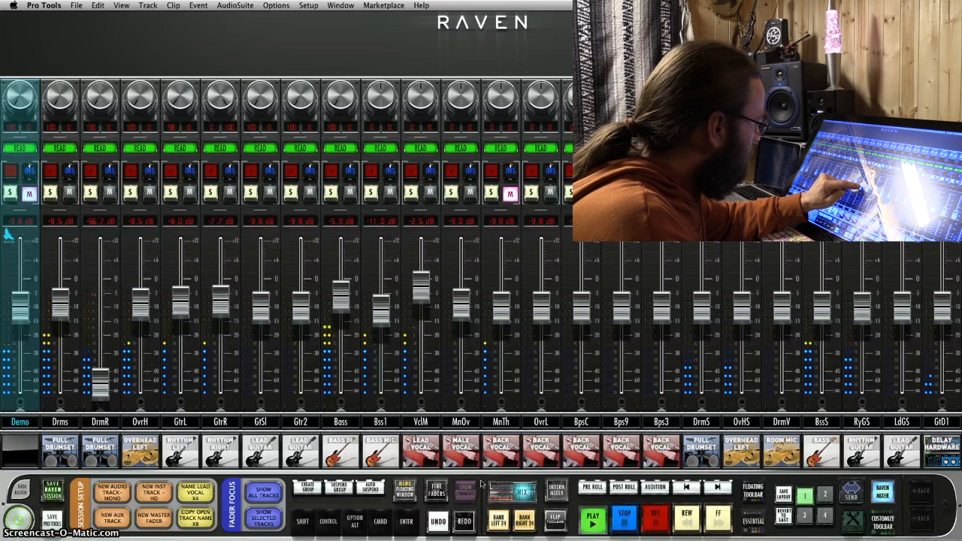
pyautogui.moveTo(461, 306); pyautogui.dragTo(460, 302)
pyautogui.moveTo(701, 306); pyautogui.dragTo(701, 301)
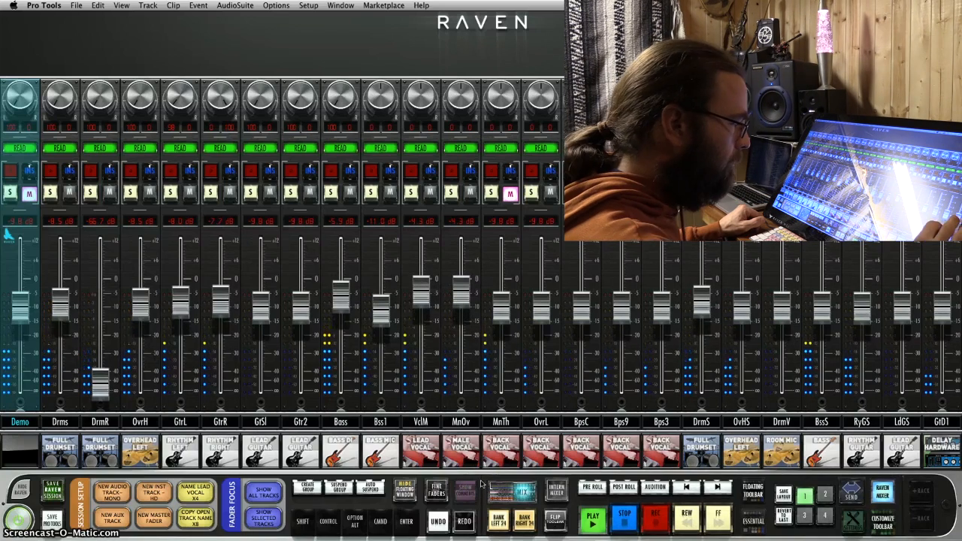
# Raise the VclS fader, and set GtSl to about -6.4 dB, Gtr2 to -5 dB, Bss1 to -10 dB and MnTh to -7.3 dB
pyautogui.click(525, 521)
pyautogui.moveTo(934, 319); pyautogui.dragTo(934, 309)
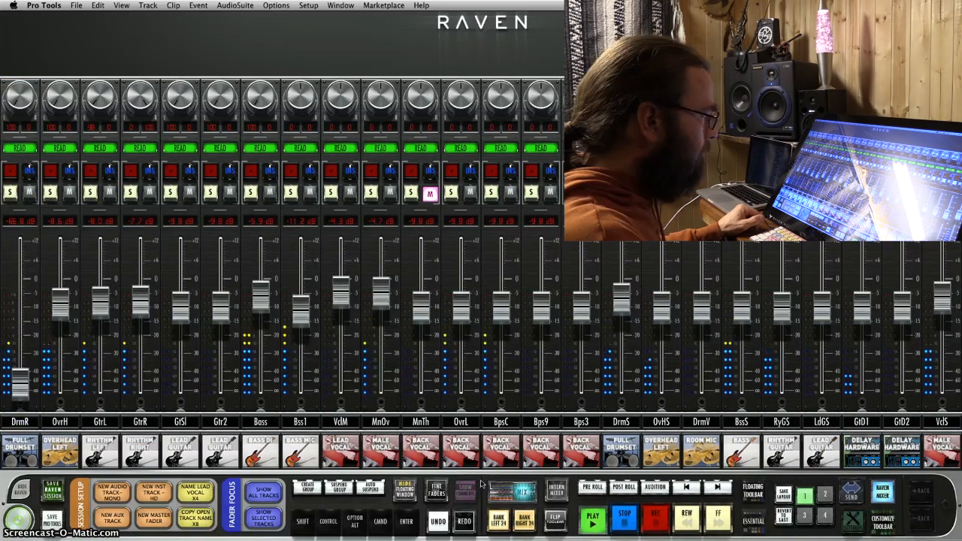
pyautogui.click(497, 520)
pyautogui.moveTo(301, 304); pyautogui.dragTo(299, 299)
pyautogui.moveTo(381, 311)
pyautogui.mouseDown()
pyautogui.moveTo(382, 294)
pyautogui.moveTo(382, 309)
pyautogui.mouseUp()
pyautogui.moveTo(494, 315); pyautogui.dragTo(494, 307)
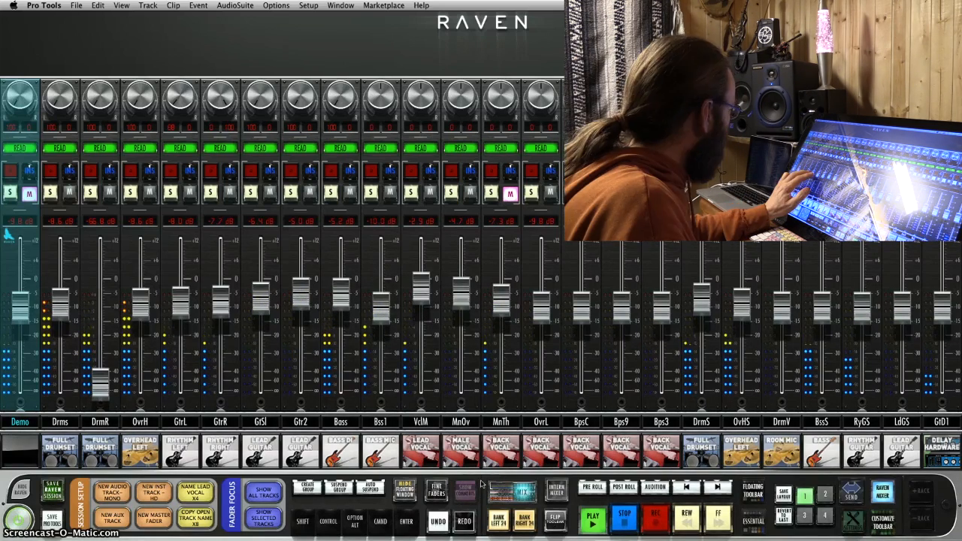
# Set GtrL to about -6.8 dB, Bass to -7.7 dB and OvrL to -13.7 dB, and lower the BpsC, Bps9, Bps3 and DrmS faders
pyautogui.moveTo(181, 303); pyautogui.dragTo(181, 299)
pyautogui.moveTo(541, 309)
pyautogui.mouseDown()
pyautogui.moveTo(542, 321)
pyautogui.moveTo(501, 310)
pyautogui.mouseUp()
pyautogui.moveTo(742, 311); pyautogui.dragTo(741, 314)
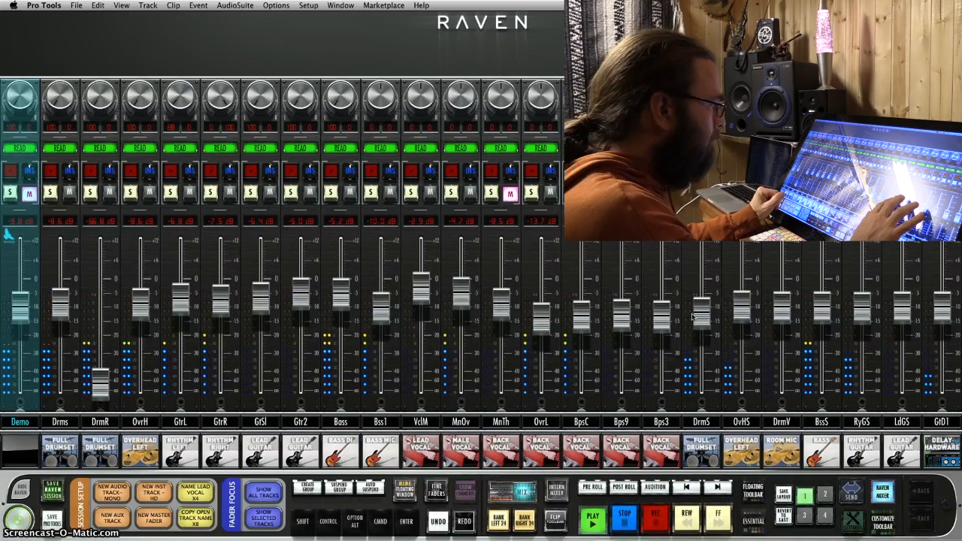
pyautogui.moveTo(341, 300); pyautogui.dragTo(340, 308)
pyautogui.moveTo(819, 318); pyautogui.dragTo(819, 322)
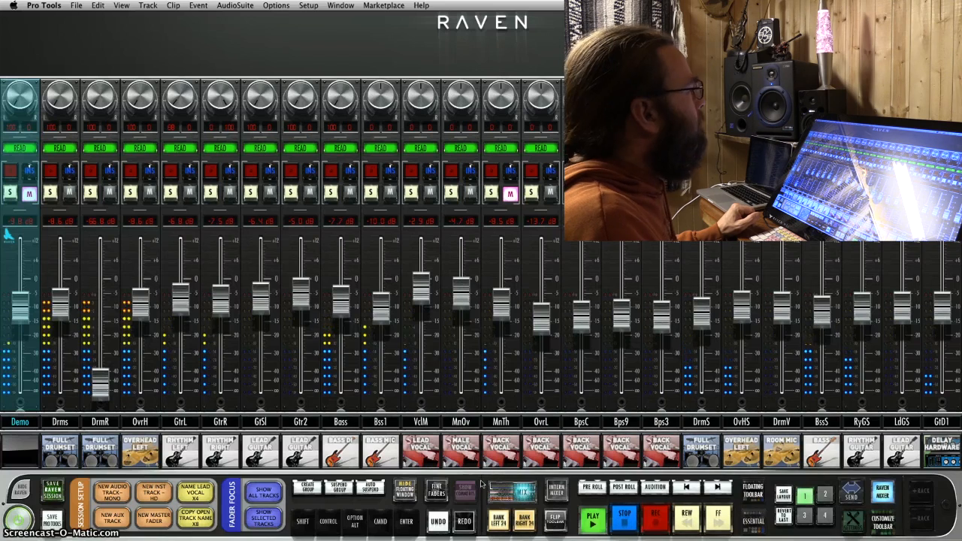
pyautogui.moveTo(501, 305); pyautogui.dragTo(501, 316)
pyautogui.moveTo(301, 304)
pyautogui.mouseDown()
pyautogui.moveTo(303, 267)
pyautogui.moveTo(303, 305)
pyautogui.mouseUp()
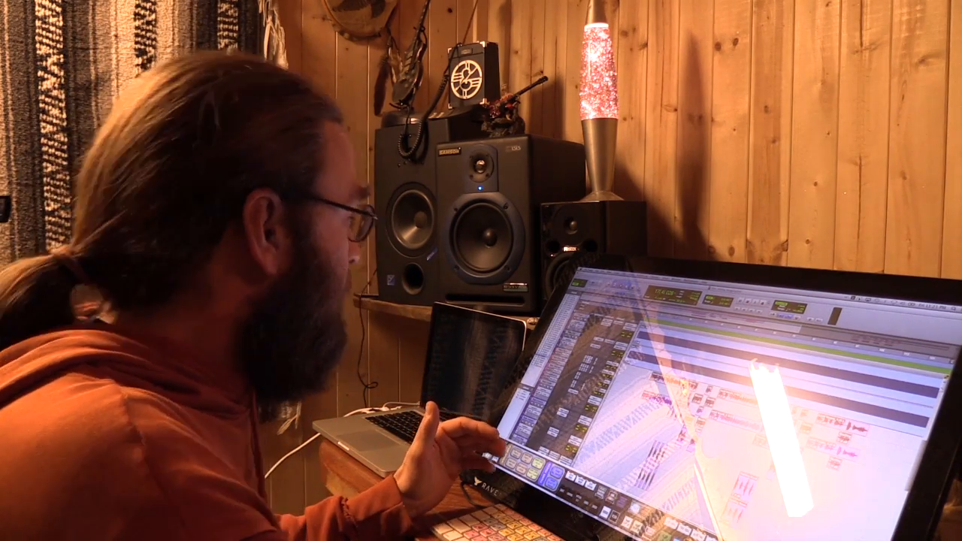
# Examine the Drum Verb send levels of the Drums and OverHeads tracks in the Edit window
pyautogui.click(498, 448)
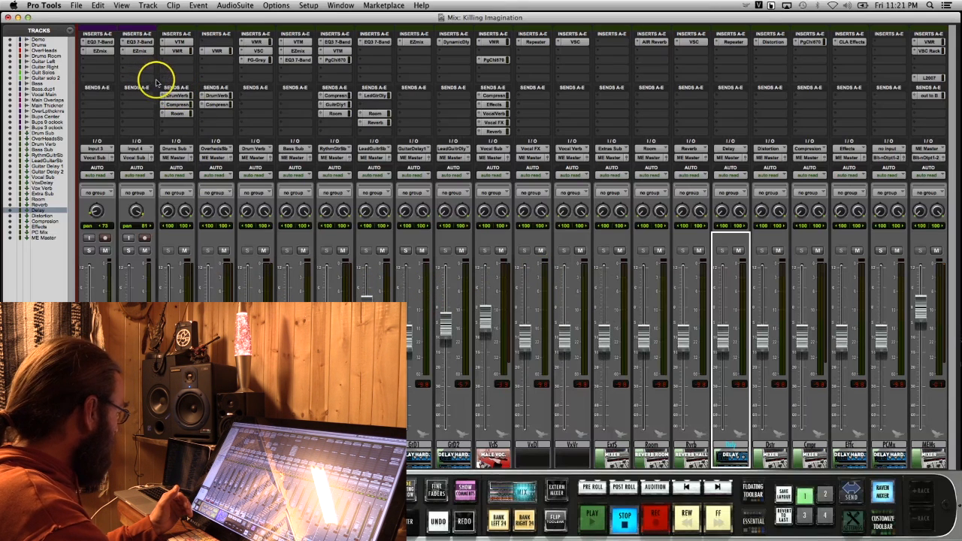
pyautogui.hscroll(-1, 157, 83)
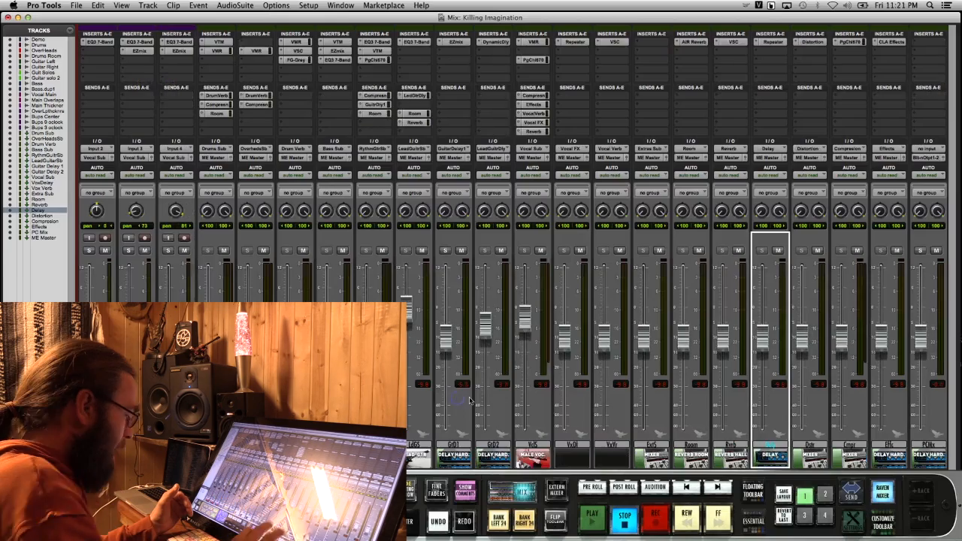
pyautogui.press('super+=')
pyautogui.scroll(10, 153, 170)
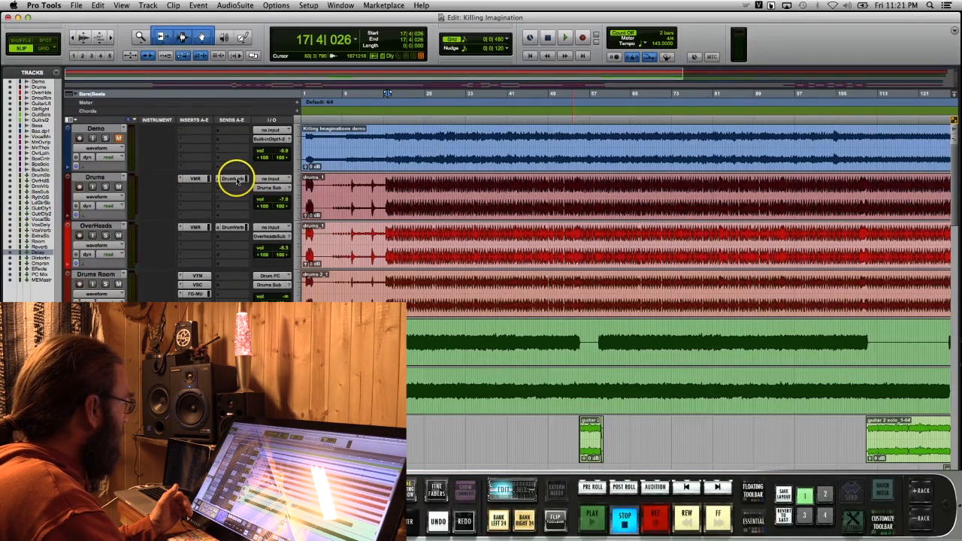
pyautogui.click(236, 180)
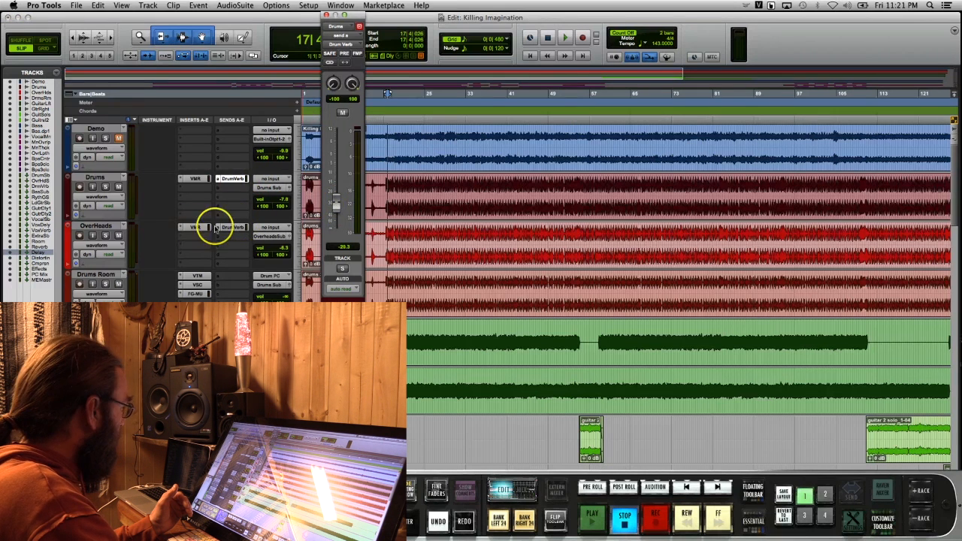
pyautogui.click(233, 228)
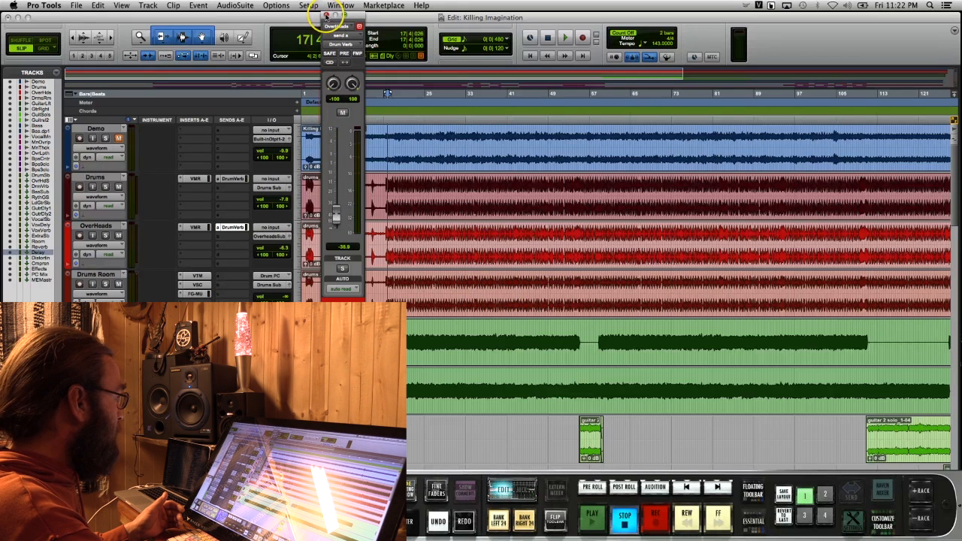
# Show the Drums Room output fader and solo the Drums, OverHeads and Drums Room tracks
pyautogui.click(290, 287)
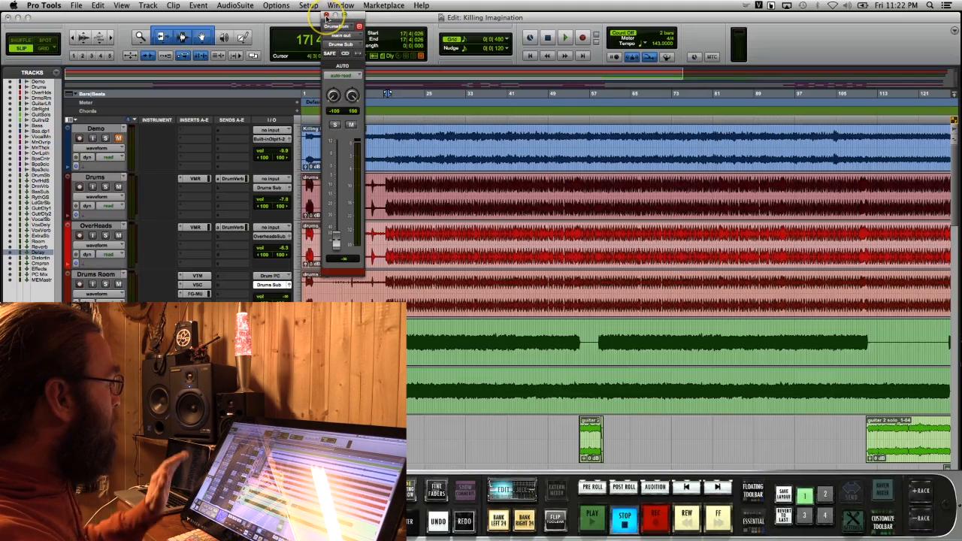
pyautogui.click(106, 187)
pyautogui.click(105, 236)
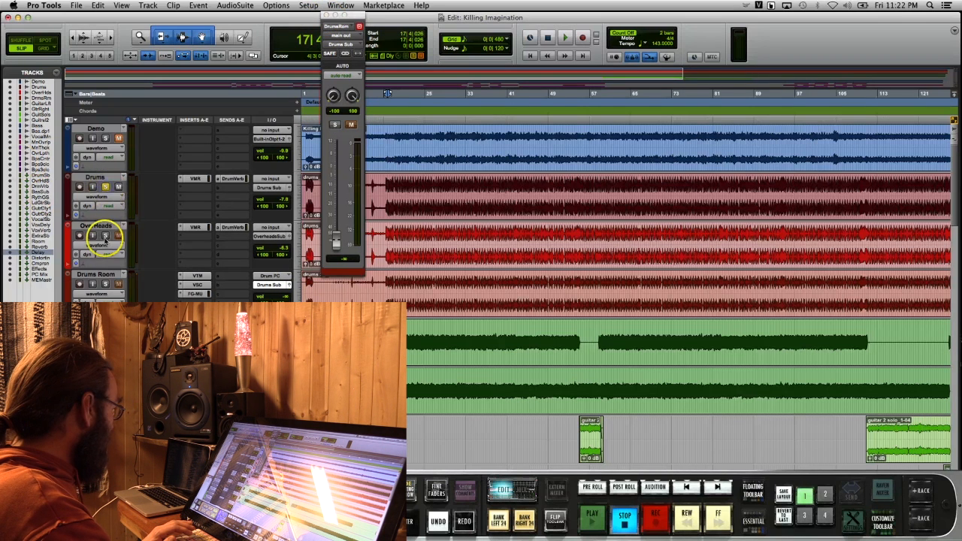
pyautogui.click(106, 286)
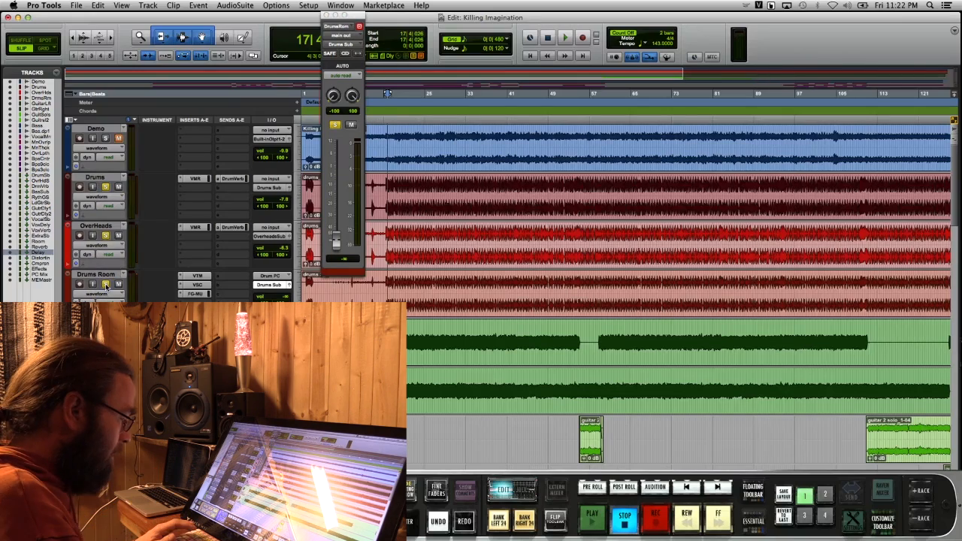
# Play the soloed drums and show the Drum Sub's Drum Verb send fader in the Mix window
pyautogui.press('super+equal')
pyautogui.press('super+equal')
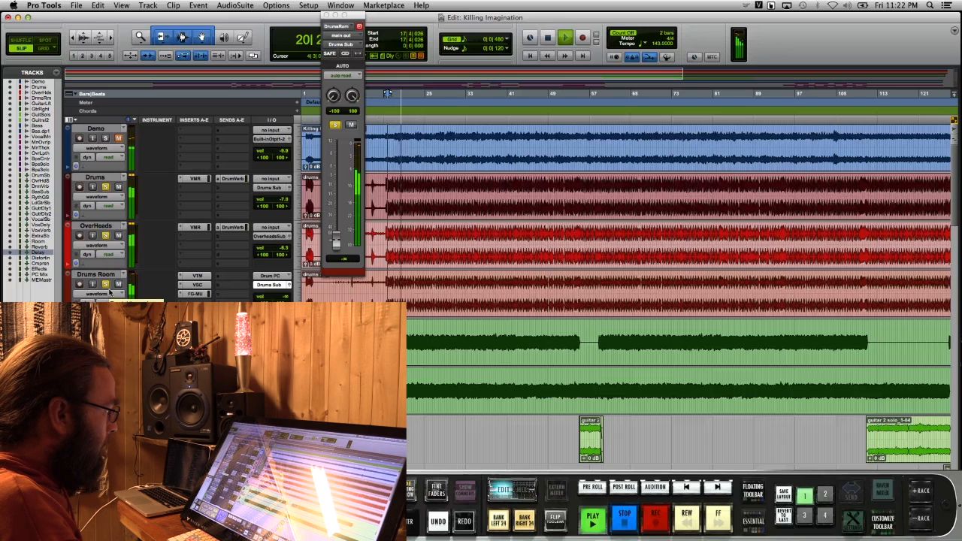
pyautogui.press('super+equal')
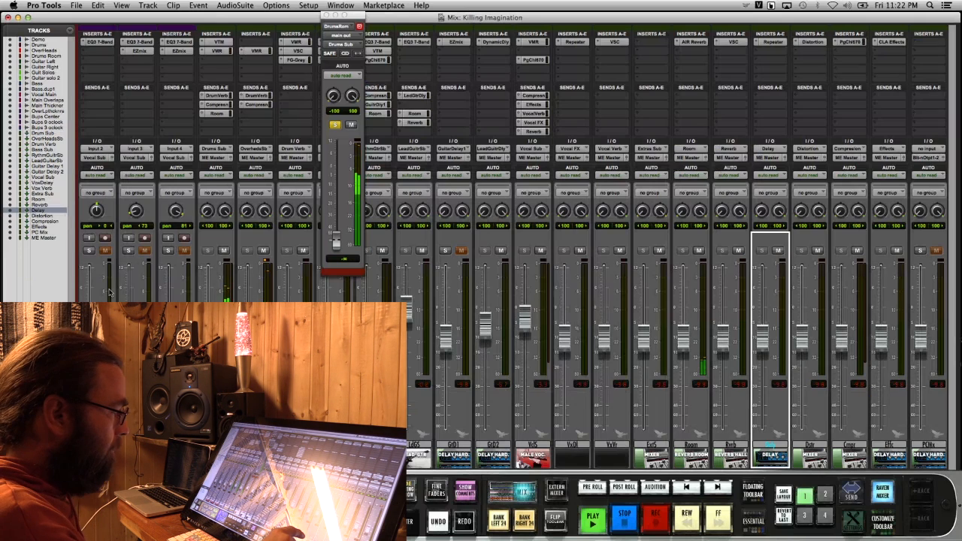
pyautogui.moveTo(755, 417); pyautogui.dragTo(479, 416)
pyautogui.moveTo(648, 414); pyautogui.dragTo(580, 410)
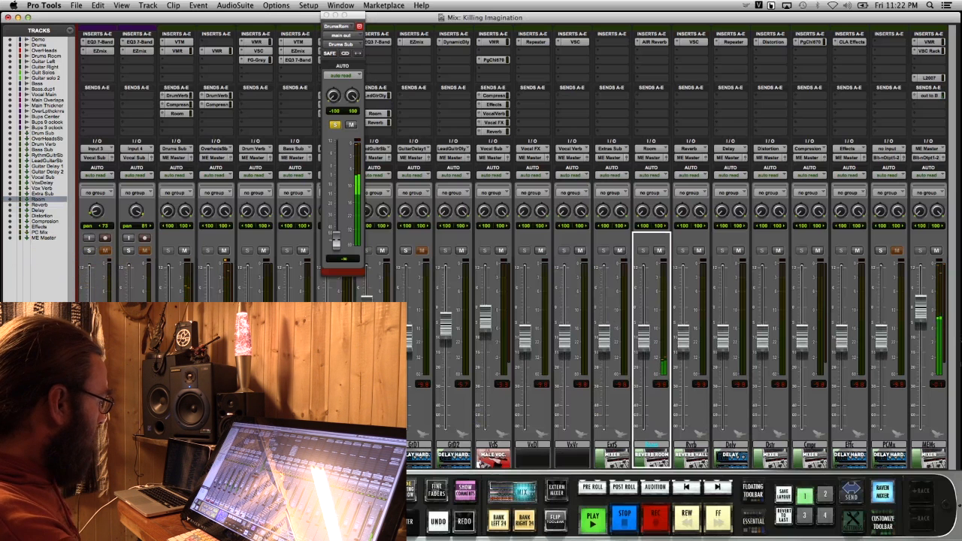
pyautogui.click(176, 96)
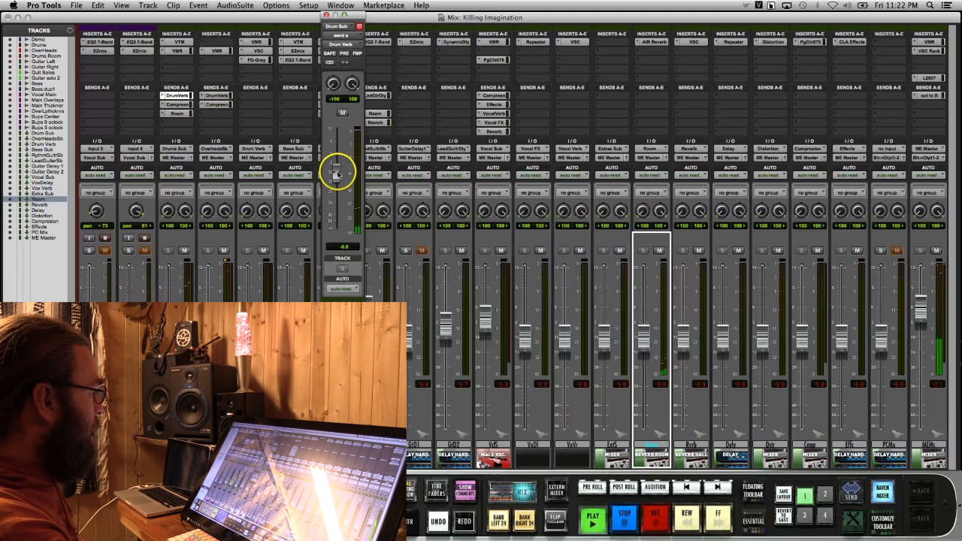
# Stop playback and review the VMR, VerbSuite Classics and FG-Grey inserts on the Drum Verb track, closing their windows
pyautogui.press('space')
pyautogui.click(260, 45)
pyautogui.click(256, 42)
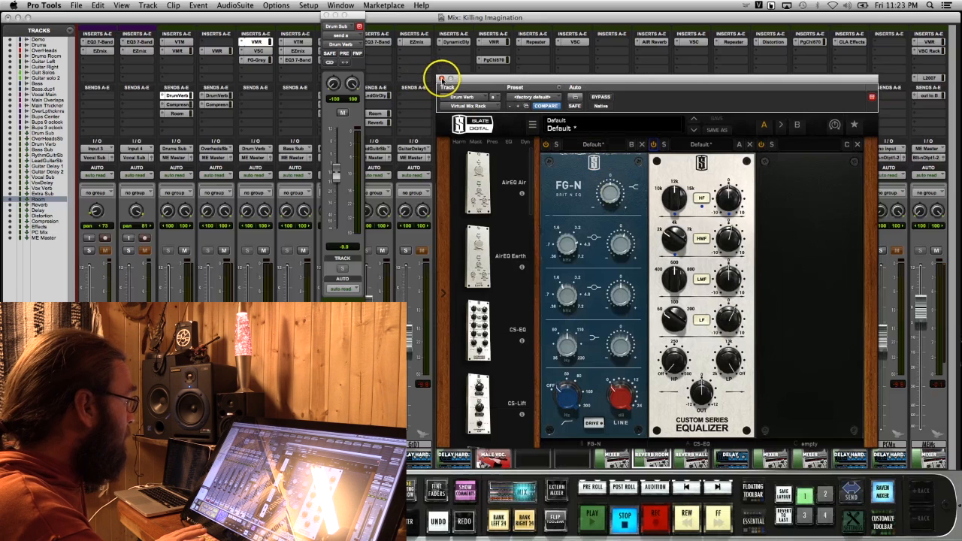
pyautogui.click(442, 78)
pyautogui.click(258, 50)
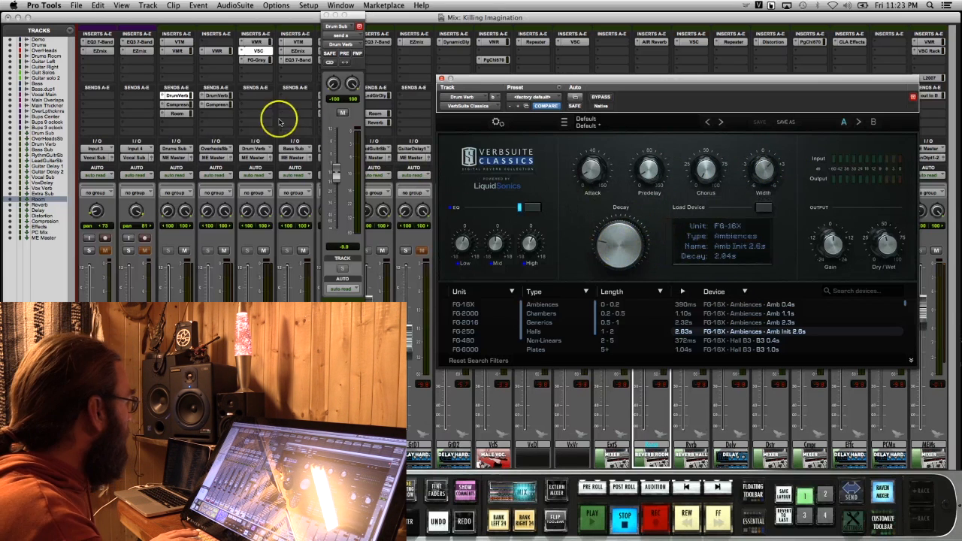
pyautogui.click(258, 60)
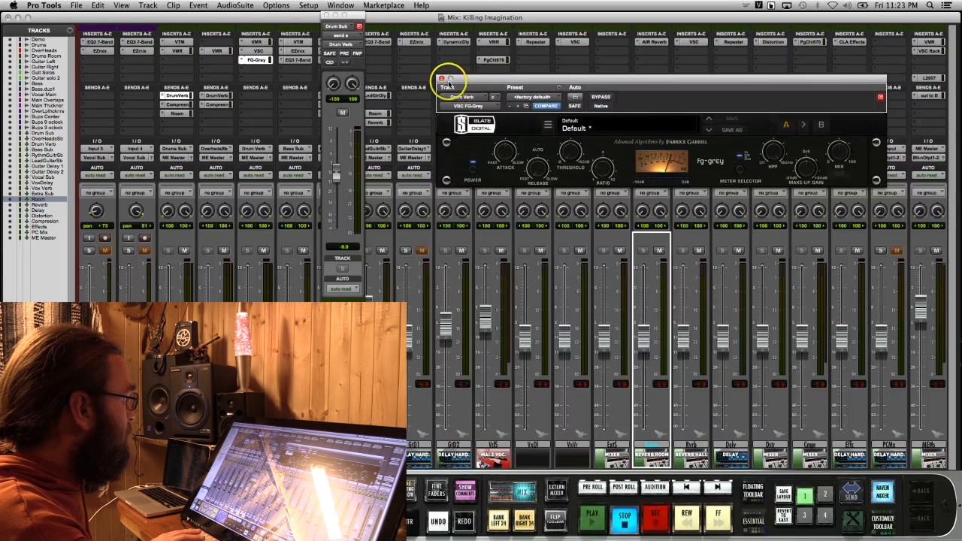
pyautogui.click(442, 78)
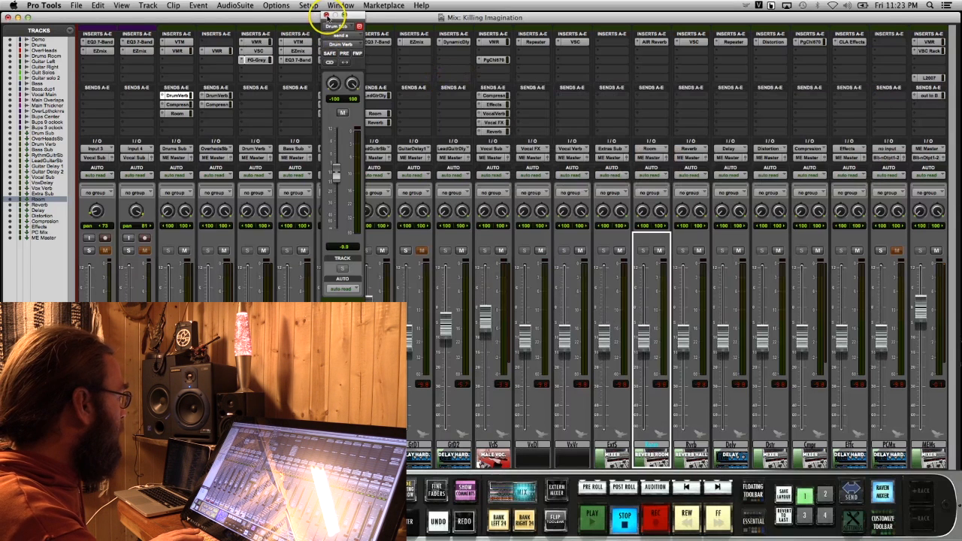
pyautogui.click(326, 15)
# Audition the Drum Sub's Drum Verb send between fully off and +6.8 dB during playback, and set it to about -7.3 dB
pyautogui.press('space')
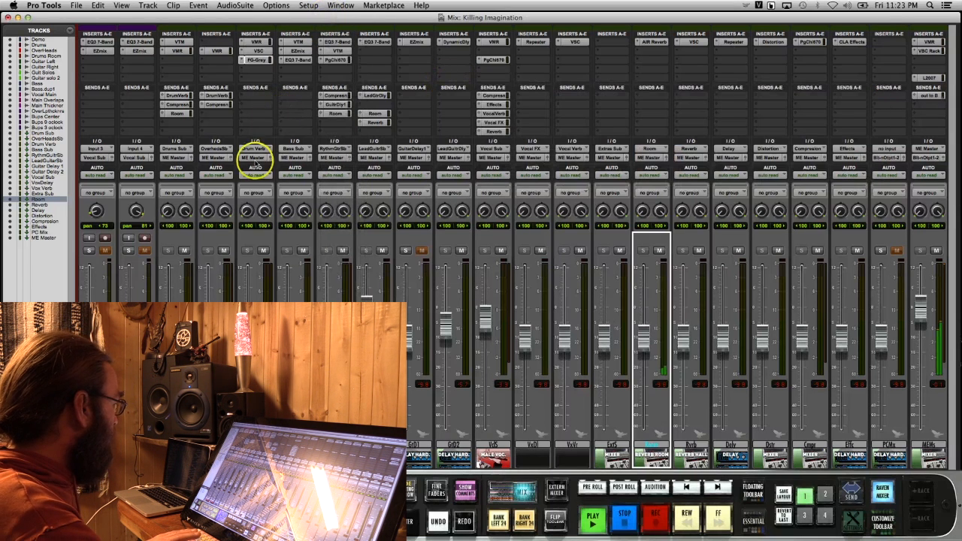
pyautogui.click(182, 96)
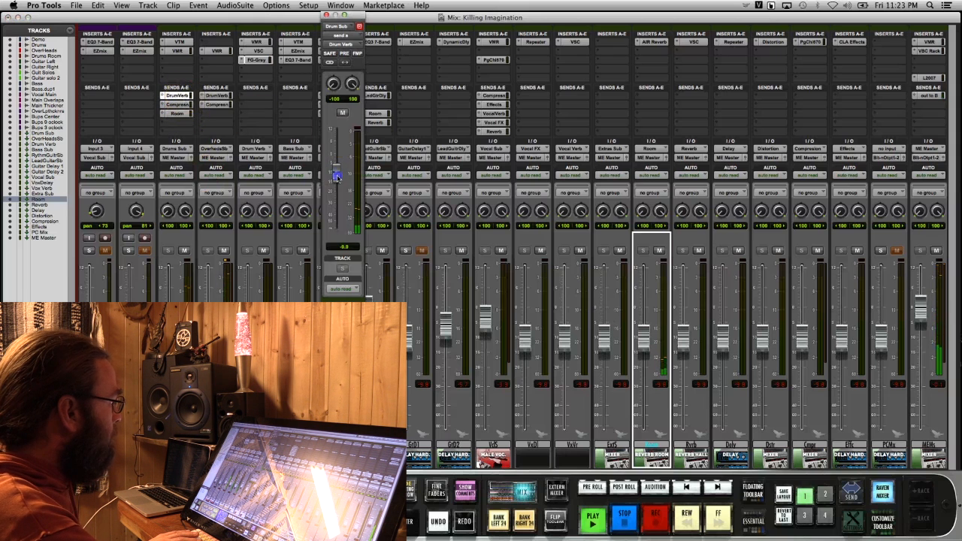
pyautogui.click(336, 230)
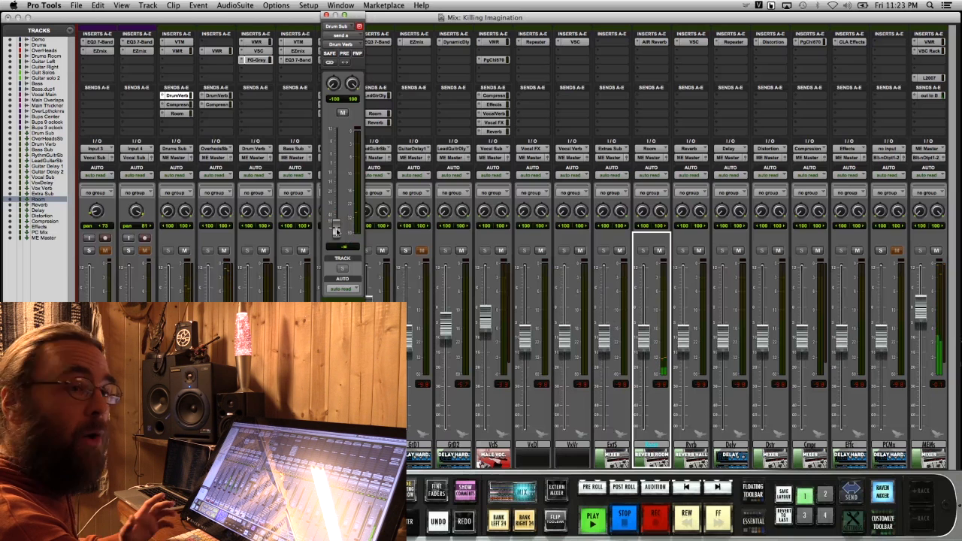
pyautogui.moveTo(336, 231); pyautogui.dragTo(339, 142)
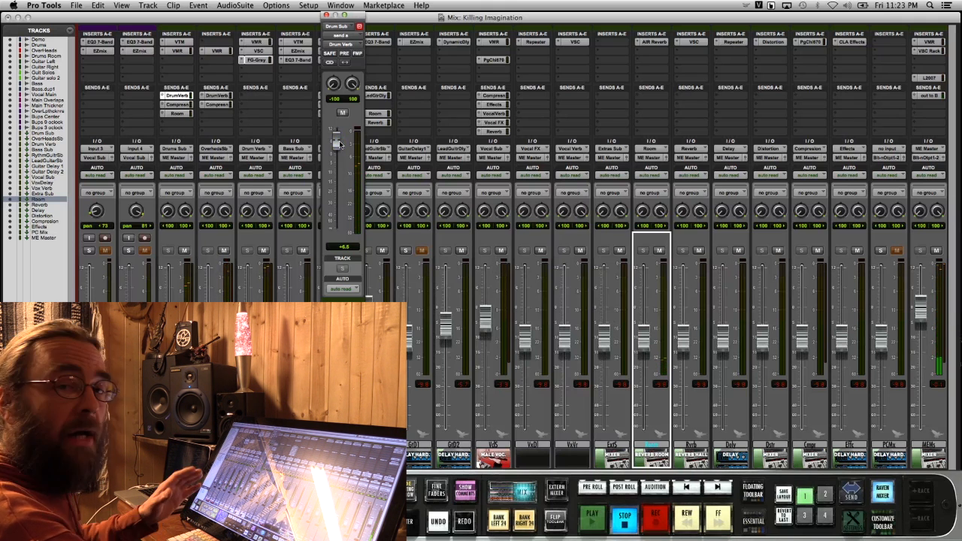
pyautogui.click(336, 140)
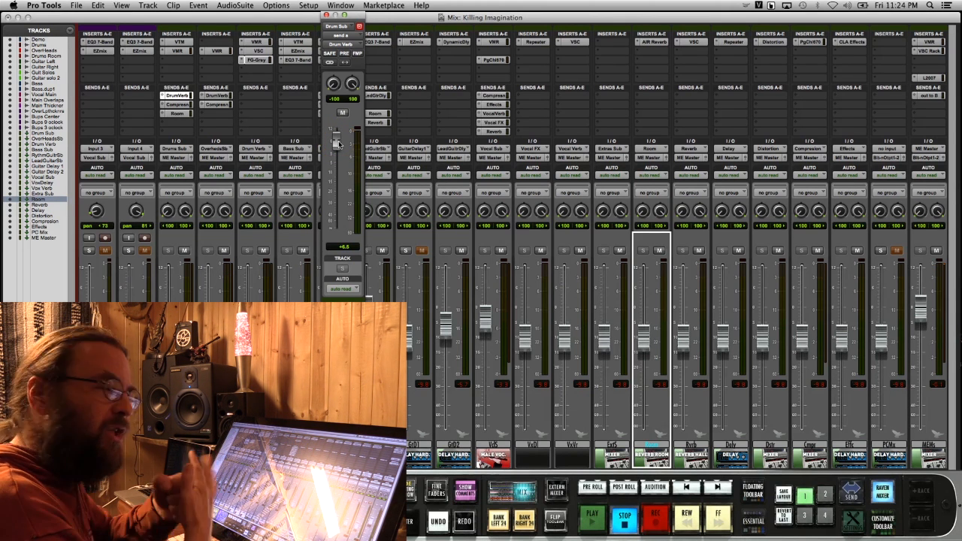
pyautogui.click(336, 142)
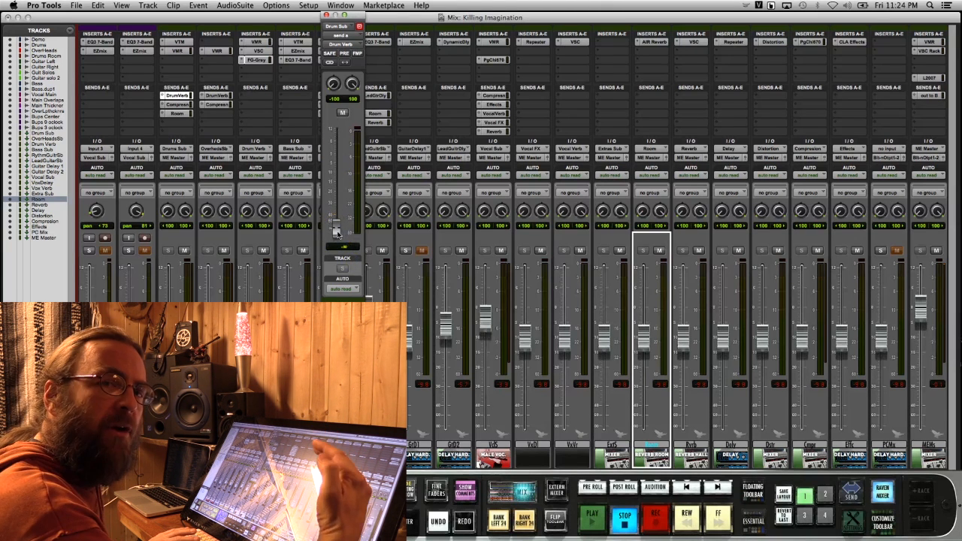
pyautogui.press('space')
pyautogui.moveTo(337, 229); pyautogui.dragTo(336, 187)
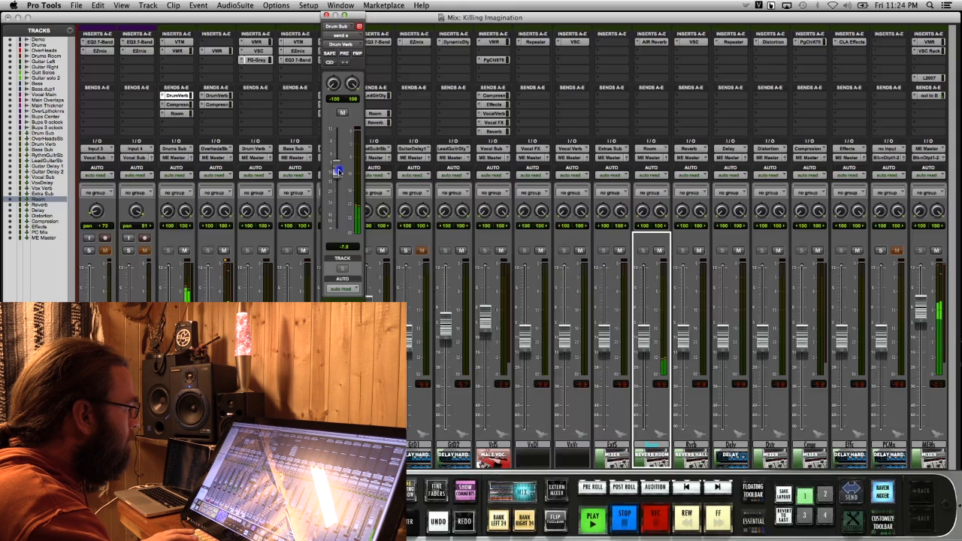
pyautogui.press('space')
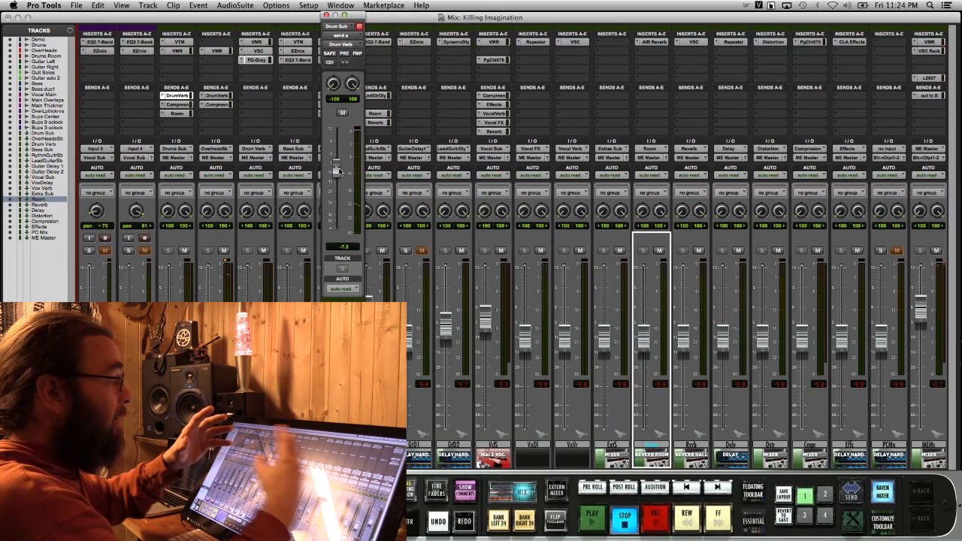
# Show the Drum Sub's Compression send and examine the PuigChild 670 insert on the Compression track
pyautogui.click(180, 105)
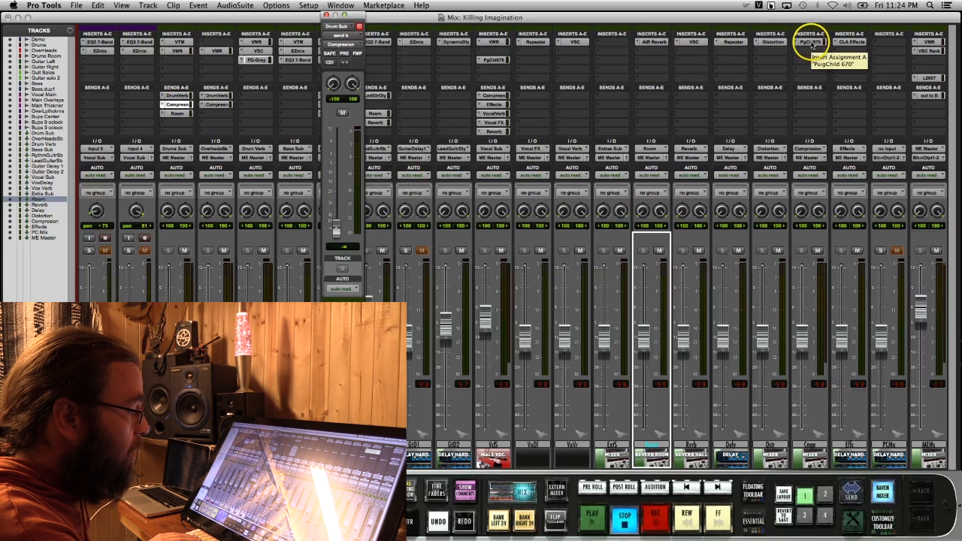
pyautogui.click(812, 43)
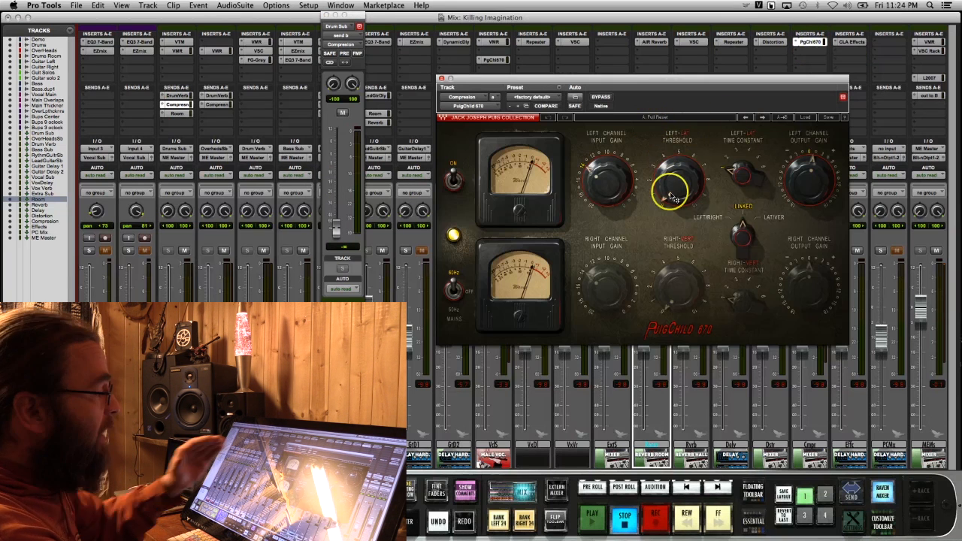
pyautogui.moveTo(671, 196)
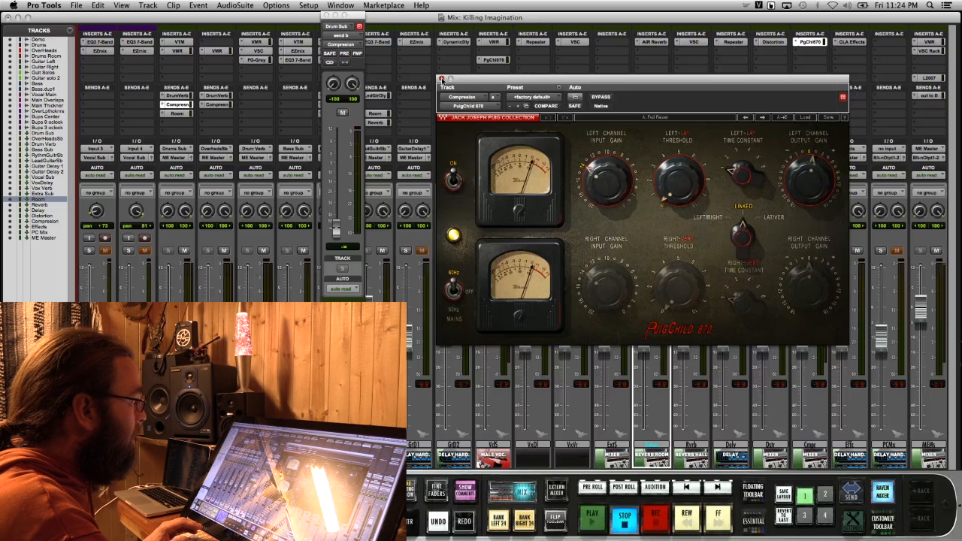
# Audition the Drum Sub's Compression send up to +12.0 dB during playback, setting it to about -0.1 dB and raising the Compression track's fader
pyautogui.click(442, 78)
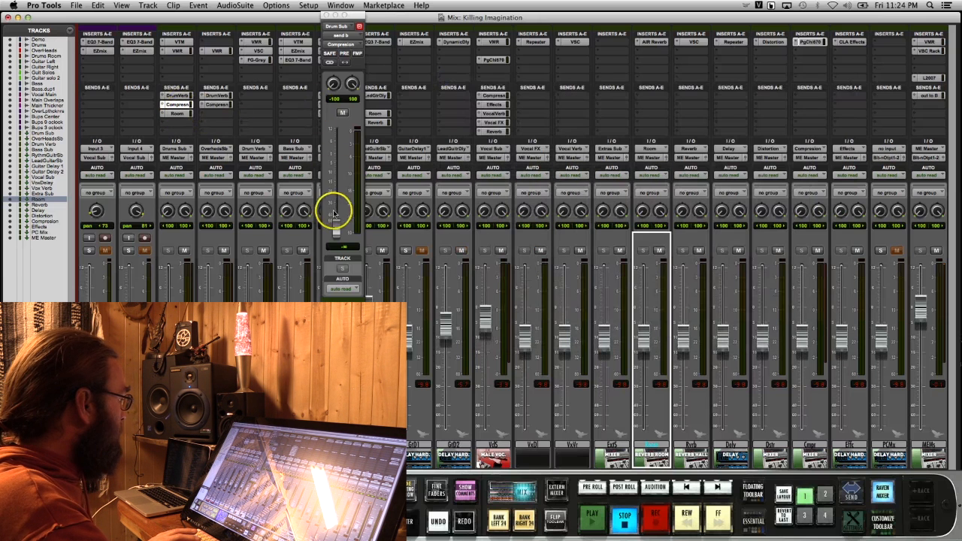
pyautogui.press('space')
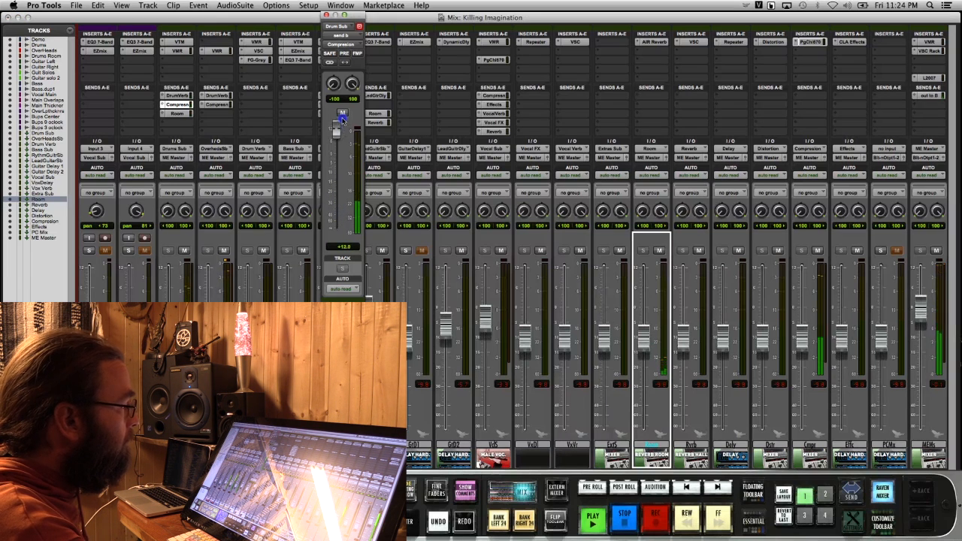
pyautogui.moveTo(338, 135); pyautogui.dragTo(341, 150)
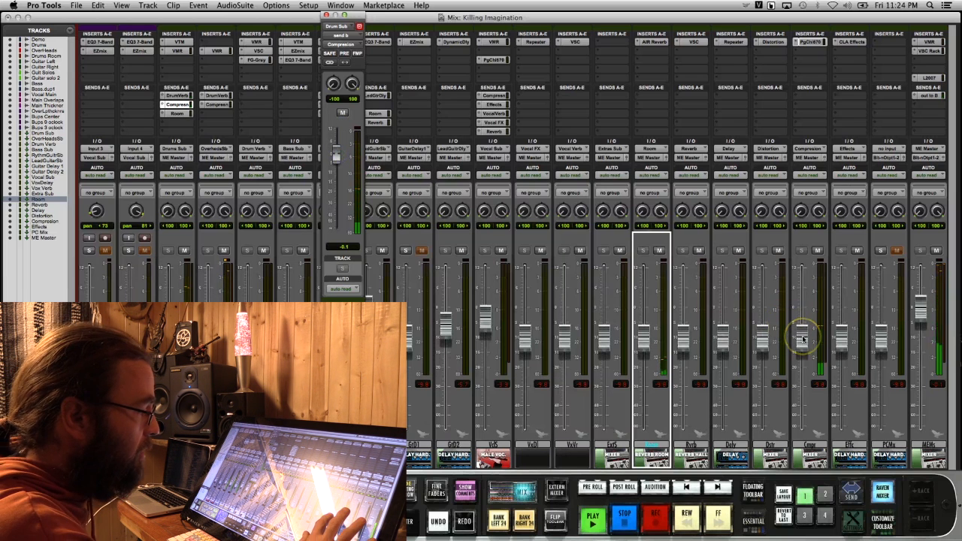
pyautogui.moveTo(802, 337)
pyautogui.mouseDown()
pyautogui.moveTo(802, 308)
pyautogui.moveTo(802, 319)
pyautogui.mouseUp()
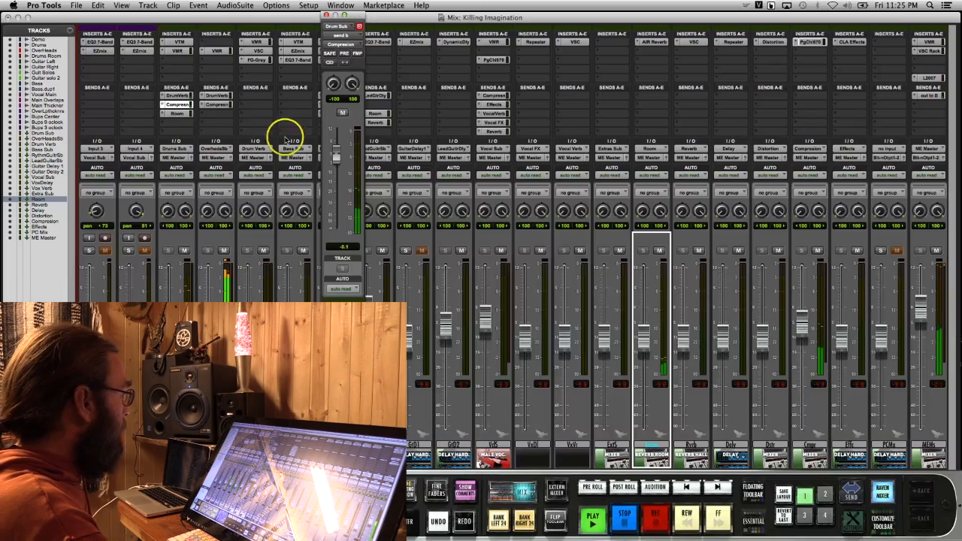
pyautogui.click(326, 15)
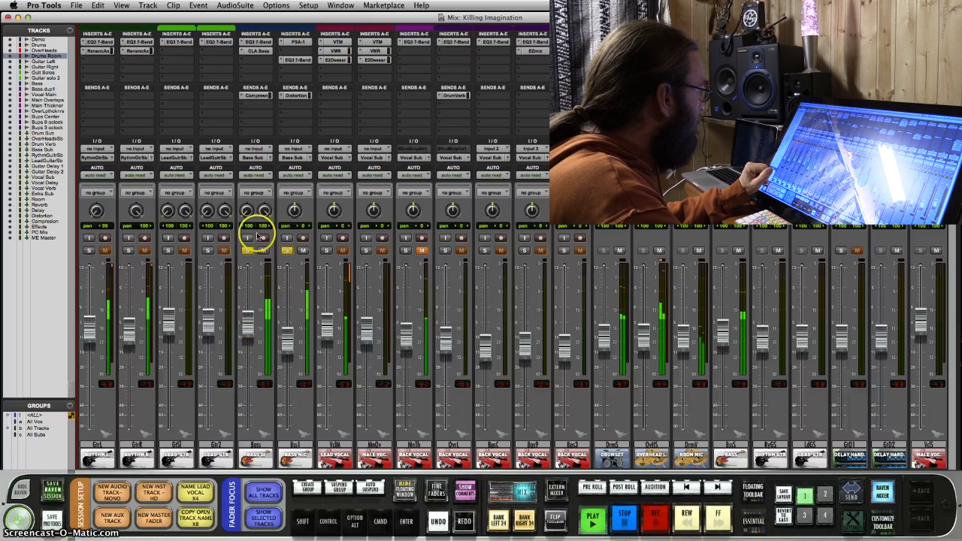
# Soften the highs in the Bass track's EQ3 7-Band with an HMF cut of about 4.8 dB at 7.56 kHz and HF at 17.75 kHz
pyautogui.click(265, 43)
pyautogui.click(705, 167)
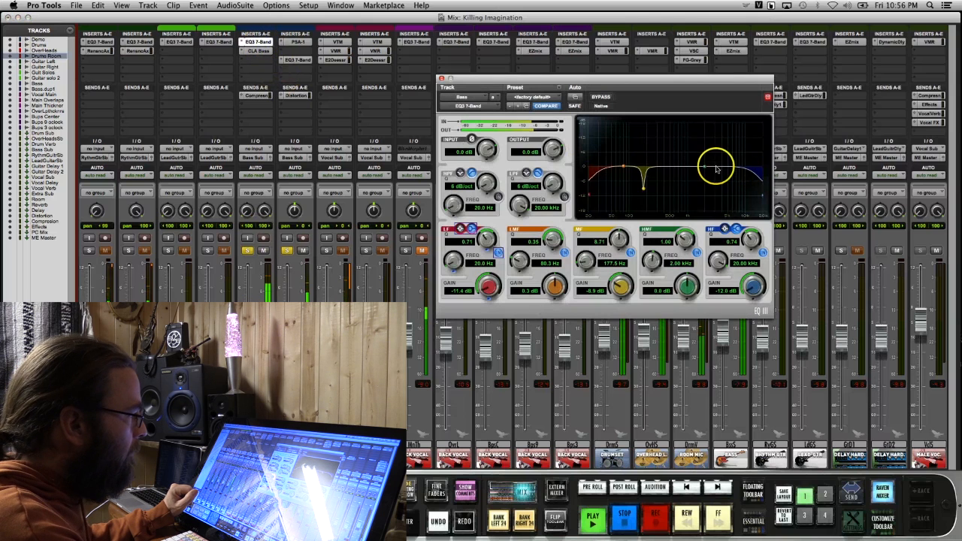
pyautogui.moveTo(705, 167); pyautogui.dragTo(741, 179)
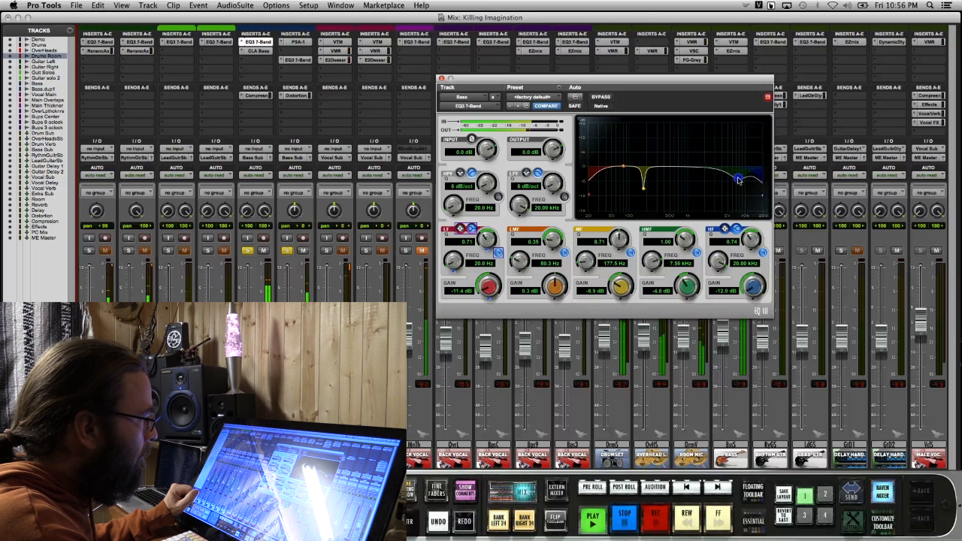
pyautogui.click(441, 77)
# Fine-tune the Bass track's CLA Bass insert by raising the Bass fader slightly and lowering the Distortion and Compress faders
pyautogui.click(263, 51)
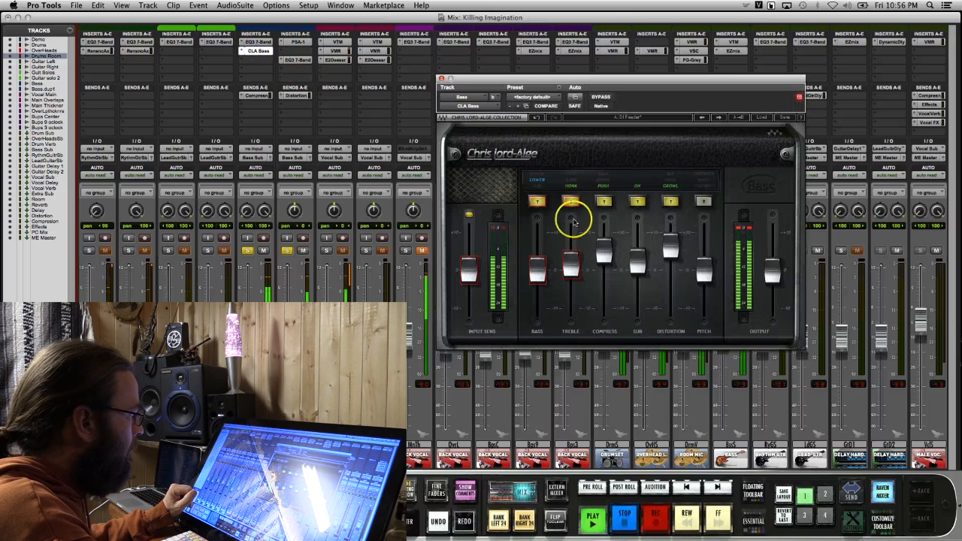
pyautogui.click(571, 265)
pyautogui.click(607, 256)
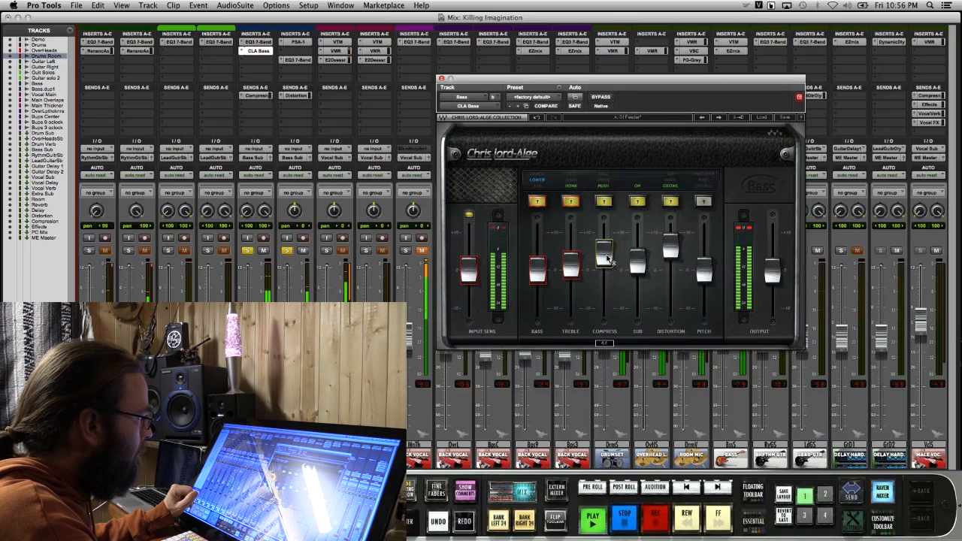
pyautogui.click(537, 270)
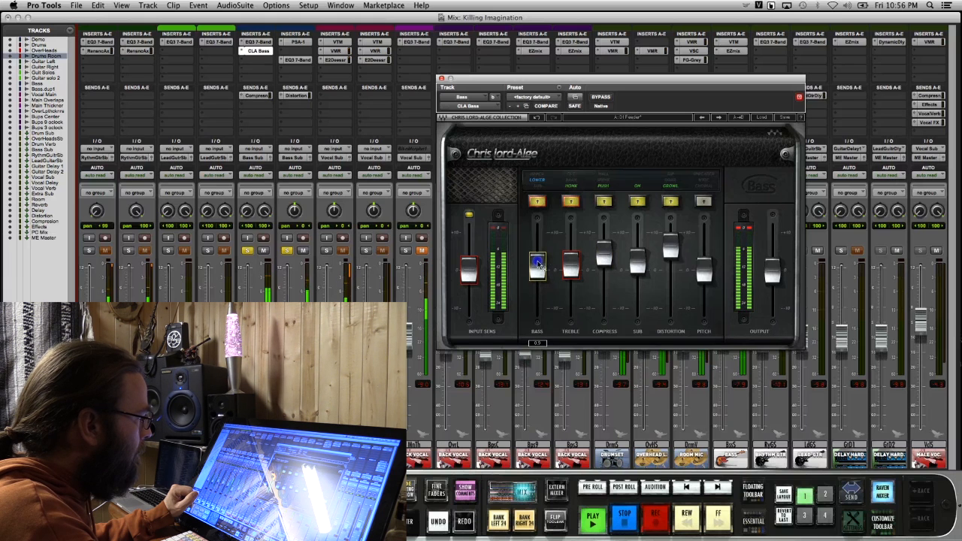
pyautogui.click(671, 254)
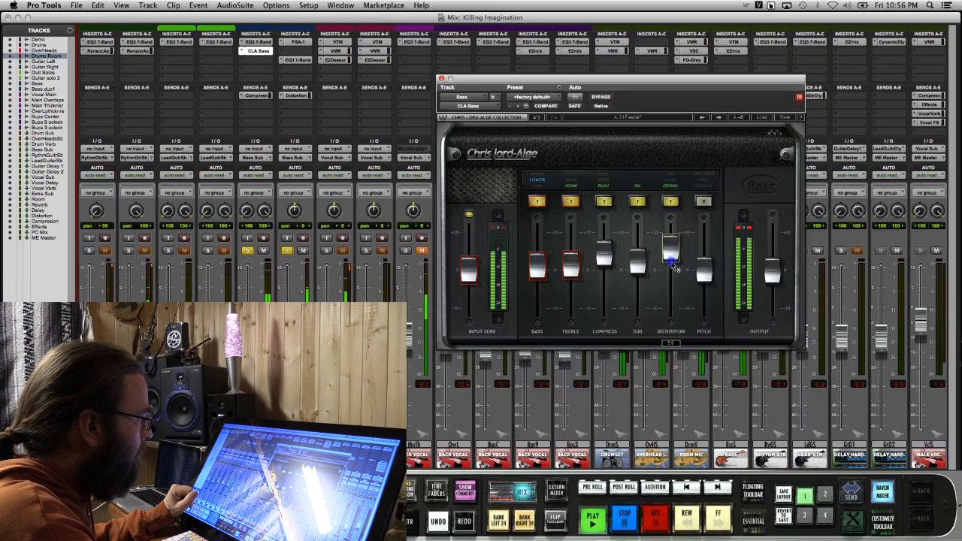
pyautogui.click(602, 253)
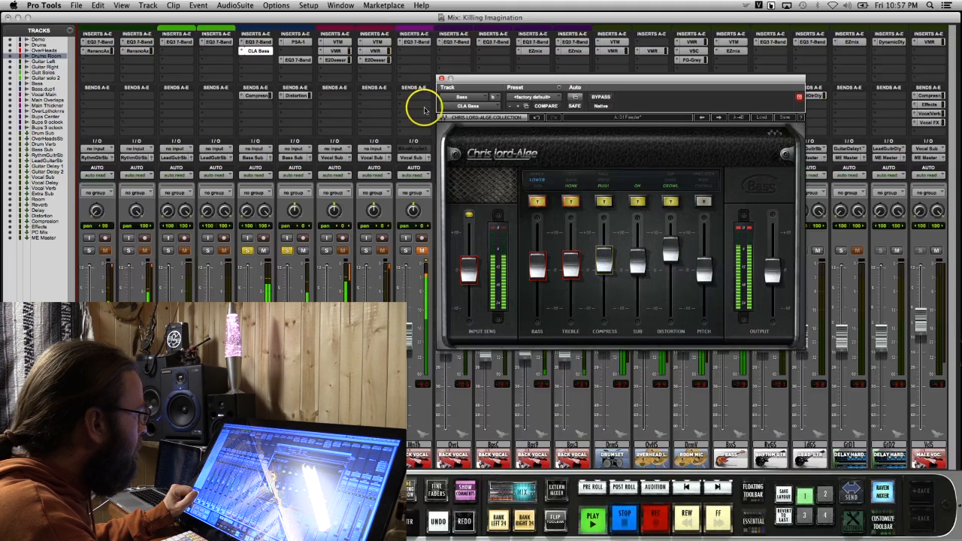
pyautogui.click(442, 78)
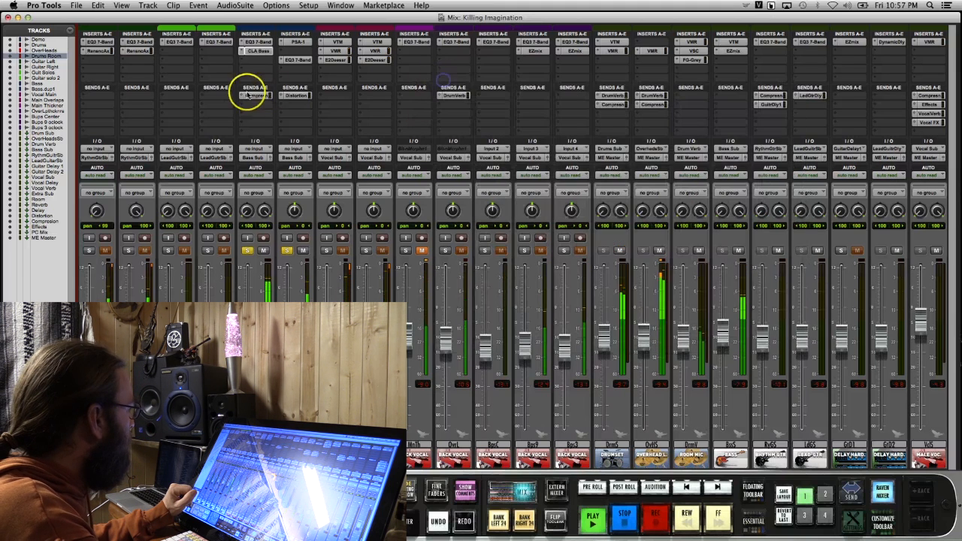
# Set the low-mid band of the Bass track's EQ3 7-Band to about 0.7 dB at 81.5 Hz and close the plug-in
pyautogui.click(257, 42)
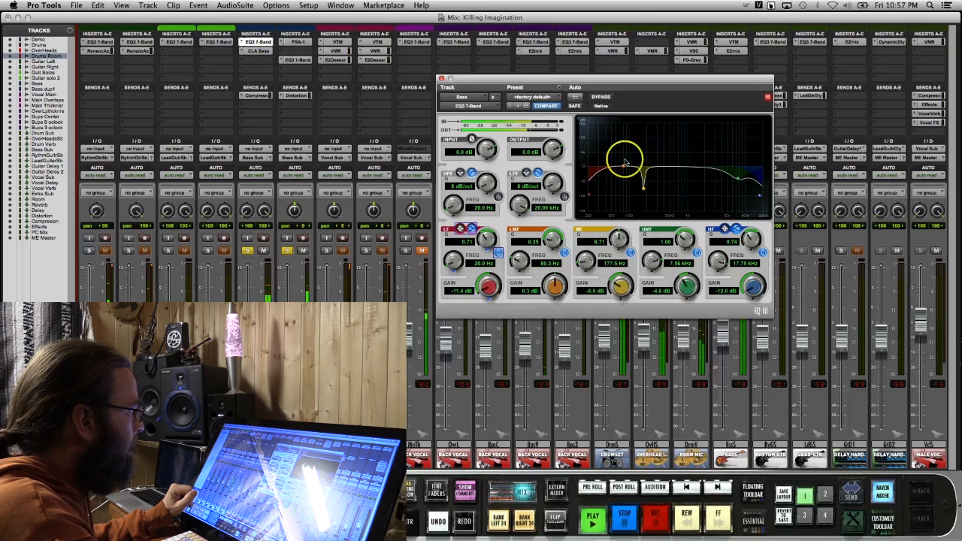
pyautogui.moveTo(625, 163); pyautogui.dragTo(626, 166)
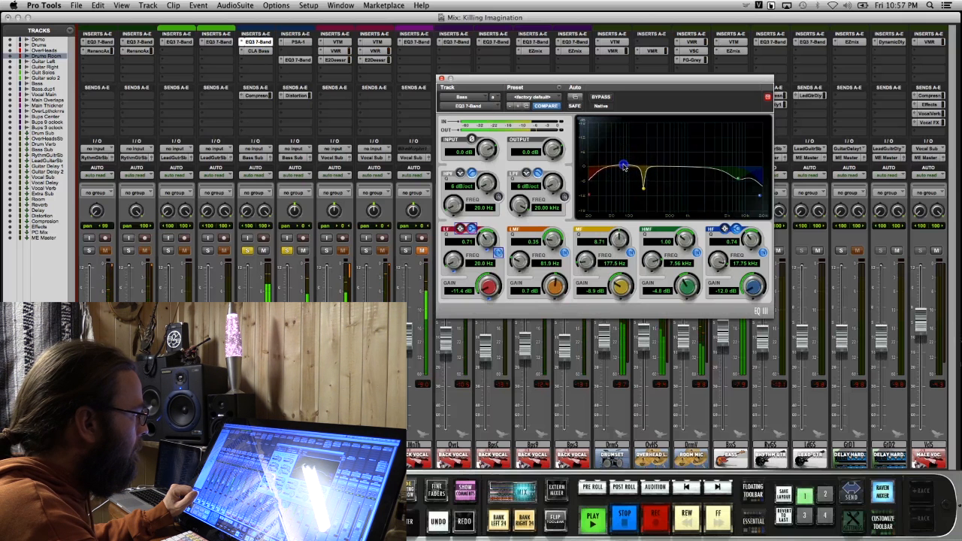
pyautogui.click(441, 79)
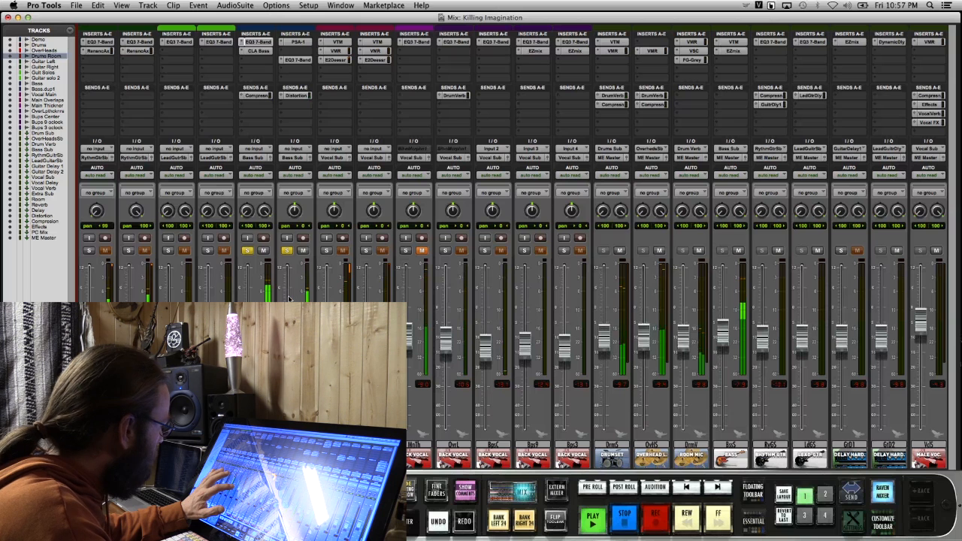
# Set the Virtual Tape Machines output on the Bass Sub to about +0.67 dB with its linked input lowered, and close the plug-in
pyautogui.click(325, 201)
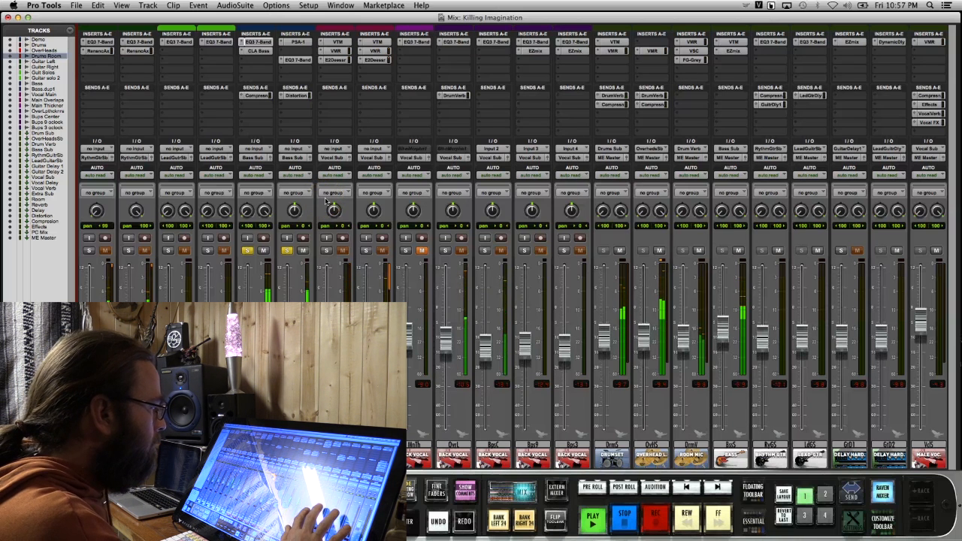
pyautogui.click(723, 329)
pyautogui.click(733, 42)
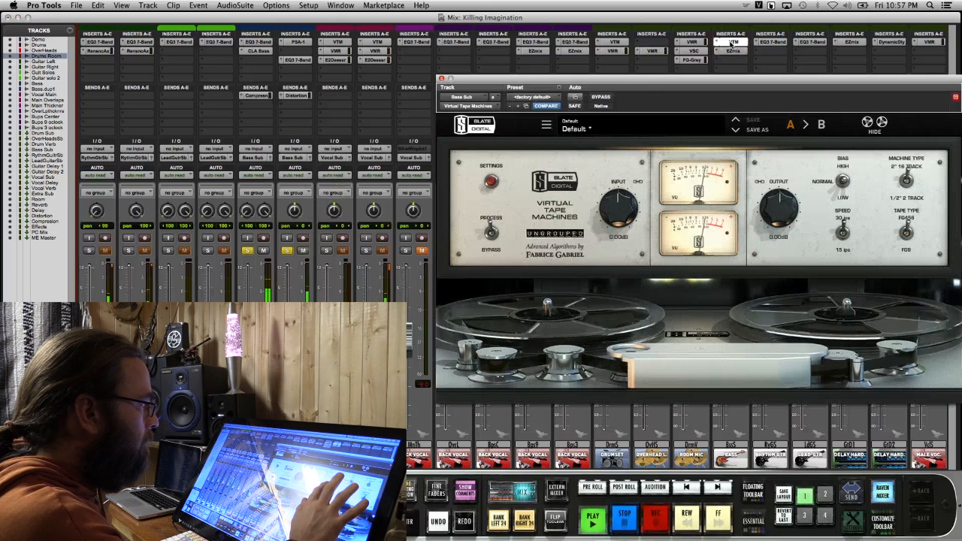
pyautogui.moveTo(779, 209); pyautogui.dragTo(772, 210)
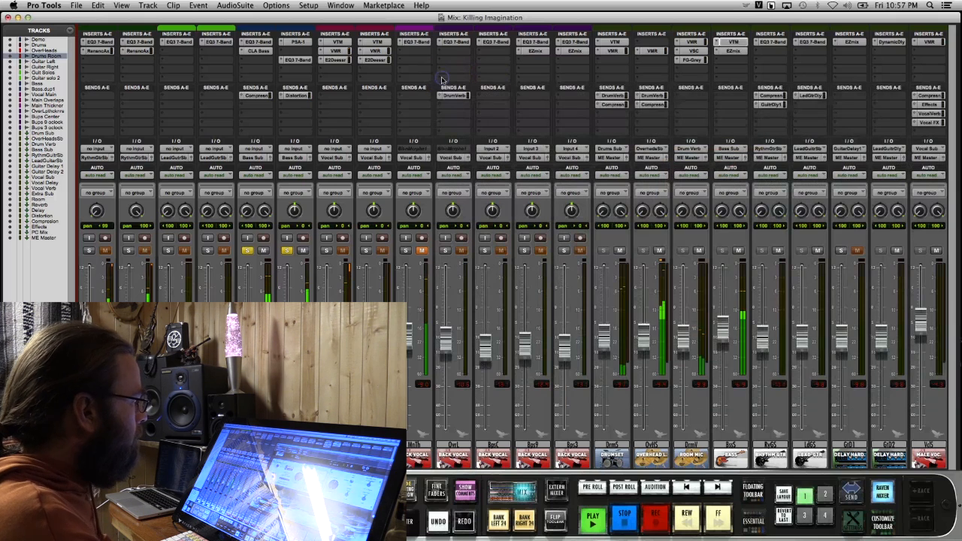
pyautogui.click(441, 78)
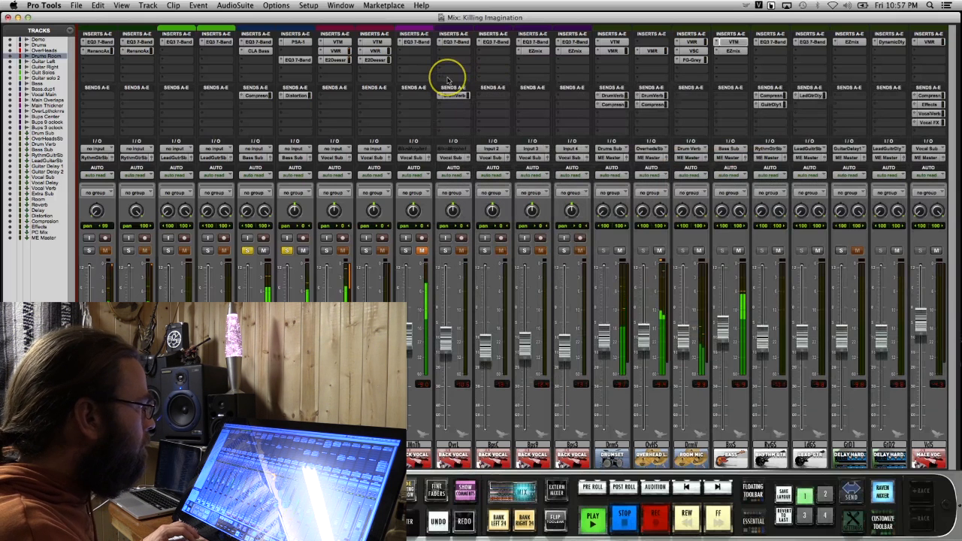
# Review the Bass Compression preset in the Bass Sub's EZmix insert and close its window
pyautogui.click(734, 59)
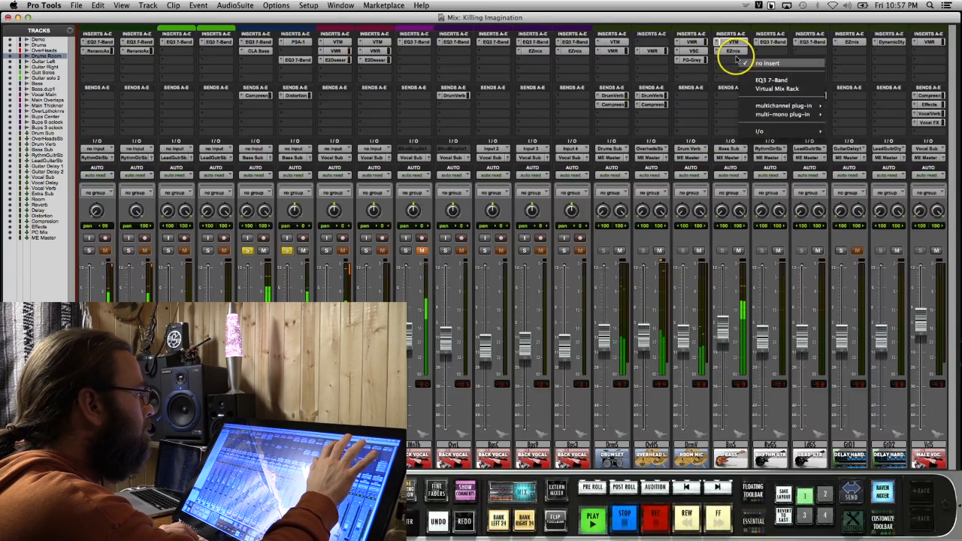
pyautogui.click(725, 52)
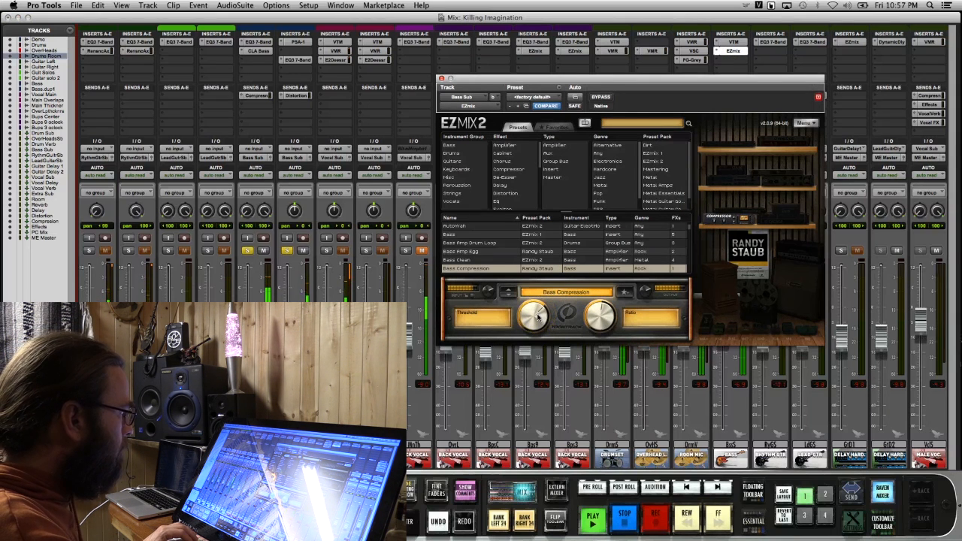
pyautogui.click(441, 78)
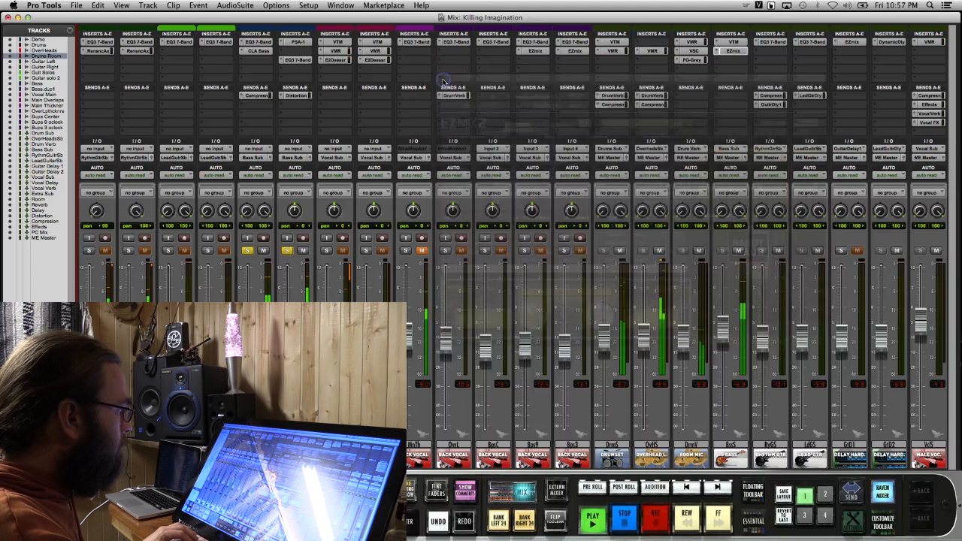
# Insert an EQ3 7-Band on the Bass Sub and boost its low-mid band about 2 dB near 71 Hz
pyautogui.click(724, 60)
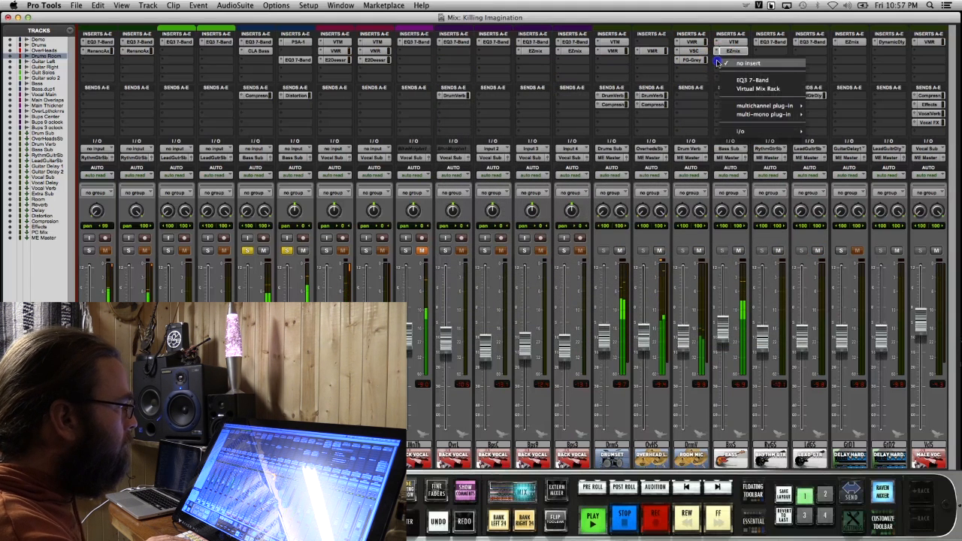
pyautogui.click(744, 81)
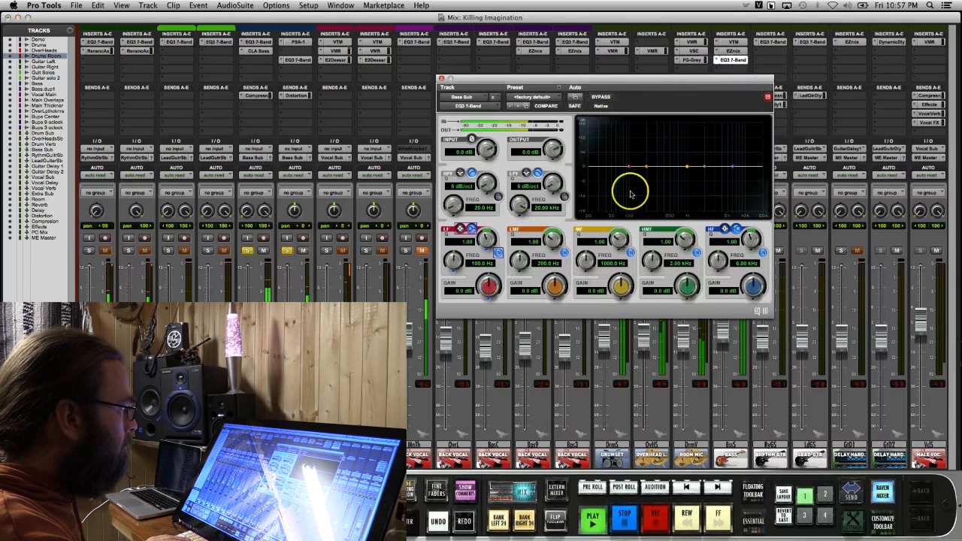
pyautogui.moveTo(639, 170); pyautogui.dragTo(641, 164)
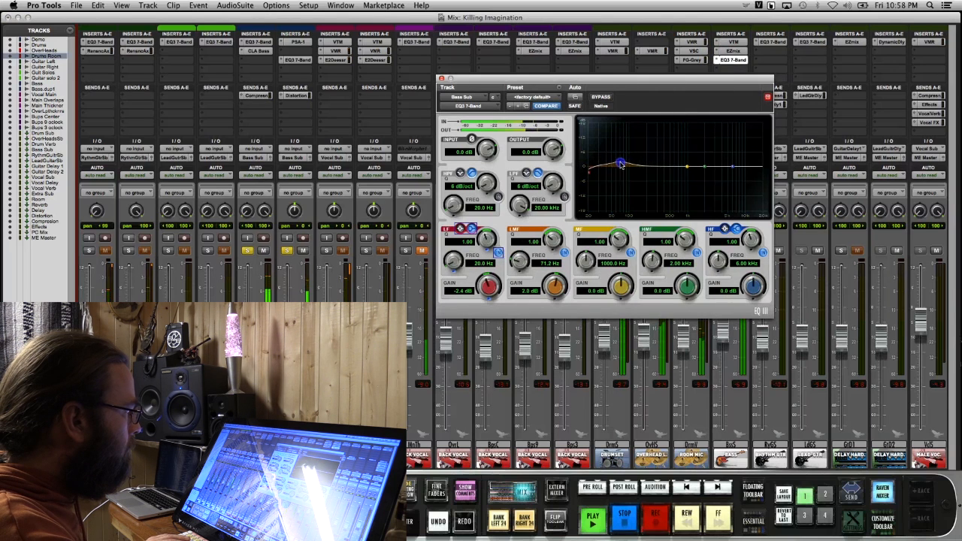
# Cut the Bass Sub EQ's LF about 4.2 dB at 21.2 Hz, HF 9.4 dB at 20 kHz and HMF 1.7 dB at 6.32 kHz
pyautogui.click(590, 174)
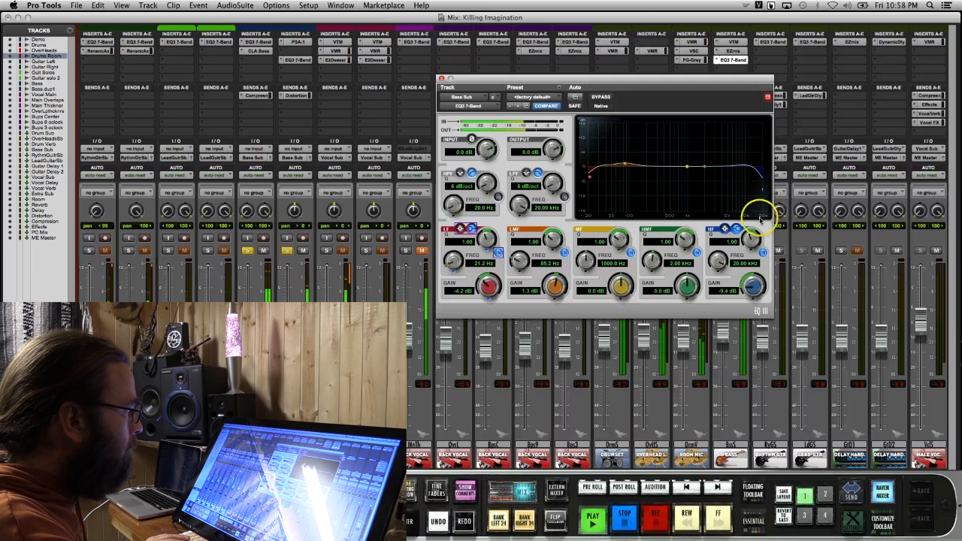
pyautogui.click(705, 169)
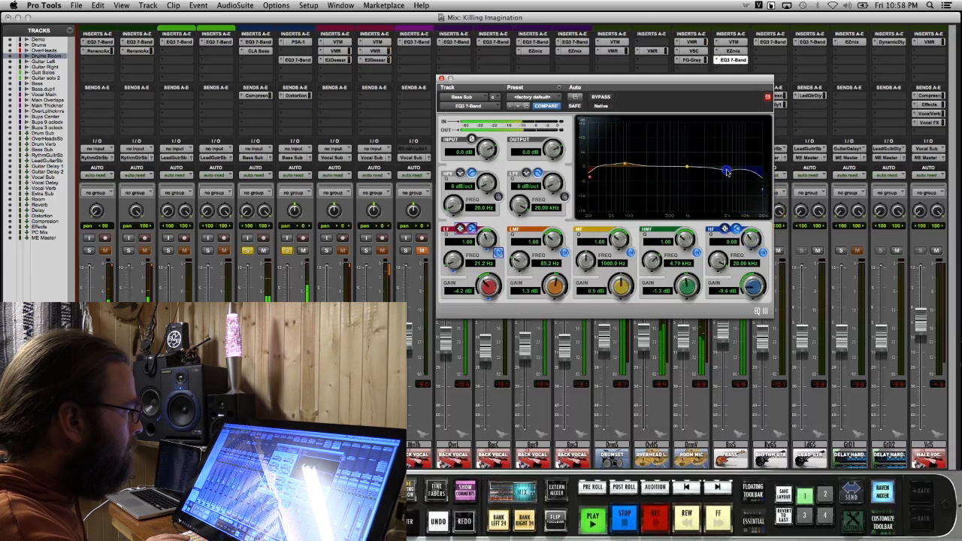
pyautogui.moveTo(734, 173); pyautogui.dragTo(733, 173)
# Notch the Bass Sub EQ's mid band about 8.3 dB at 154.5 Hz with a Q of 8.32, and fine-tune the low-mid boost
pyautogui.click(683, 171)
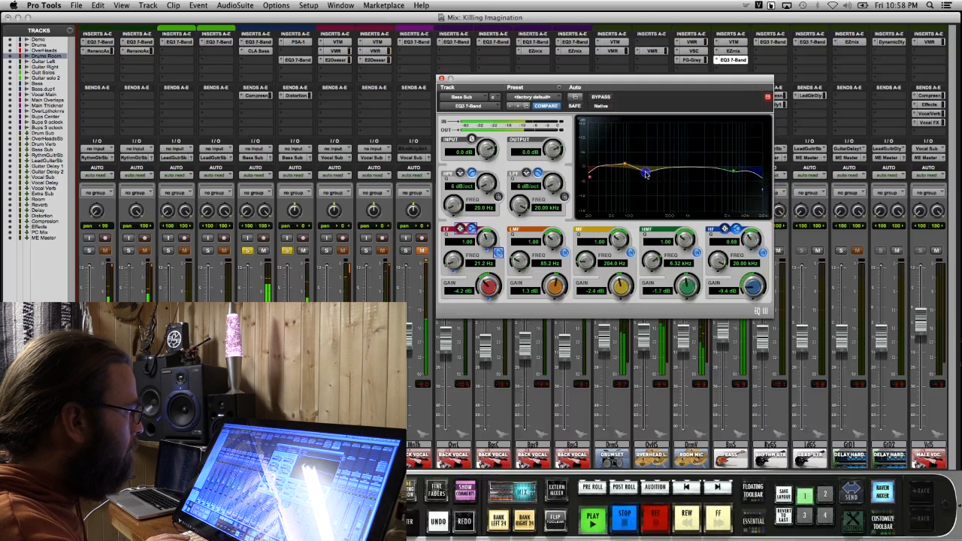
pyautogui.moveTo(646, 175); pyautogui.dragTo(644, 175)
pyautogui.click(618, 223)
pyautogui.moveTo(623, 230); pyautogui.dragTo(632, 217)
pyautogui.click(643, 175)
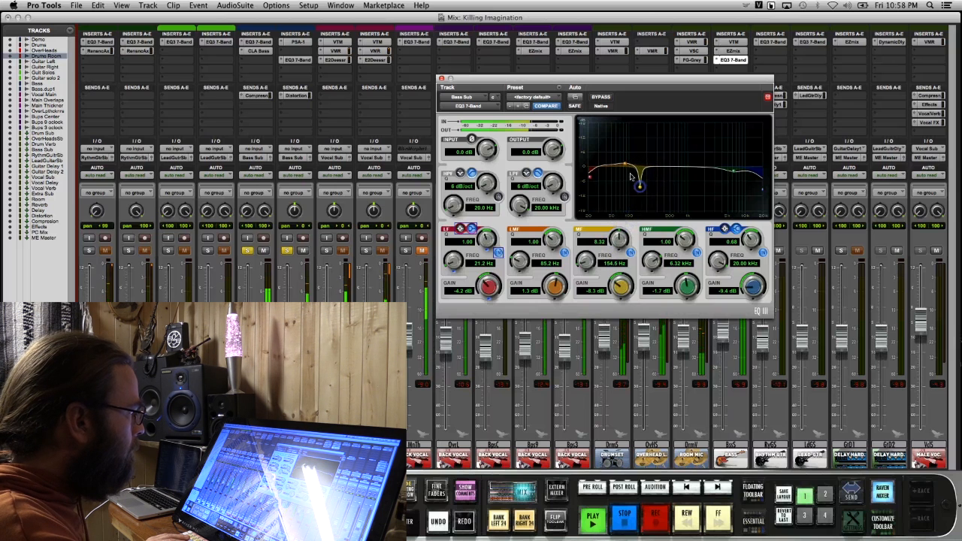
pyautogui.moveTo(619, 164); pyautogui.dragTo(616, 164)
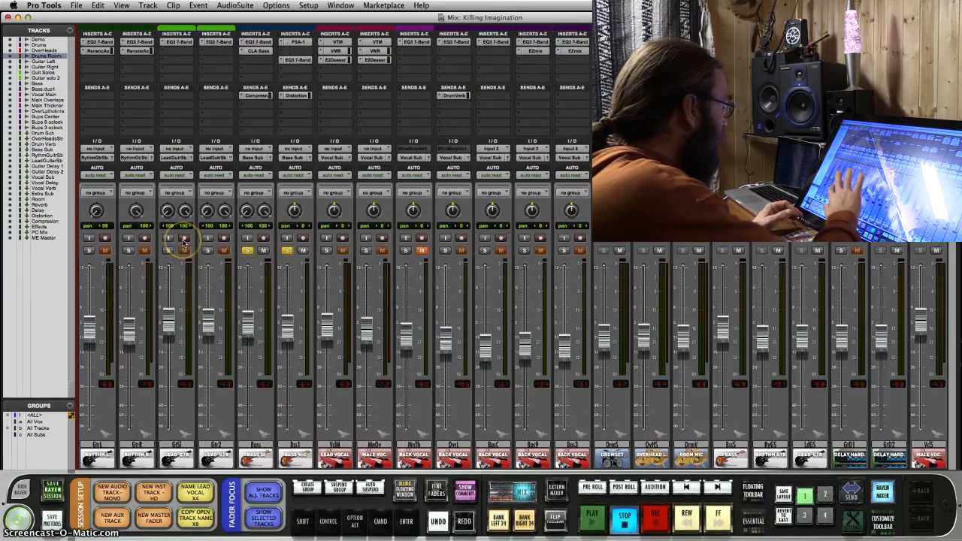
# Solo the Guitar Left and Guitar Right tracks along with the drums and bass, and start playback
pyautogui.hscroll(-1, 331, 391)
pyautogui.hscroll(-2, 193, 395)
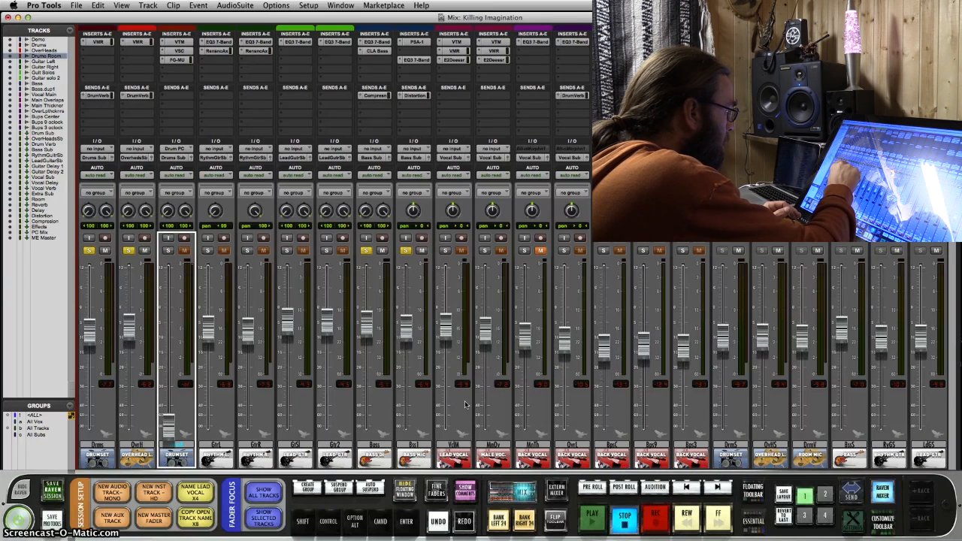
pyautogui.click(209, 250)
pyautogui.click(248, 250)
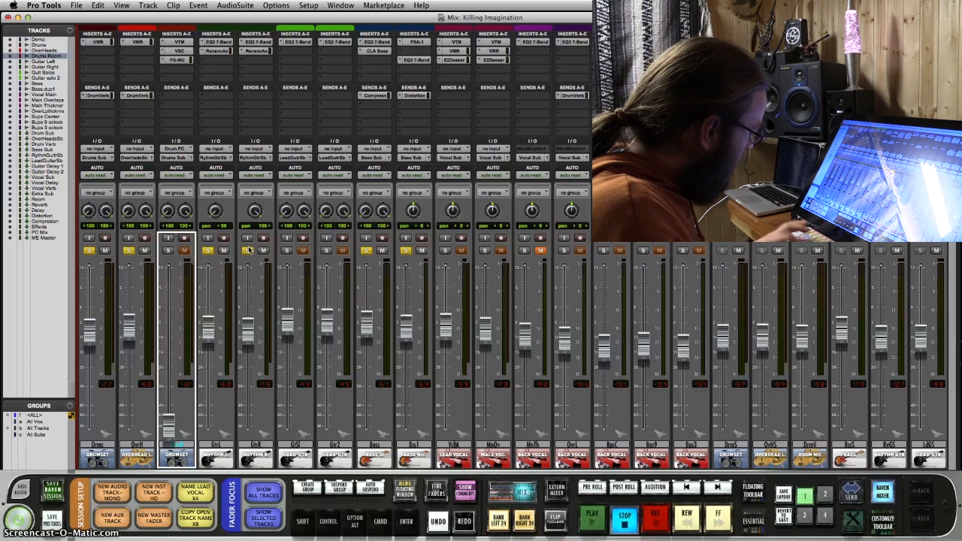
pyautogui.press('space')
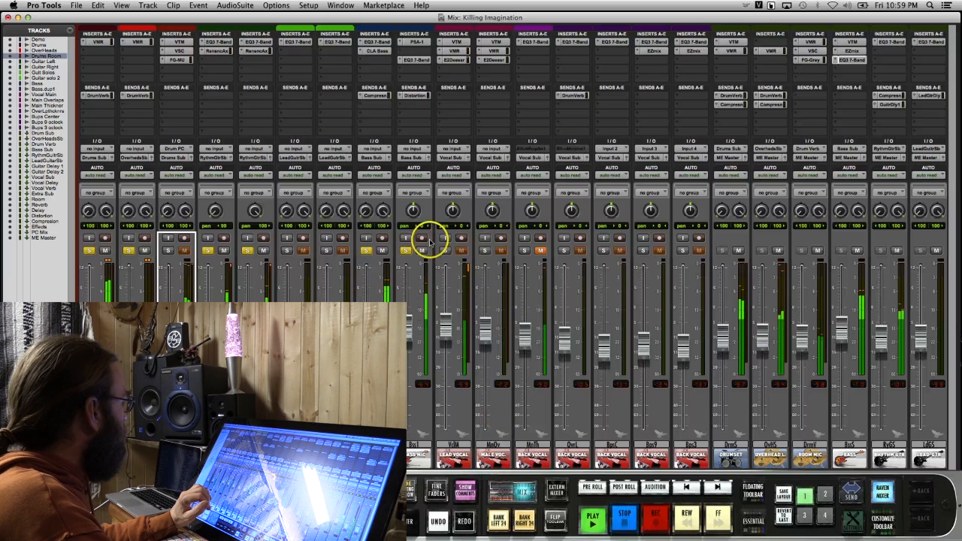
# Lower the Renaissance Axx thresholds on the Guitar Left and Guitar Right tracks to about -6.1 and -7.5
pyautogui.click(217, 50)
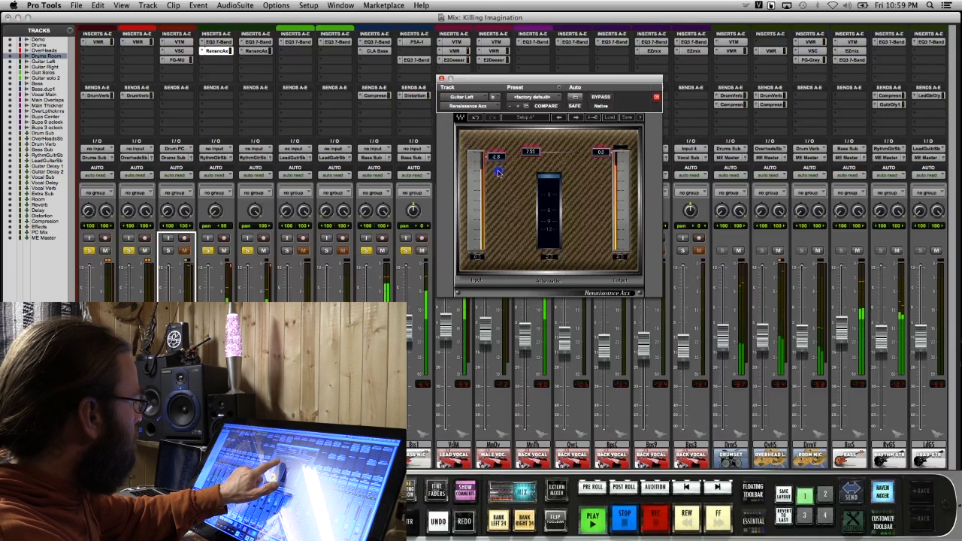
pyautogui.moveTo(497, 157)
pyautogui.mouseDown()
pyautogui.moveTo(497, 166)
pyautogui.moveTo(497, 155)
pyautogui.mouseUp()
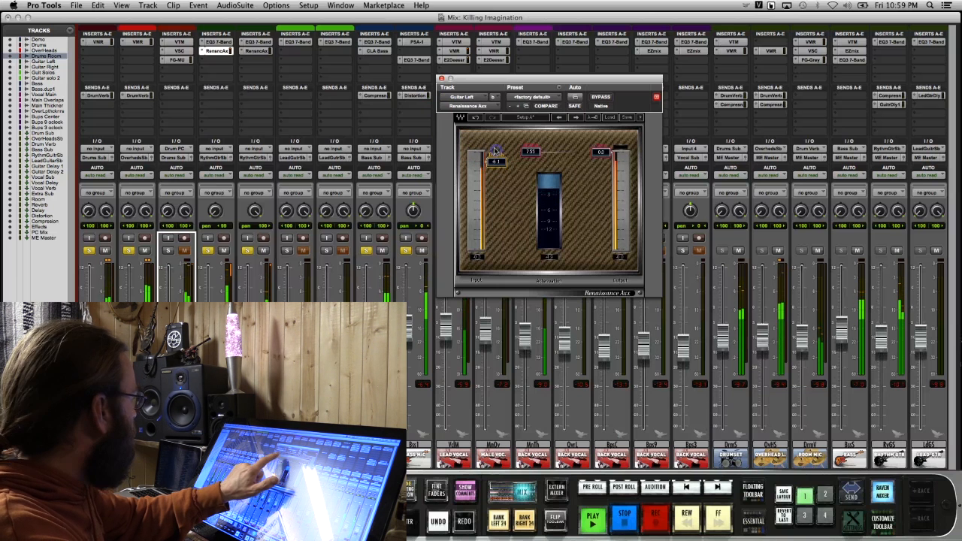
pyautogui.click(254, 52)
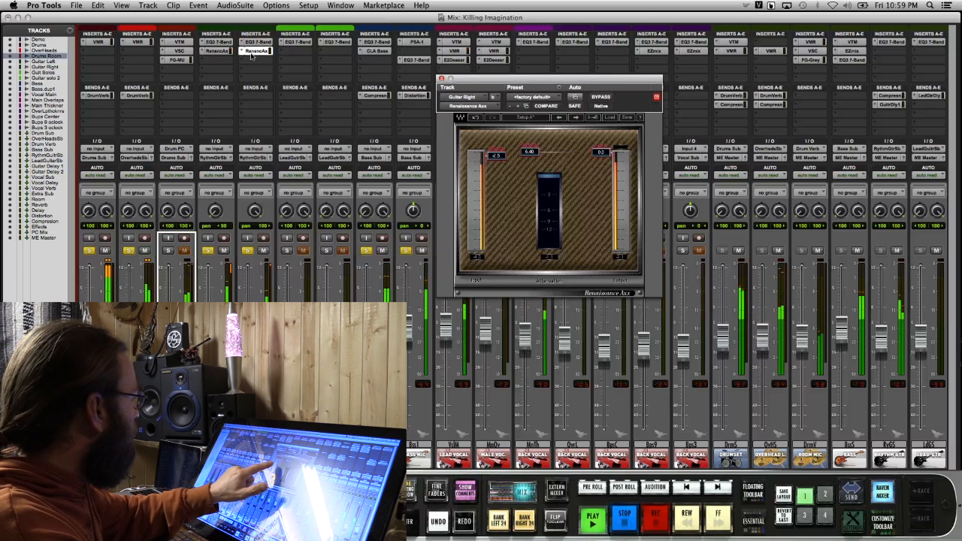
pyautogui.moveTo(497, 154); pyautogui.dragTo(498, 164)
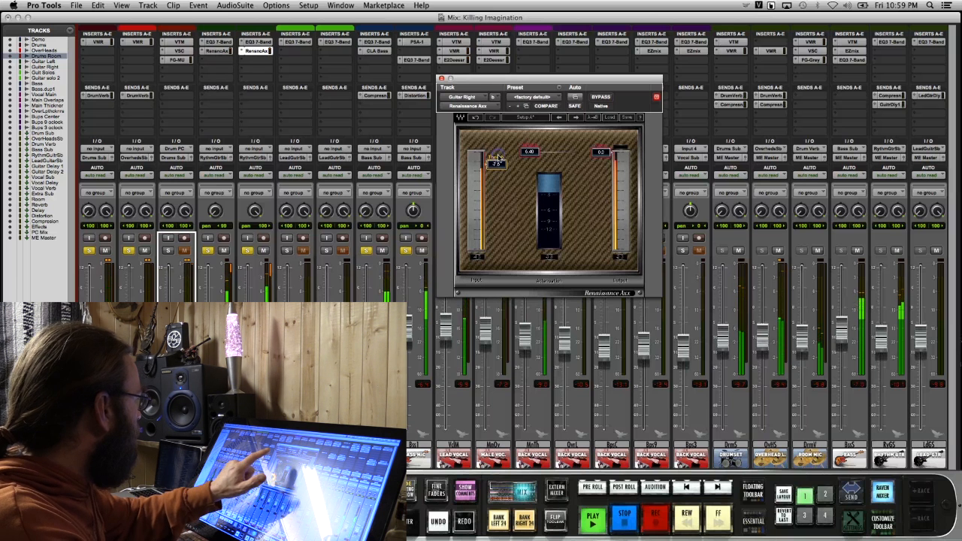
# On the Guitar Right EQ, boost MF 1.5 dB at 2.12 kHz, cut HMF 1.1 dB at 6.45 kHz and notch LMF about 3 dB at 148.5 Hz
pyautogui.click(257, 42)
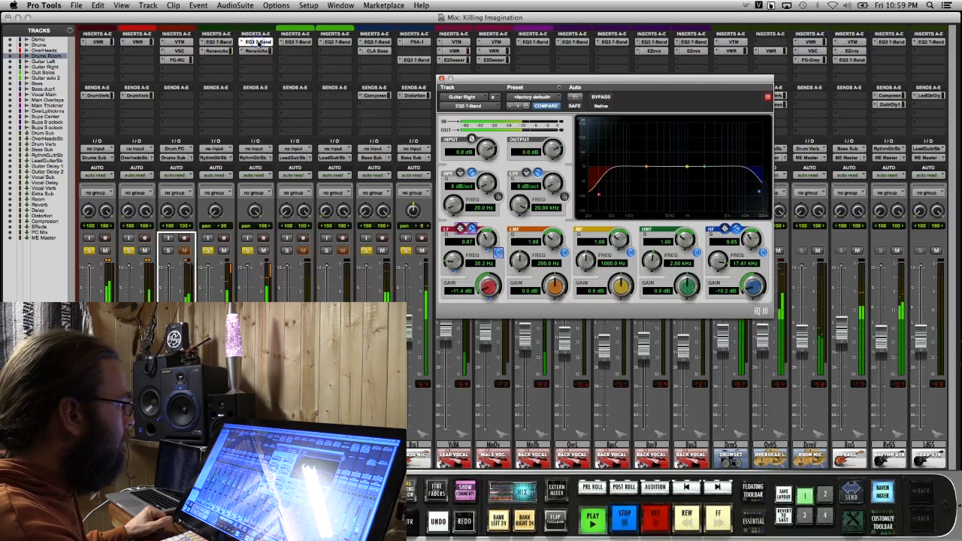
pyautogui.moveTo(680, 168); pyautogui.dragTo(706, 163)
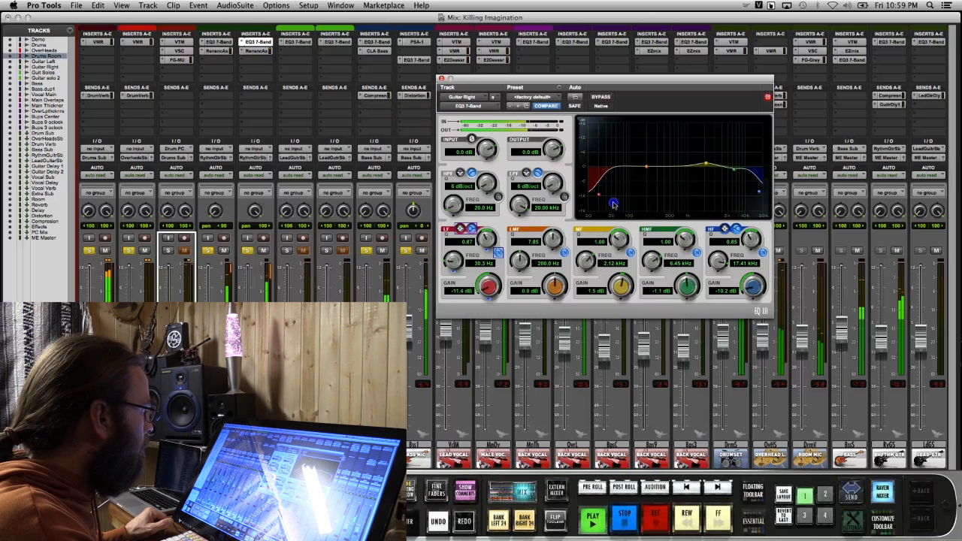
pyautogui.moveTo(637, 167); pyautogui.dragTo(637, 129)
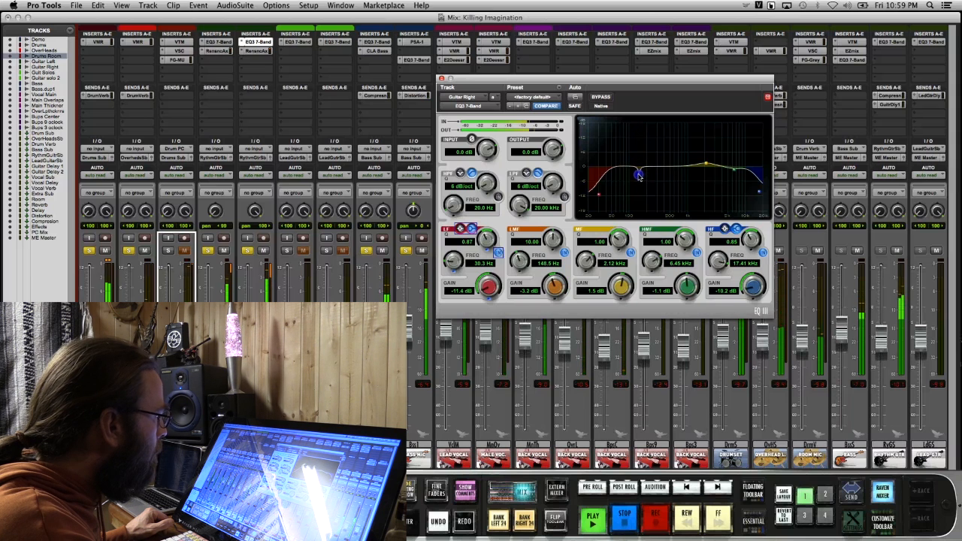
# On the Guitar Left EQ, boost MF 1.5 dB at 1.43 kHz and cut HMF 0.5 dB at 7.27 kHz
pyautogui.click(217, 41)
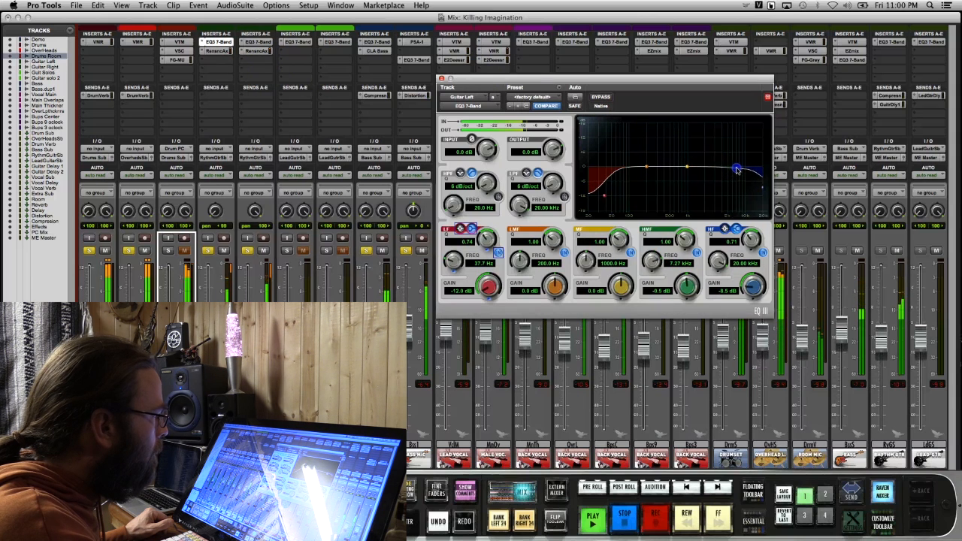
pyautogui.moveTo(686, 168)
pyautogui.mouseDown()
pyautogui.moveTo(678, 152)
pyautogui.moveTo(694, 158)
pyautogui.mouseUp()
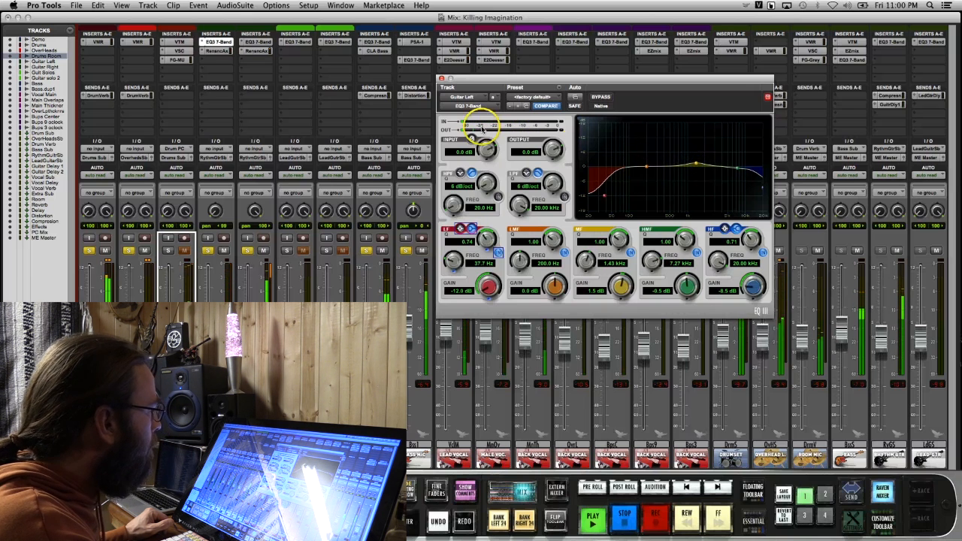
pyautogui.click(442, 78)
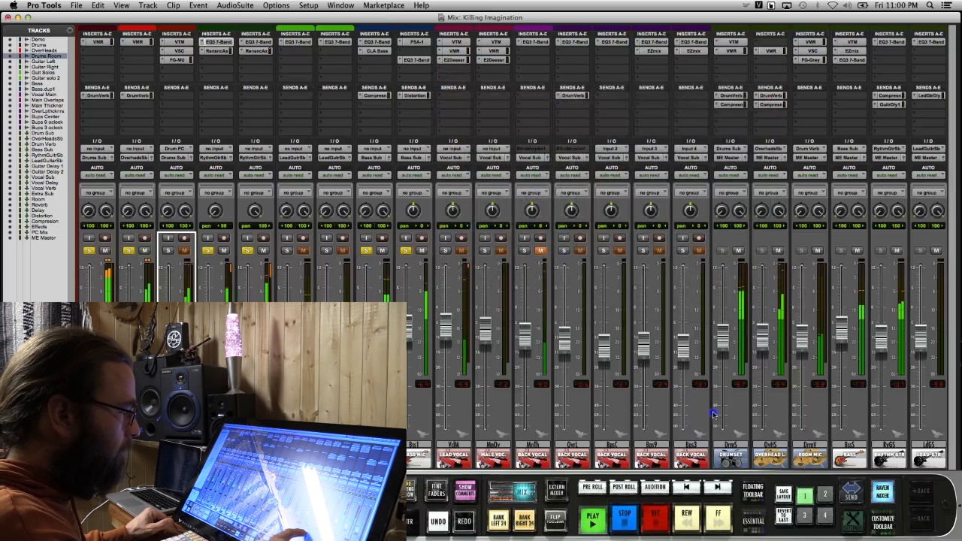
# Check the Rythm Guitar Sub's EQ and insert the stereo Virtual Tape Machines plug-in after it
pyautogui.hscroll(1, 714, 412)
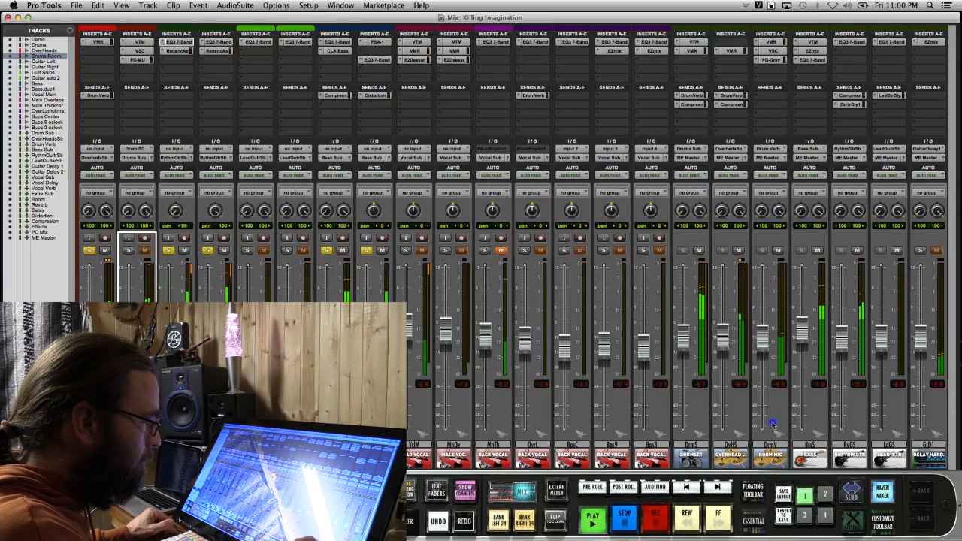
pyautogui.hscroll(2, 724, 419)
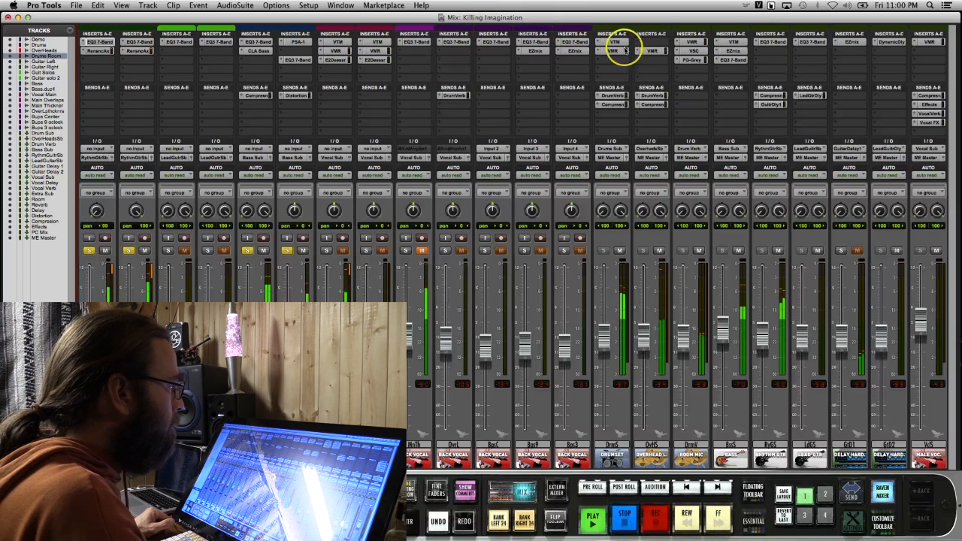
pyautogui.click(773, 42)
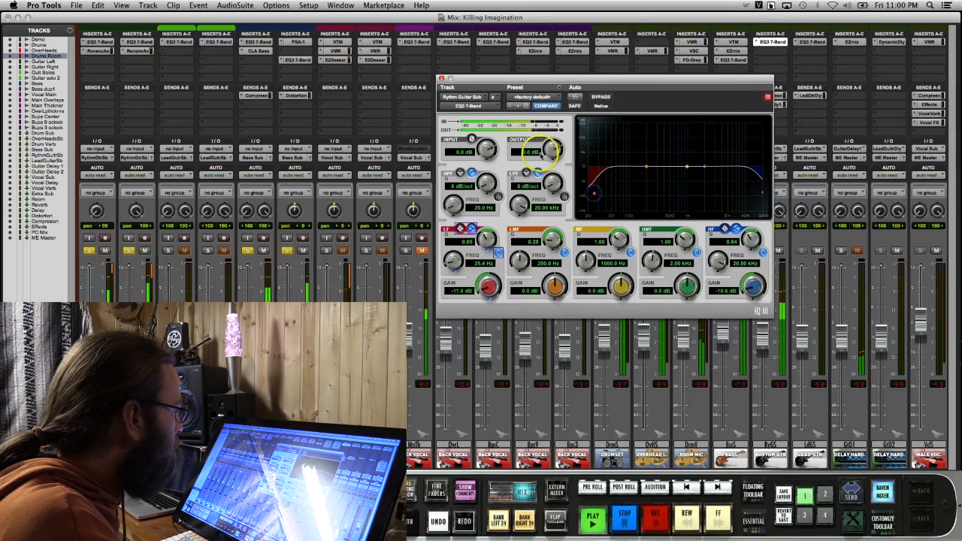
pyautogui.click(442, 78)
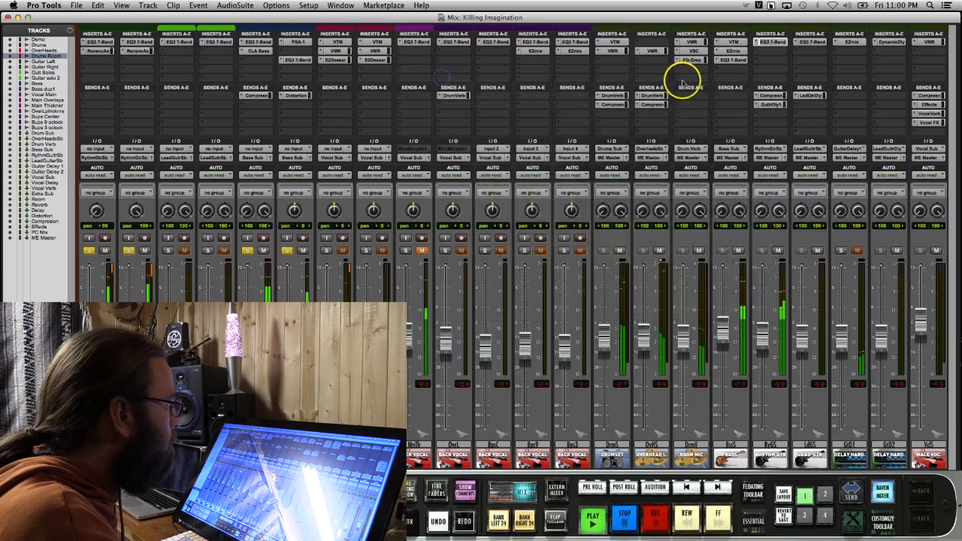
pyautogui.click(756, 43)
pyautogui.moveTo(790, 96)
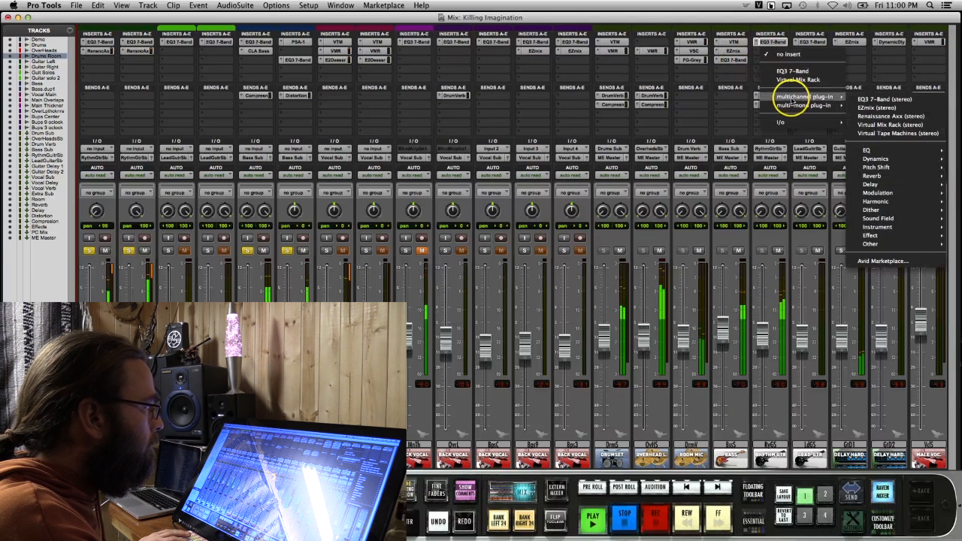
pyautogui.moveTo(860, 201)
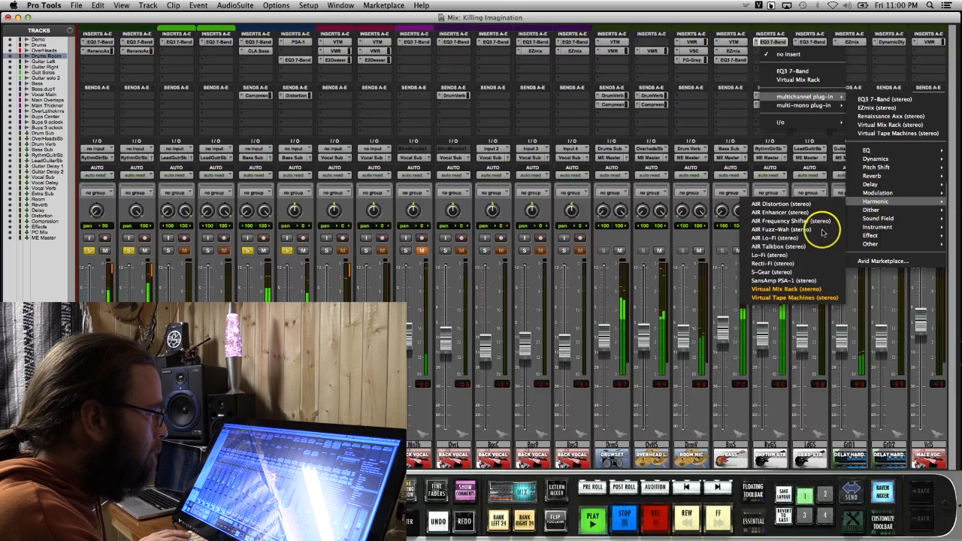
pyautogui.click(788, 297)
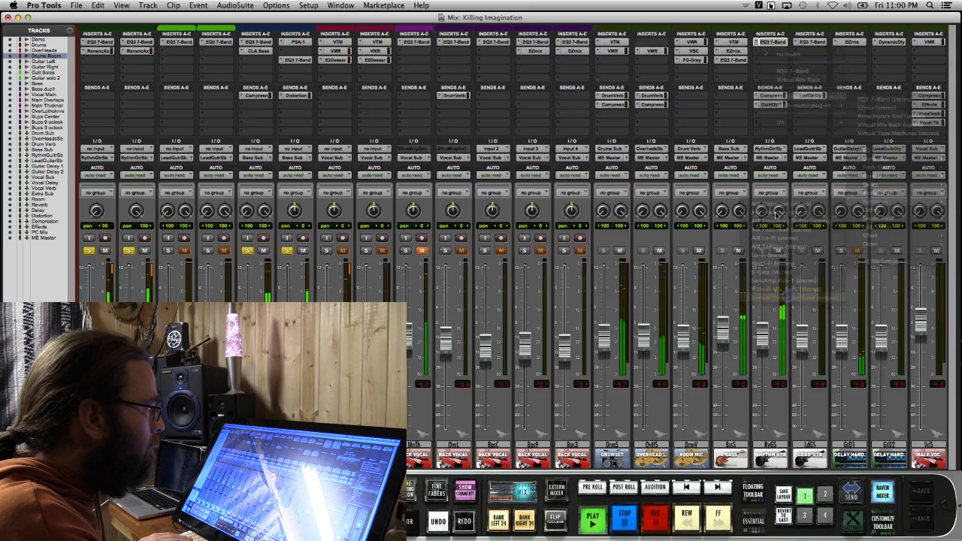
# Try the tape type and speed switches on the Virtual Tape Machines and raise its output about 0.8 dB with a matching input cut
pyautogui.click(908, 184)
pyautogui.click(906, 233)
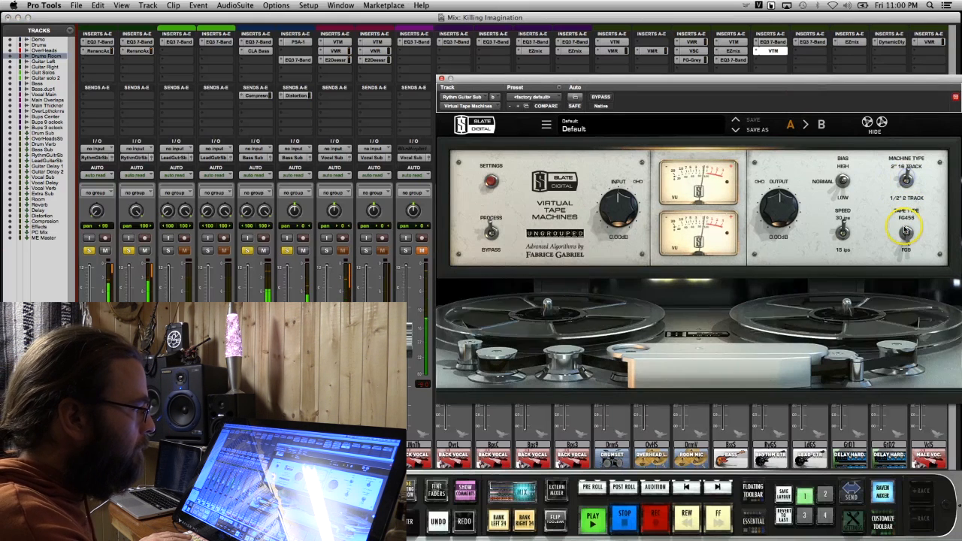
pyautogui.click(906, 234)
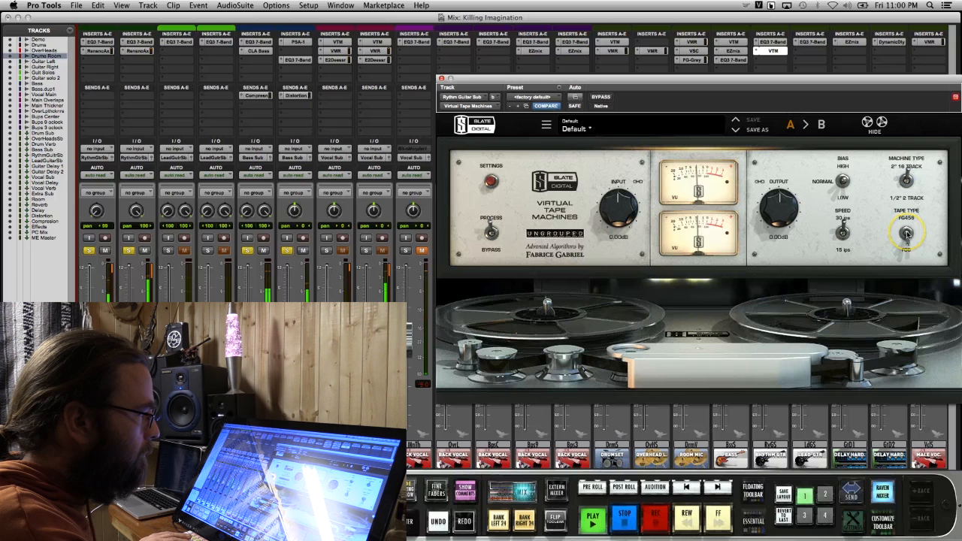
pyautogui.click(843, 234)
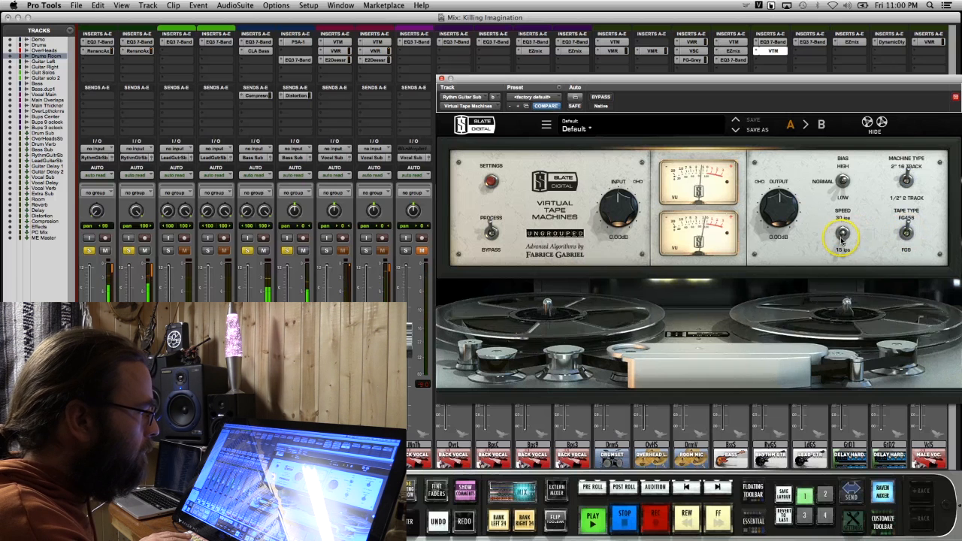
pyautogui.click(910, 230)
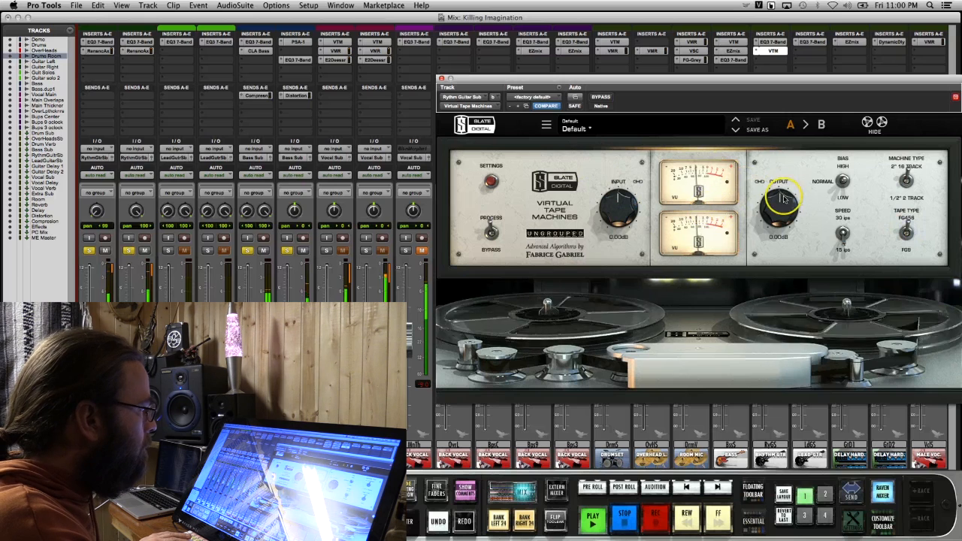
pyautogui.moveTo(777, 209); pyautogui.dragTo(782, 197)
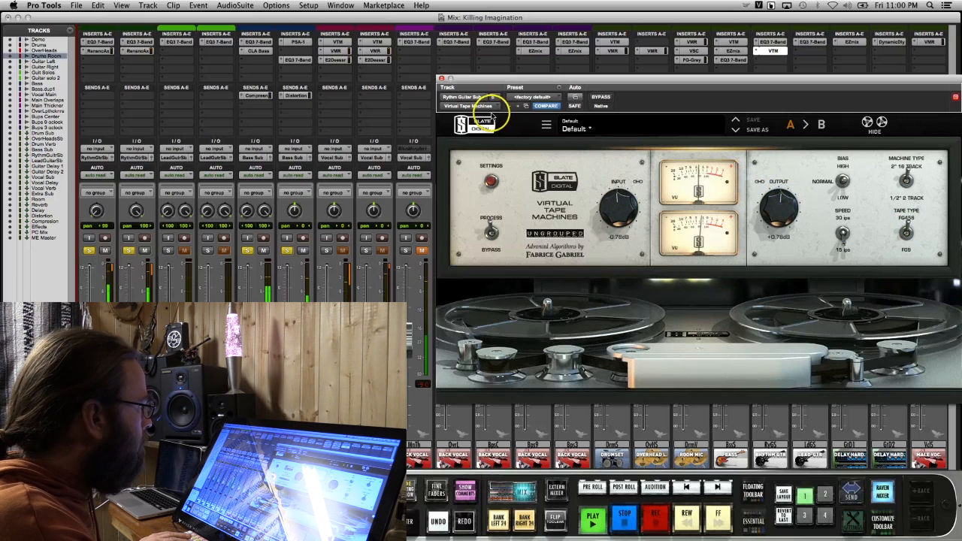
pyautogui.click(442, 79)
# Insert the stereo PuigChild 670 compressor after the tape plug-in on the Rythm Guitar Sub
pyautogui.click(735, 51)
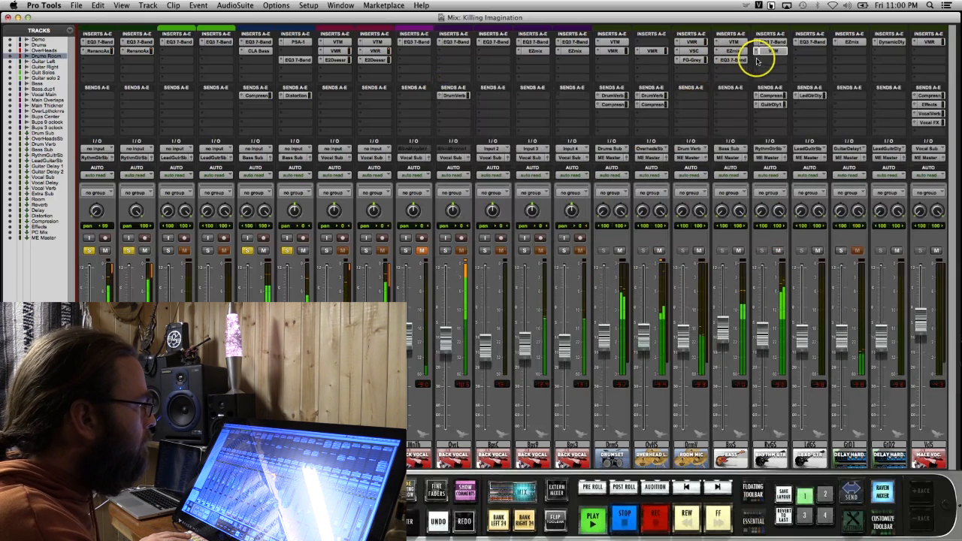
pyautogui.click(761, 59)
pyautogui.moveTo(803, 106)
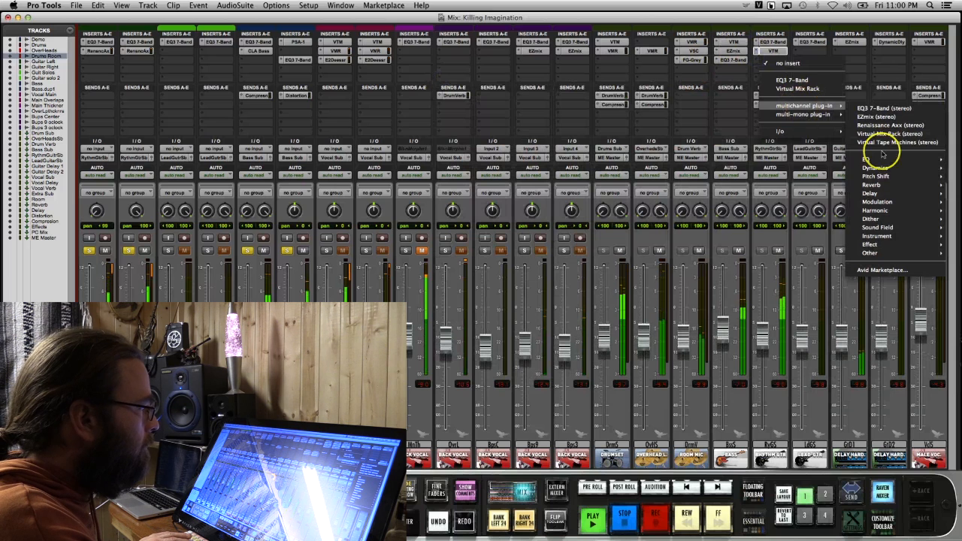
pyautogui.moveTo(892, 169)
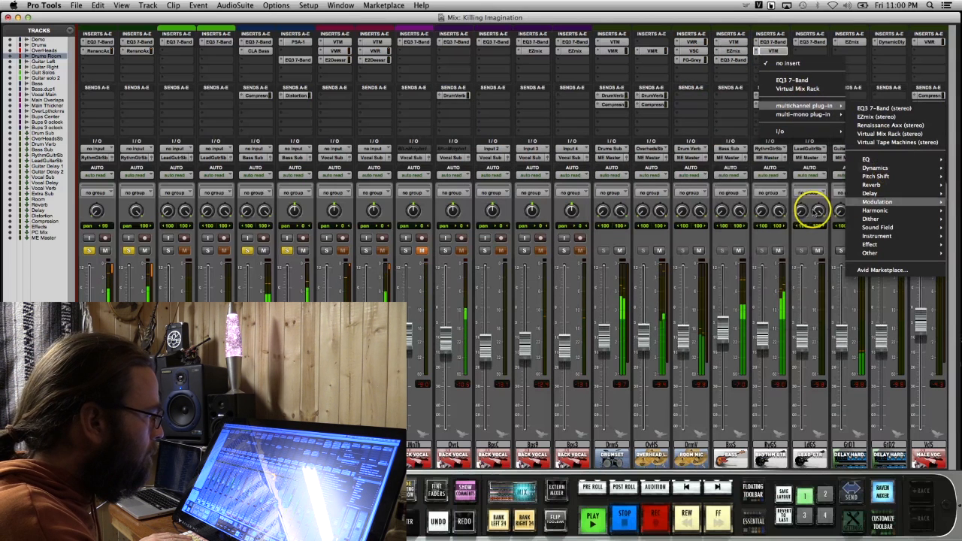
pyautogui.moveTo(875, 203)
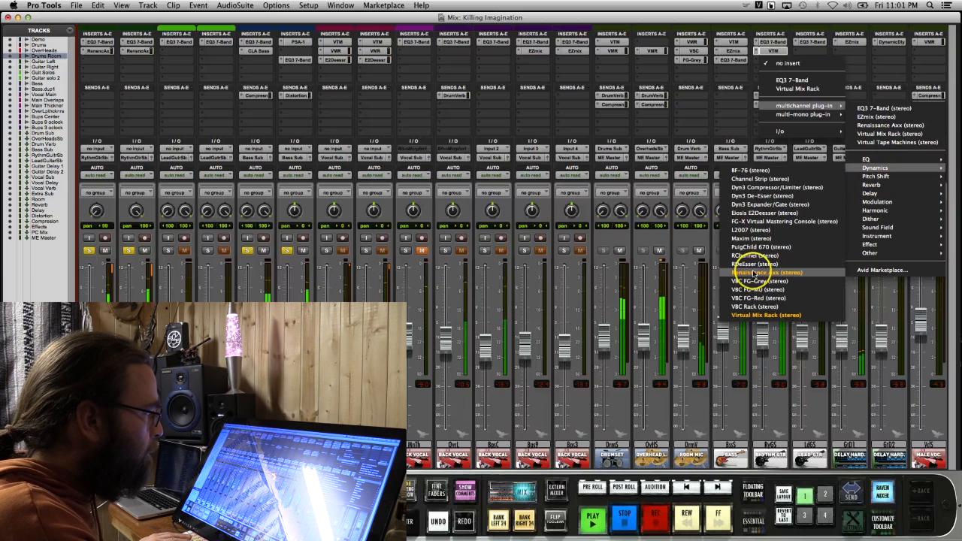
pyautogui.click(760, 247)
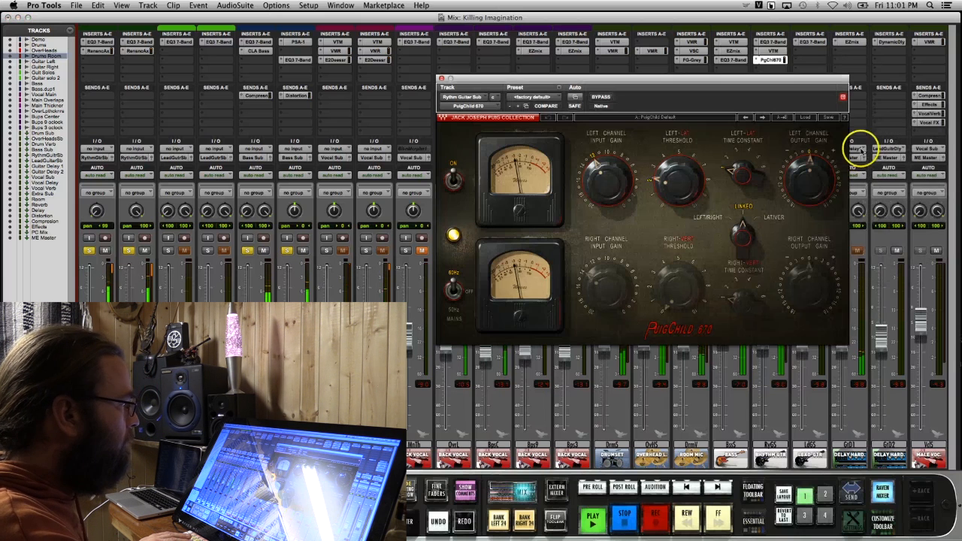
# Load the Rock Gtr factory preset in the PuigChild 670 and adjust its left channel output gain
pyautogui.click(805, 117)
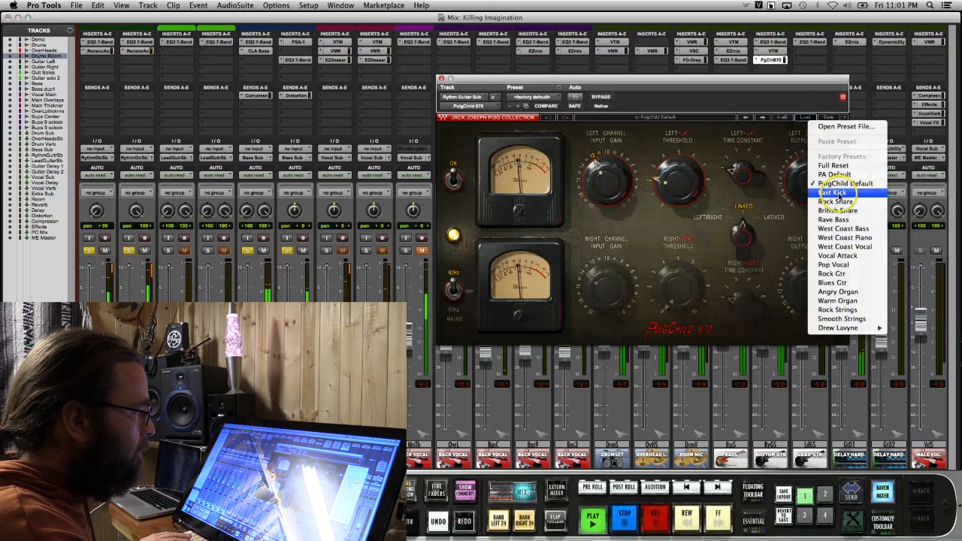
pyautogui.click(836, 273)
pyautogui.moveTo(814, 183); pyautogui.dragTo(816, 185)
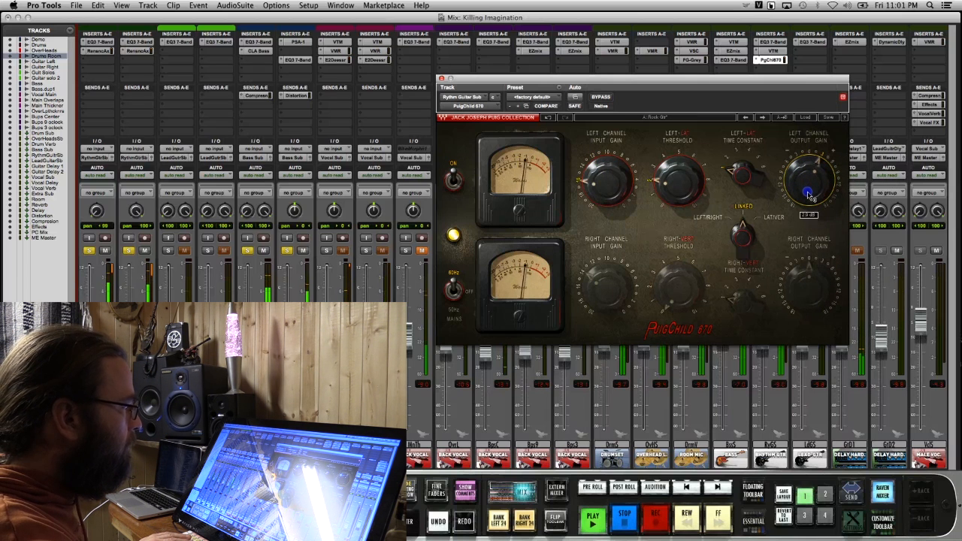
pyautogui.click(442, 78)
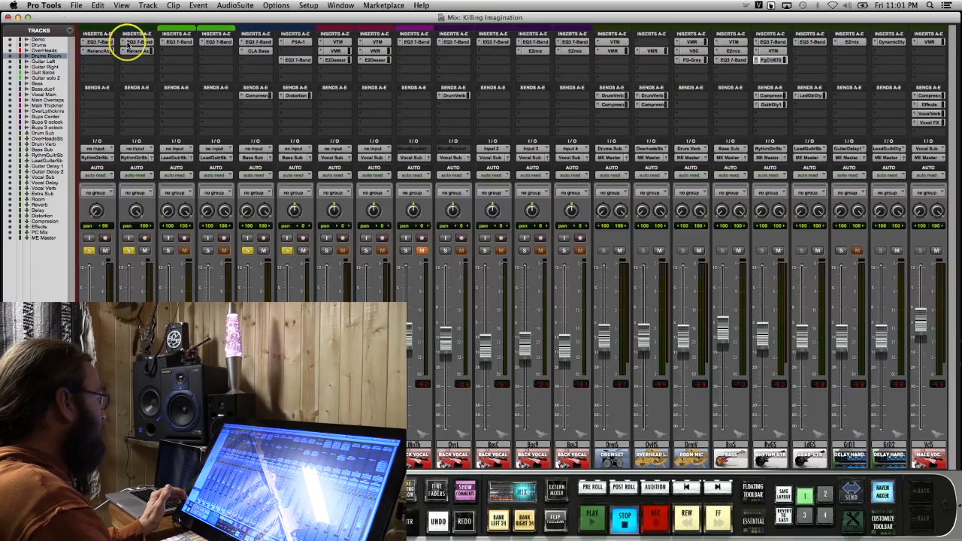
# Review the EQ3 7-Band settings on the Guitar Right track
pyautogui.click(139, 42)
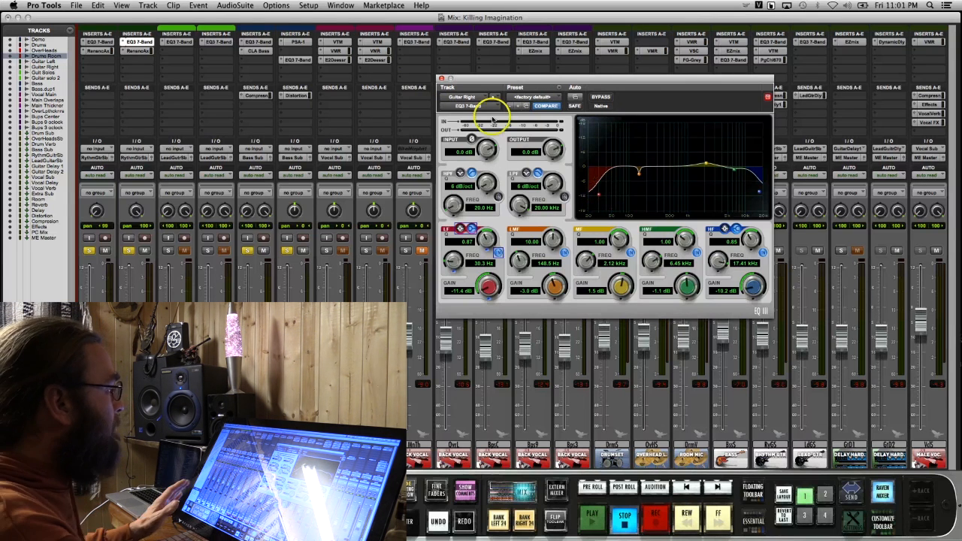
pyautogui.click(441, 78)
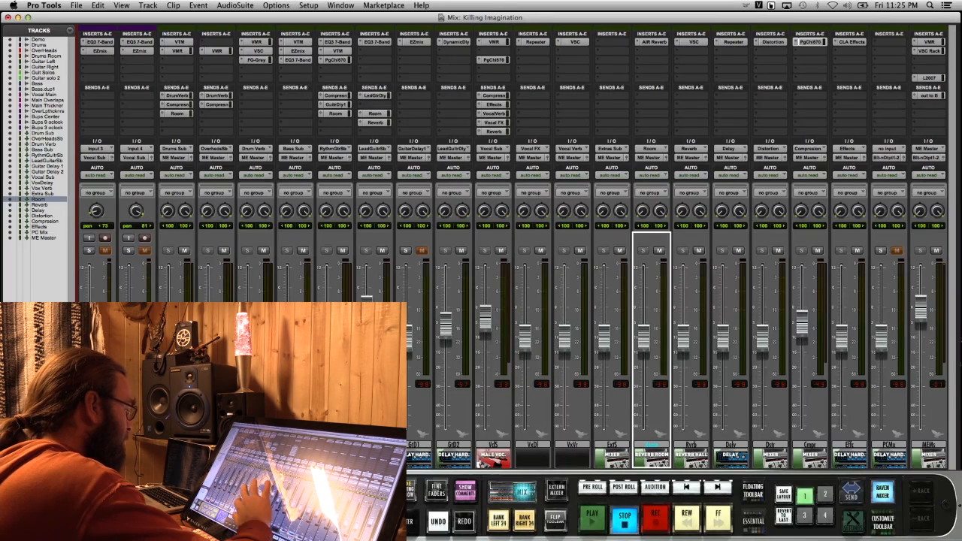
# Inspect the Compression and Effects send levels on the Vocal Sub
pyautogui.hscroll(-3, 644, 409)
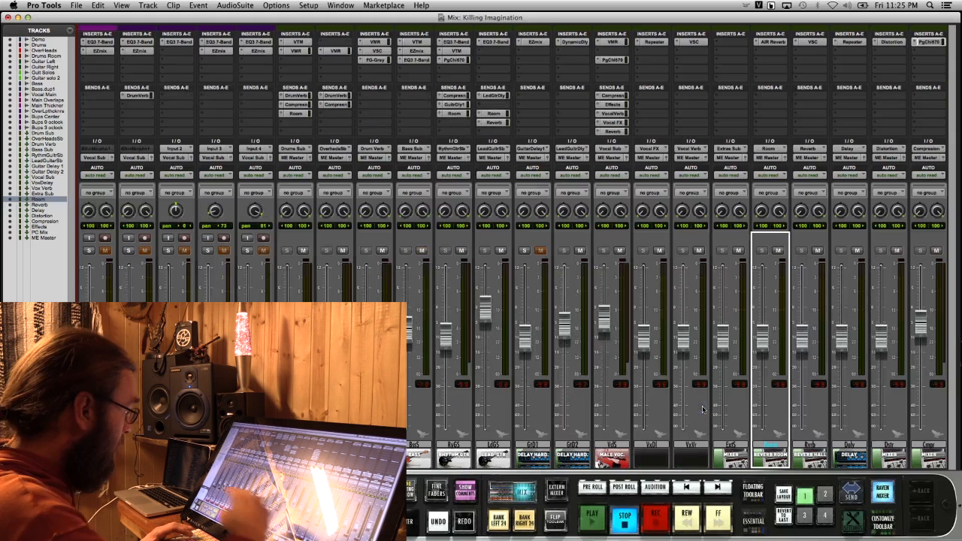
pyautogui.hscroll(-2, 511, 404)
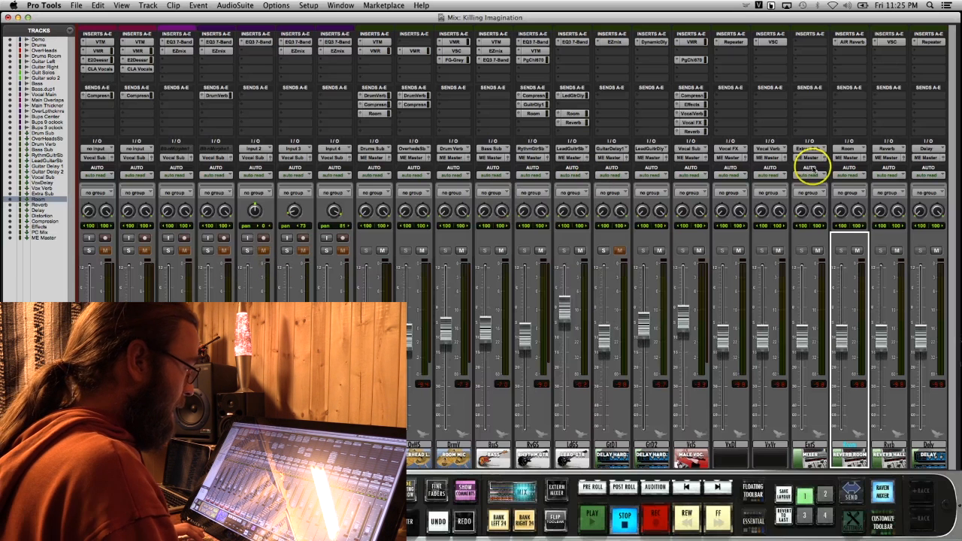
pyautogui.click(689, 95)
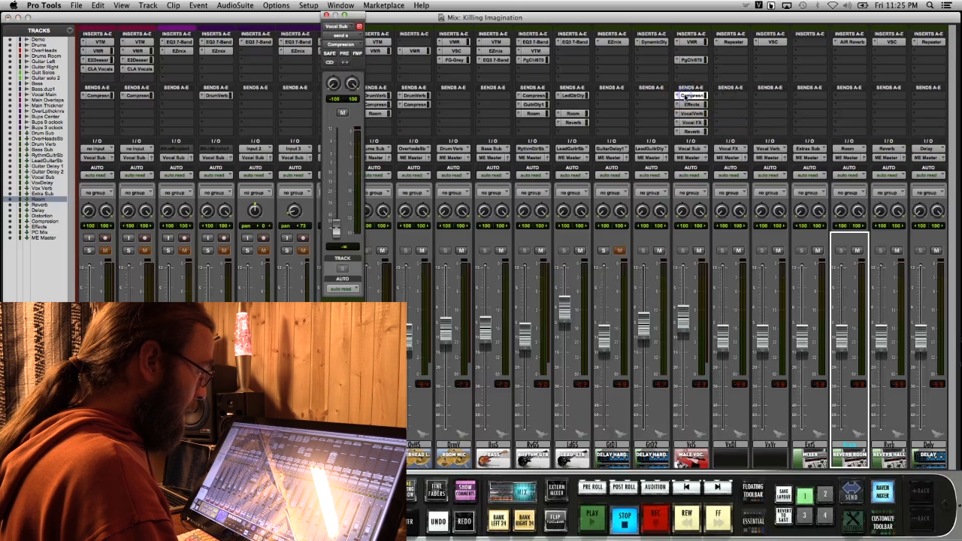
pyautogui.click(690, 104)
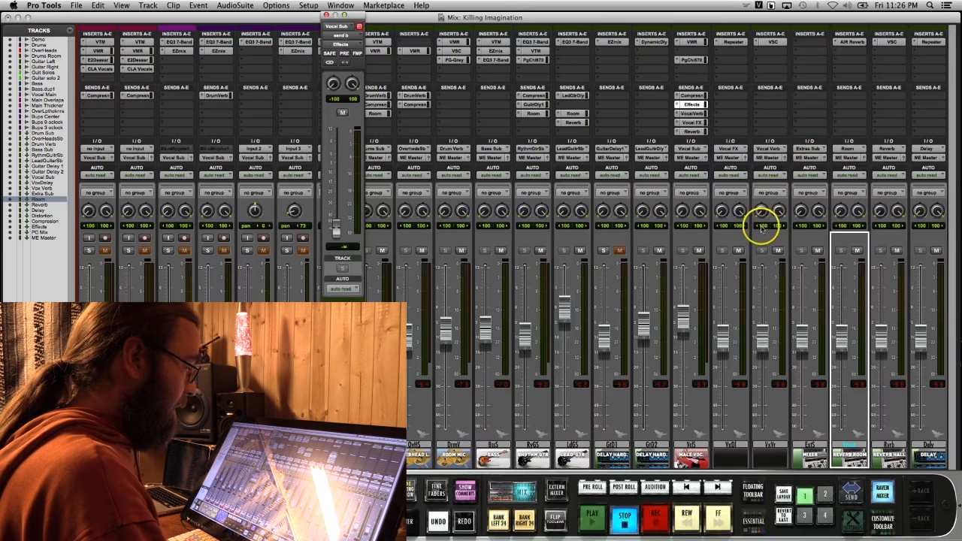
# Review the CLA Effects plug-in on the Effects track and close the open plug-in and send windows
pyautogui.hscroll(1, 541, 382)
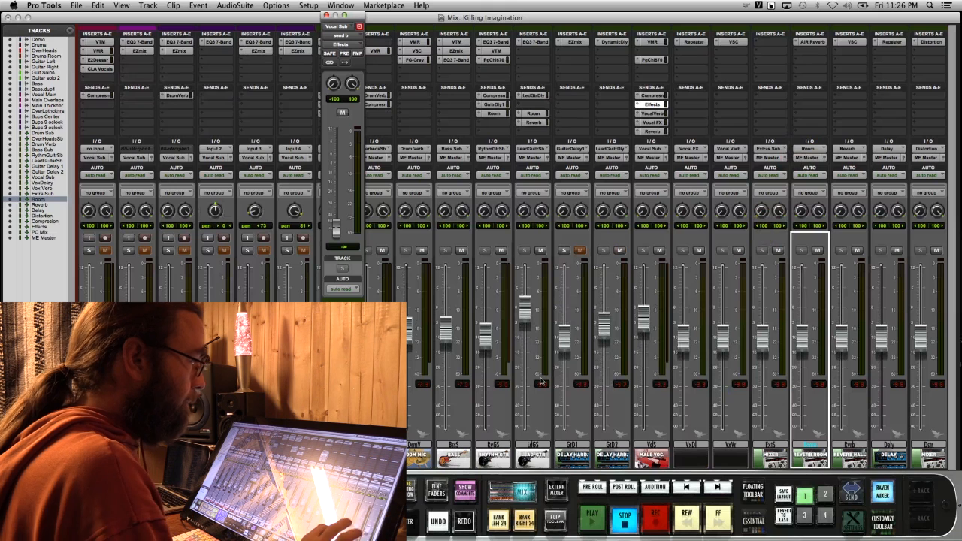
pyautogui.hscroll(1, 714, 403)
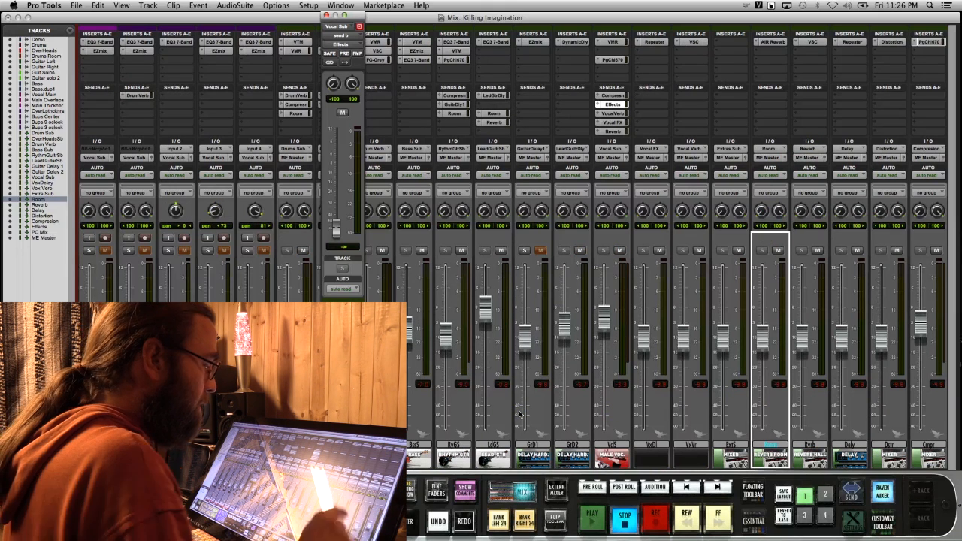
pyautogui.hscroll(2, 628, 412)
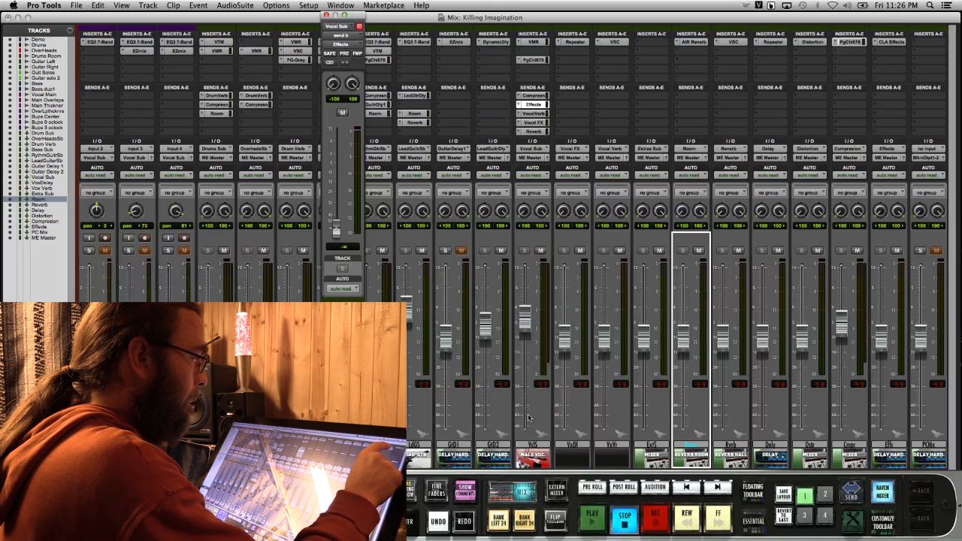
pyautogui.click(889, 41)
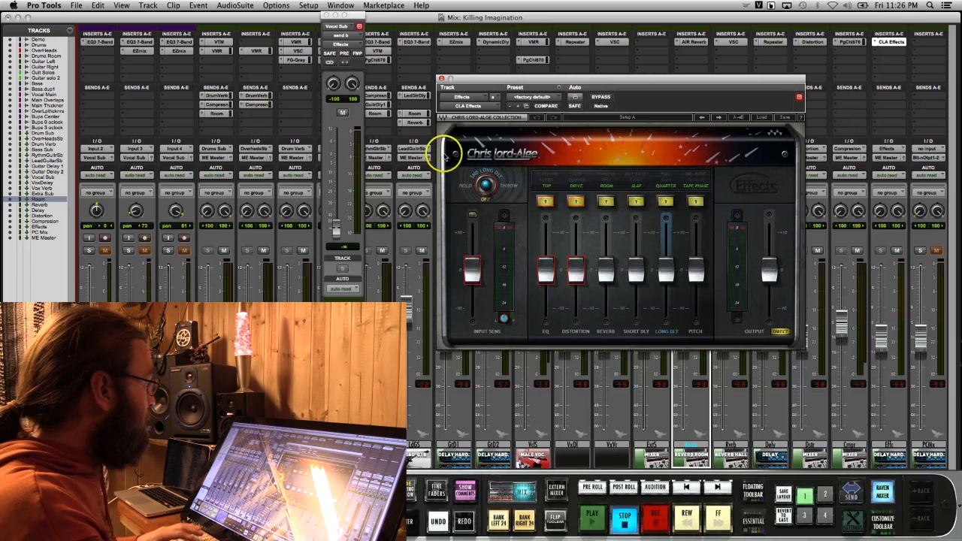
pyautogui.click(442, 78)
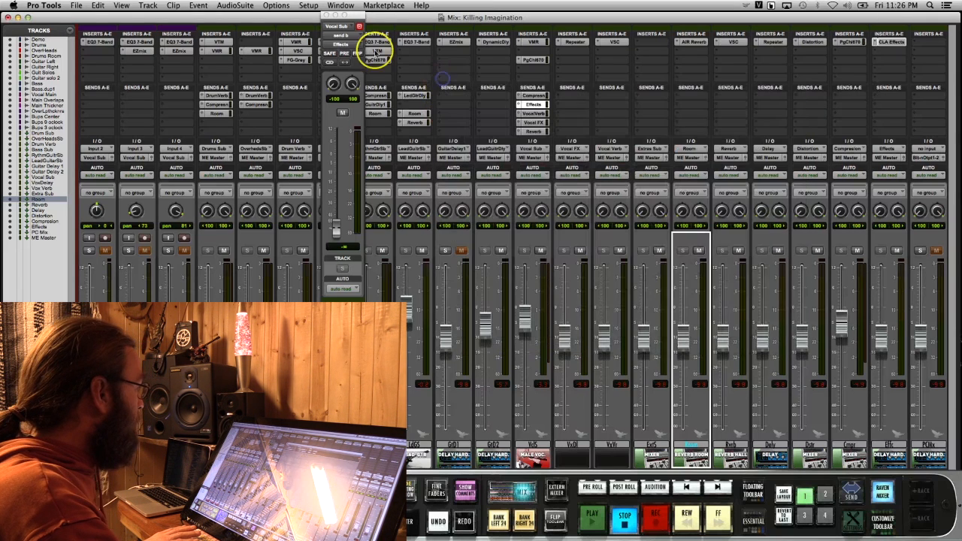
pyautogui.click(325, 15)
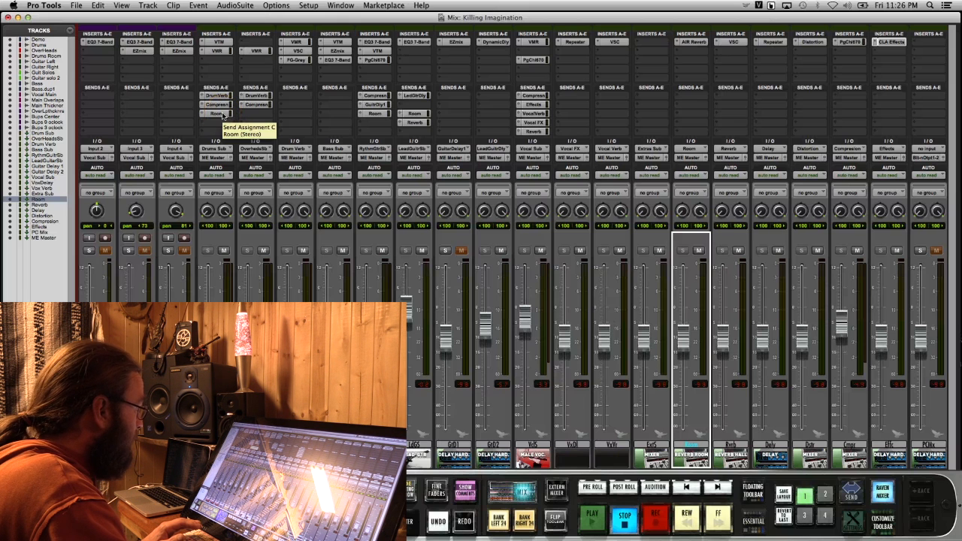
# Inspect the Vocal Verb, Vocal FX and Reverb sends on the Vocal Sub
pyautogui.click(532, 114)
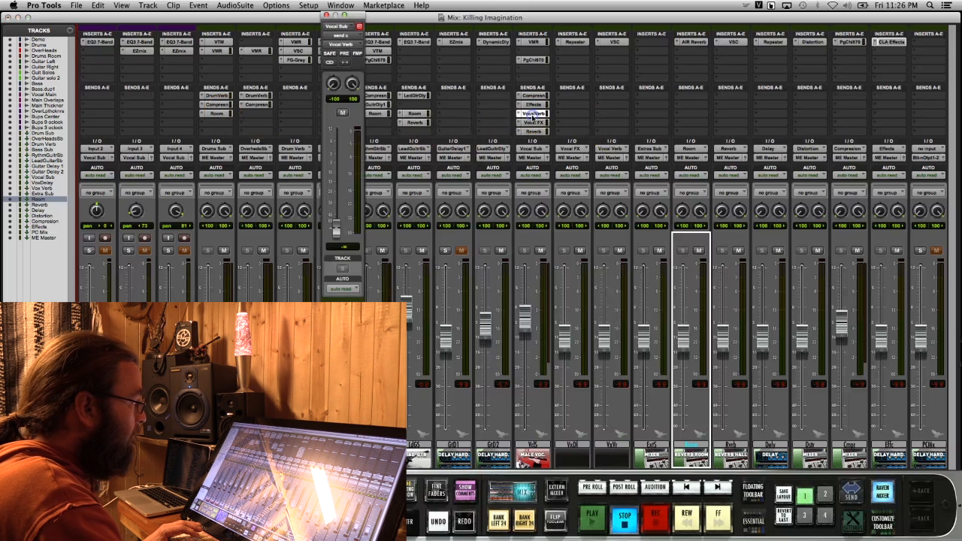
pyautogui.click(532, 123)
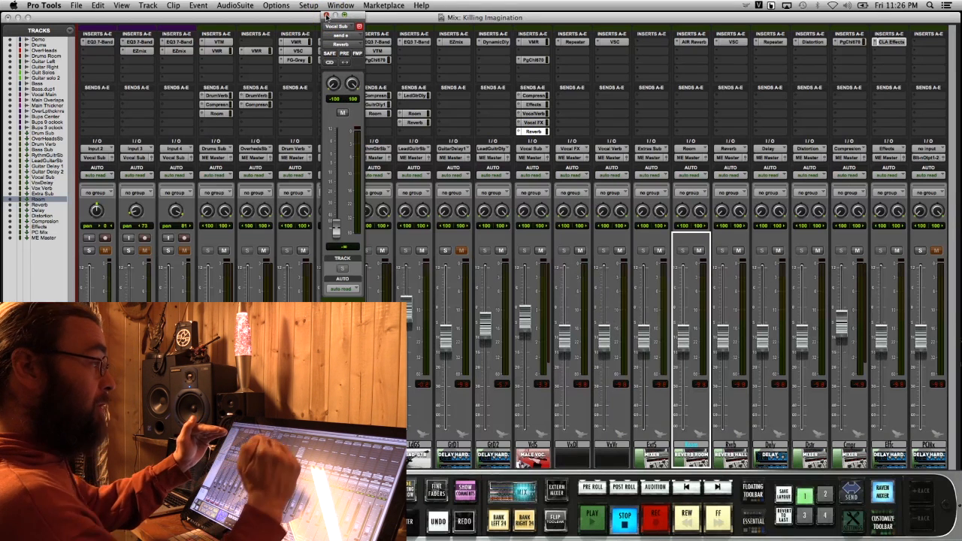
pyautogui.click(327, 15)
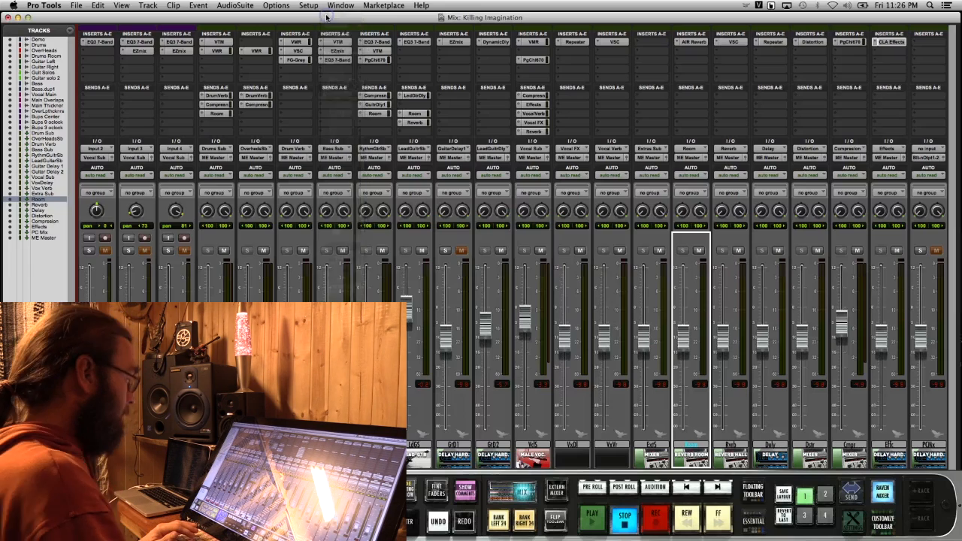
# Review the EZmix preset on the Bups 9 oclock track from the Edit window
pyautogui.press('super+=')
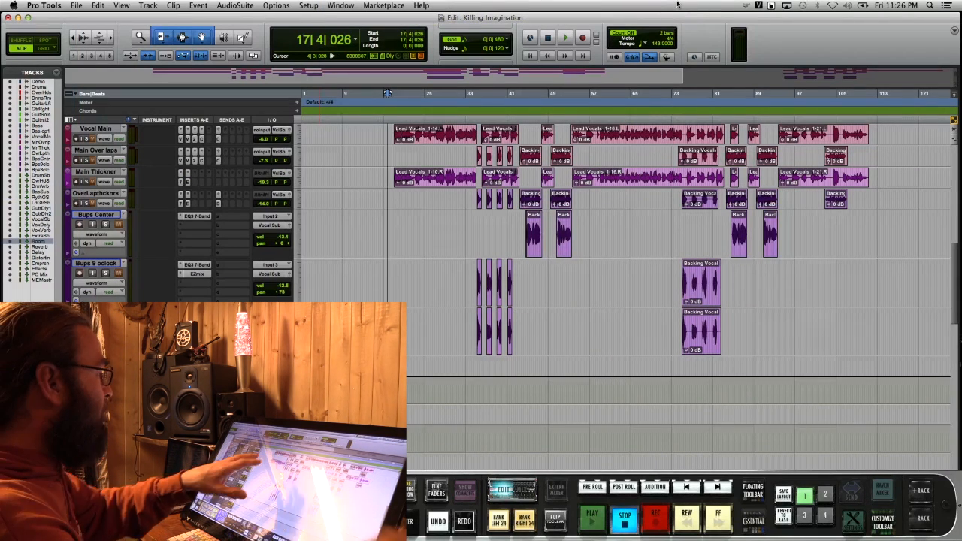
pyautogui.click(196, 274)
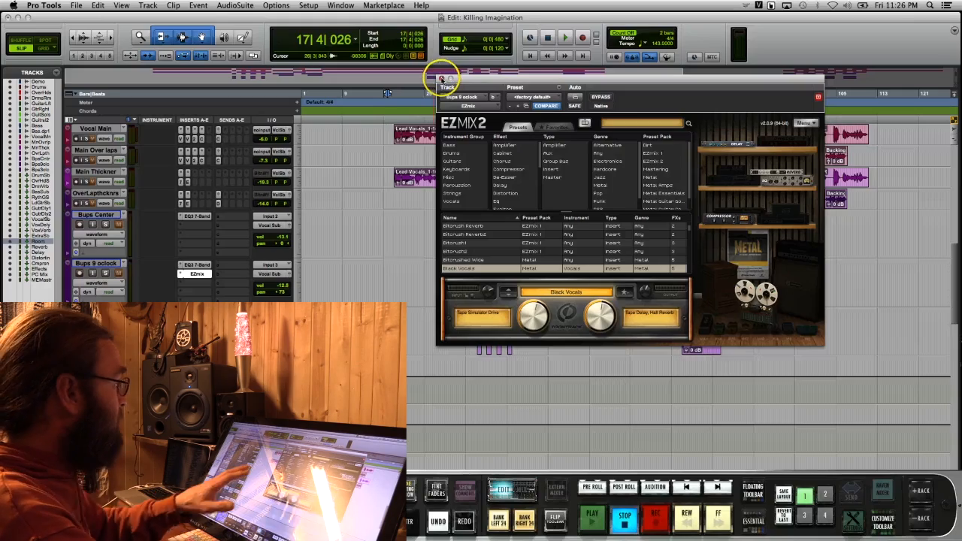
pyautogui.click(441, 78)
# Play the song from just before the first lead vocal and raise the Vocal Sub's Compression send to about -21.8 dB in the mixer
pyautogui.click(398, 109)
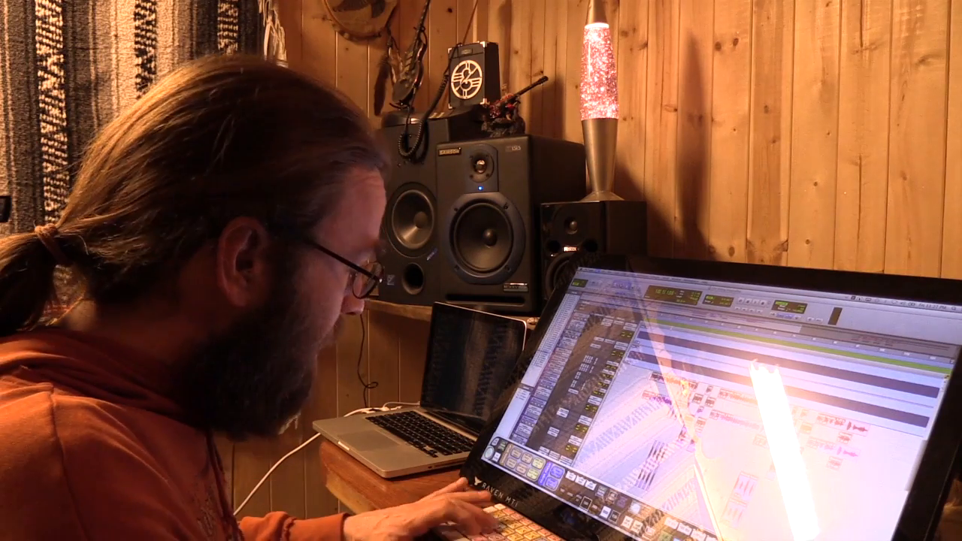
pyautogui.press('super+equal')
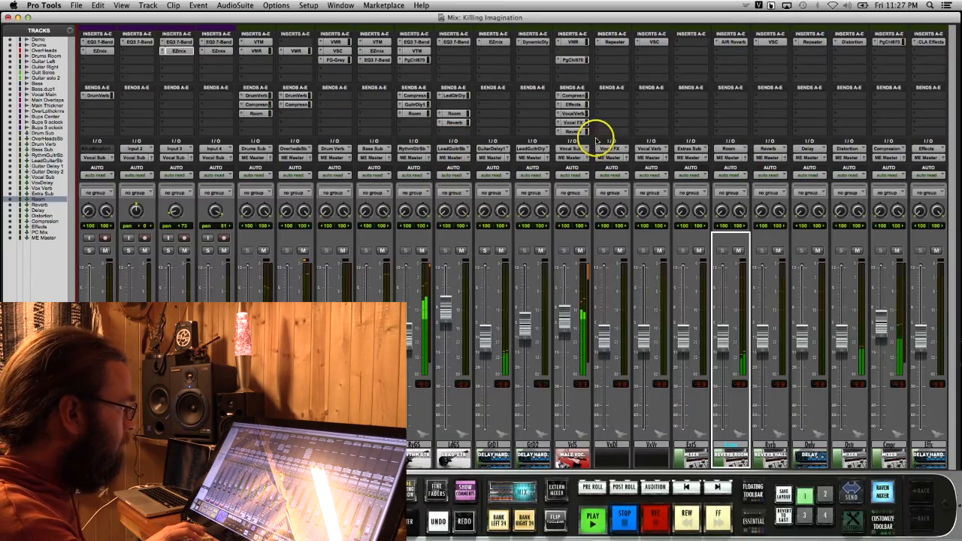
pyautogui.click(572, 97)
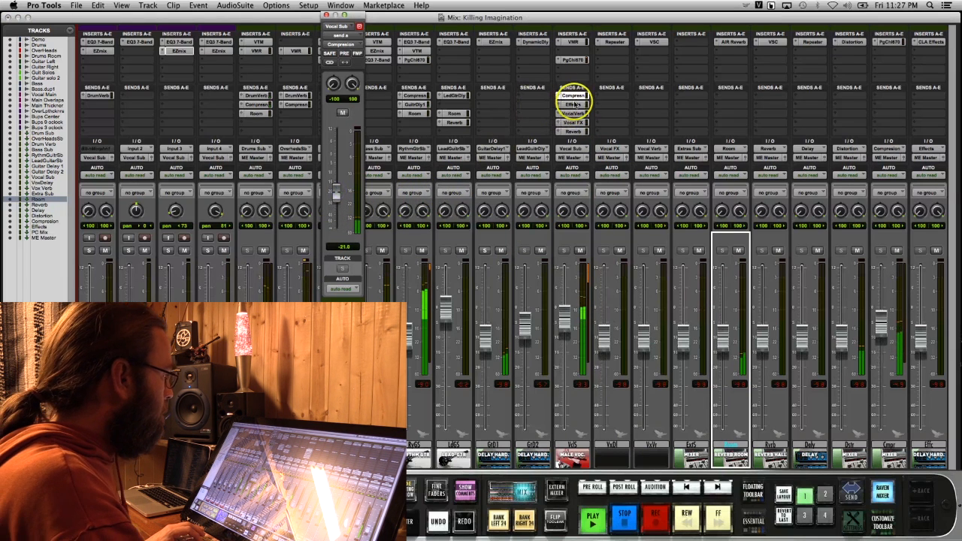
# Set the Vocal Sub's Effects send to about -28.8 dB and its Vocal Verb send to about -19.5 dB
pyautogui.click(573, 105)
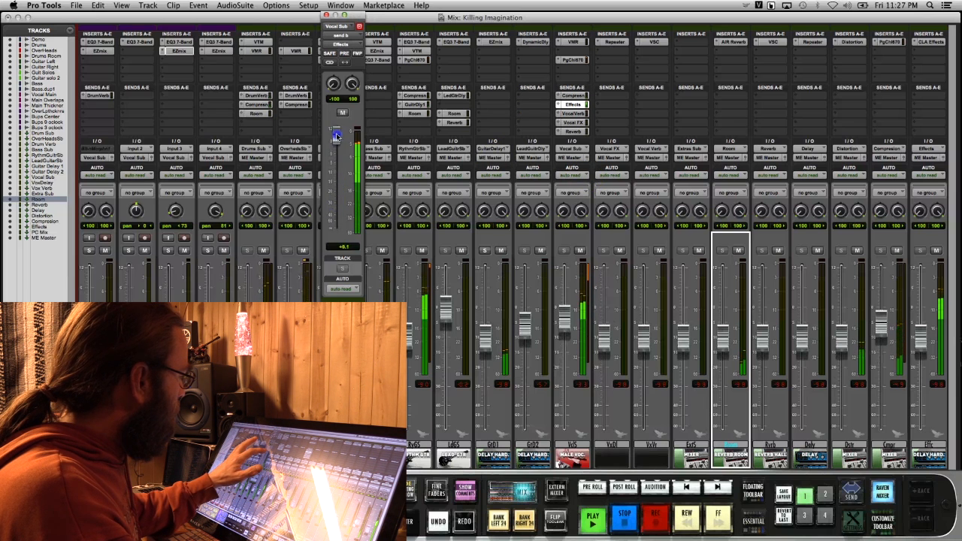
pyautogui.moveTo(336, 176); pyautogui.dragTo(336, 203)
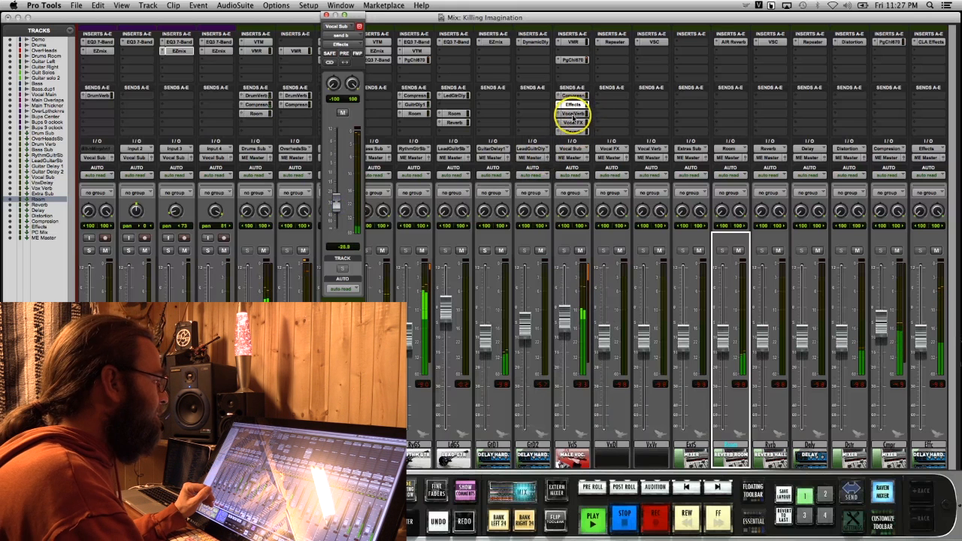
pyautogui.click(573, 114)
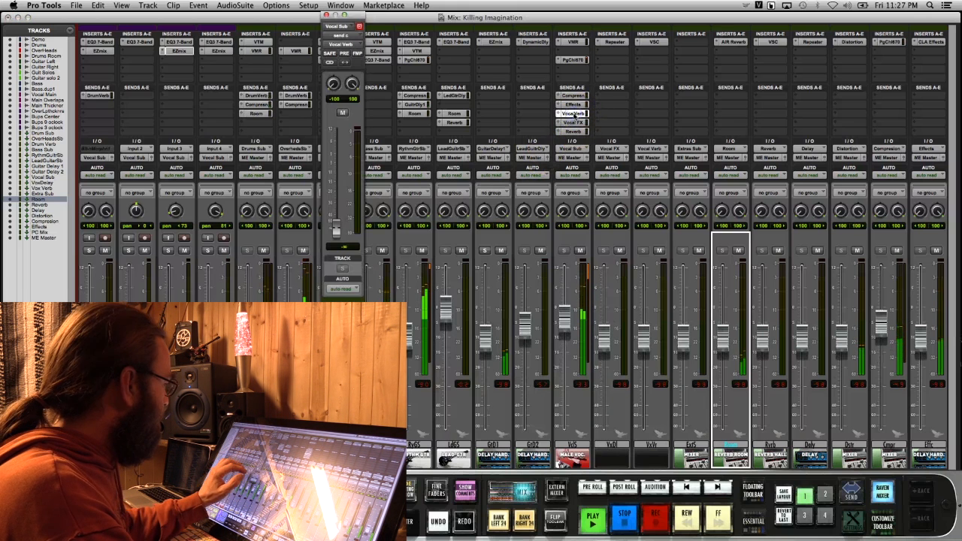
pyautogui.moveTo(336, 227); pyautogui.dragTo(336, 213)
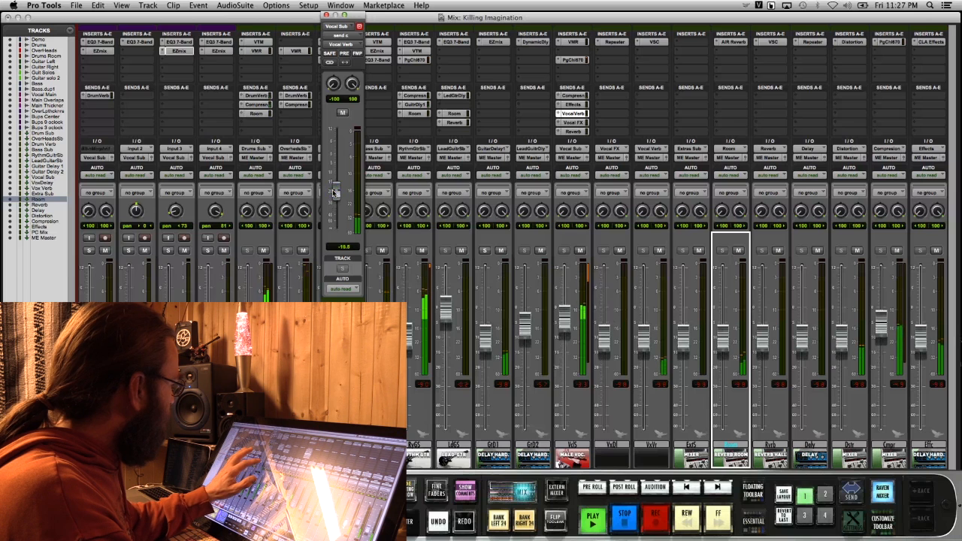
# Set the Vocal Sub's Vocal FX send to about -17.2 dB and its Reverb send to about -23.1 dB
pyautogui.click(572, 122)
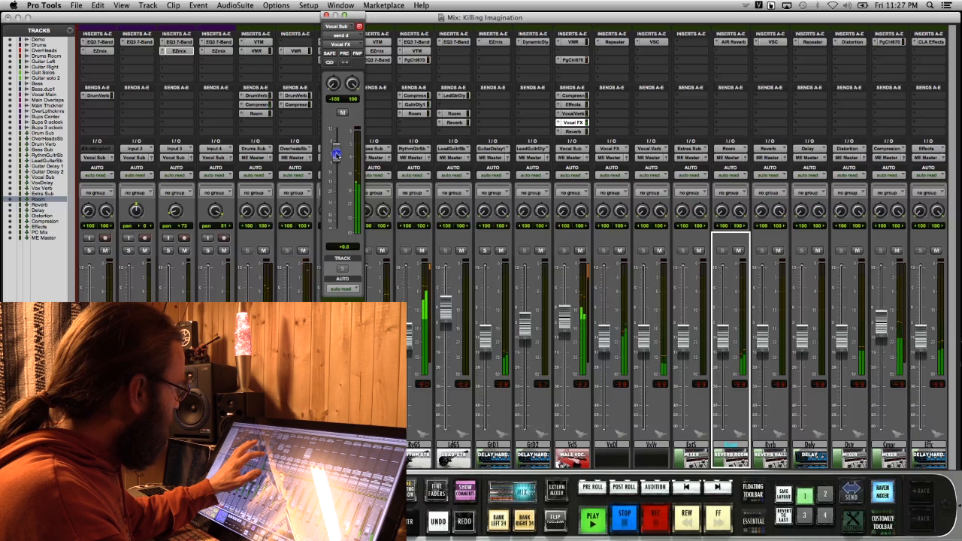
pyautogui.moveTo(336, 139); pyautogui.dragTo(337, 186)
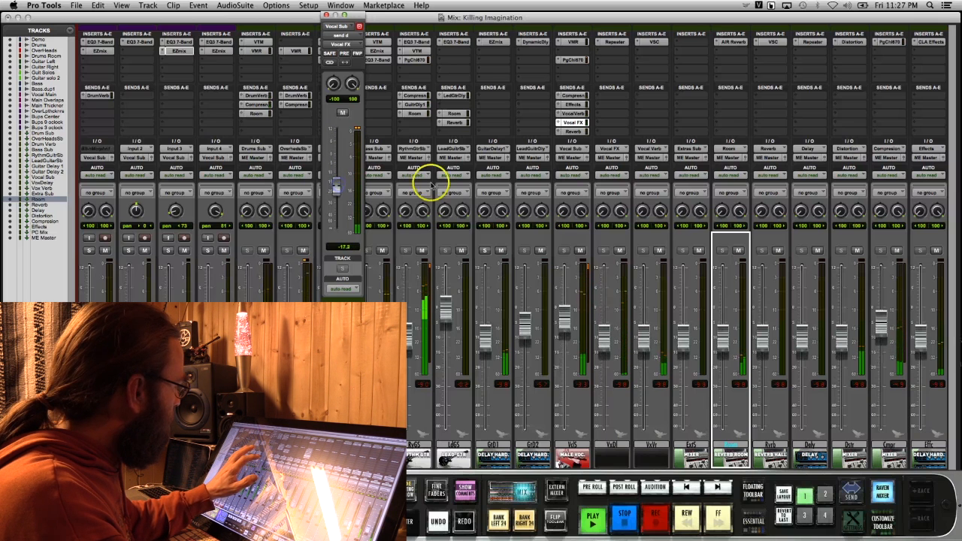
pyautogui.click(573, 132)
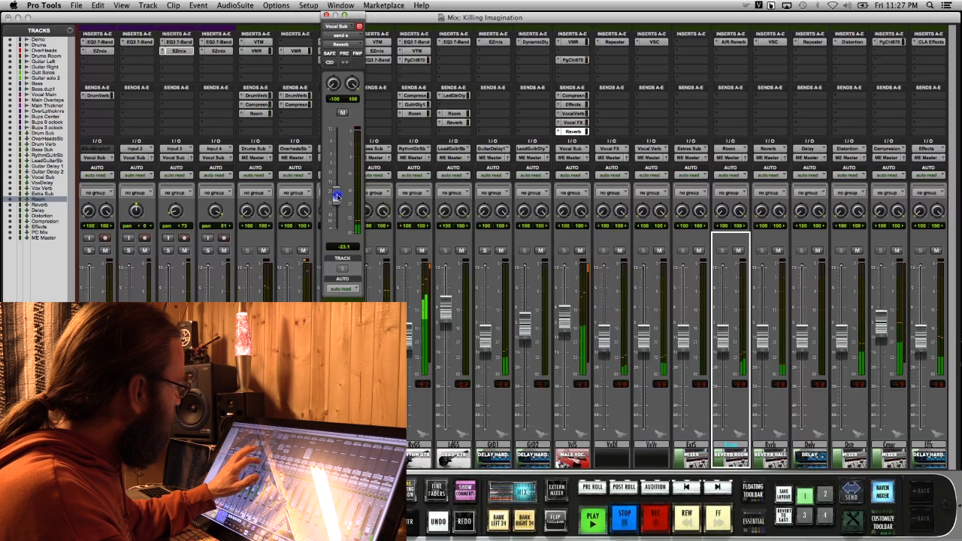
pyautogui.click(326, 15)
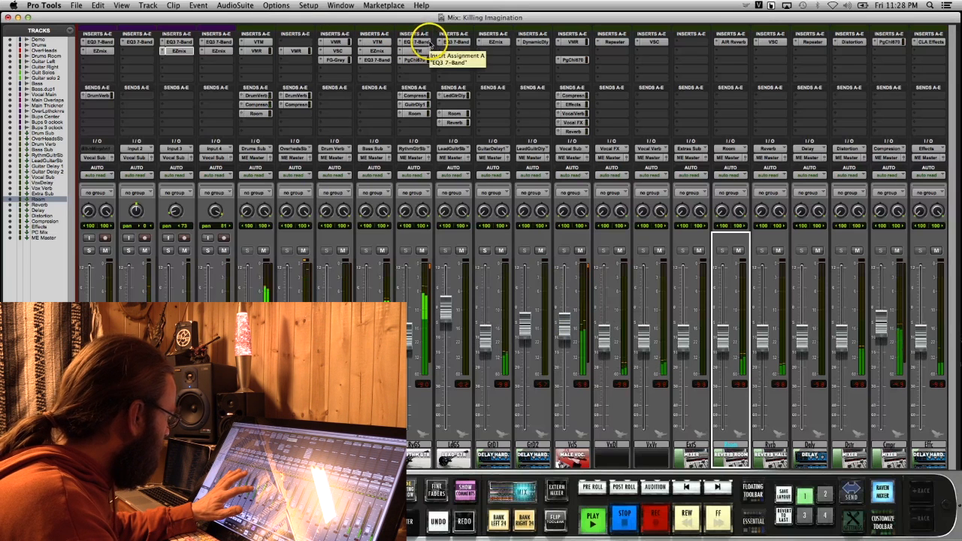
# Review the EQ3 7-Band curve on the Bass Sub and return to the Edit window
pyautogui.click(371, 62)
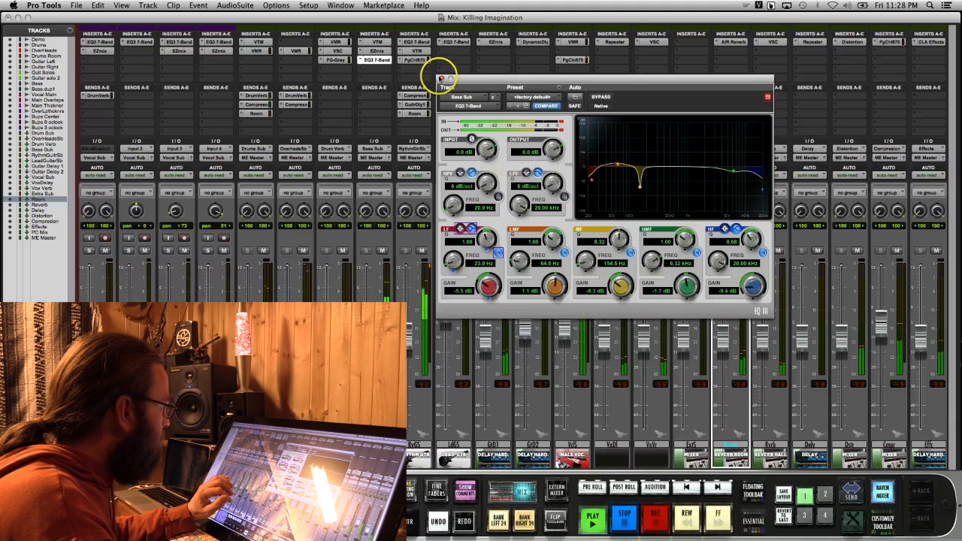
pyautogui.click(439, 78)
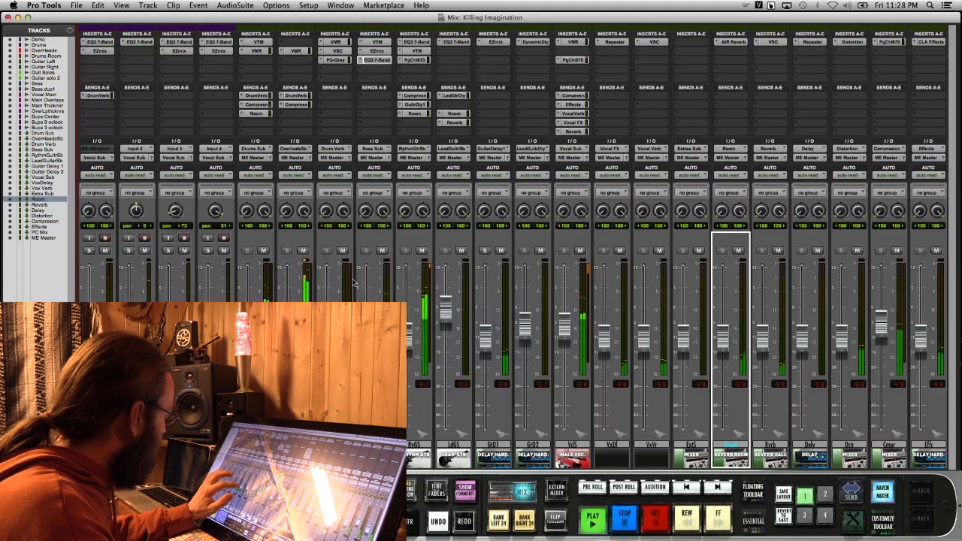
pyautogui.press('super+equal')
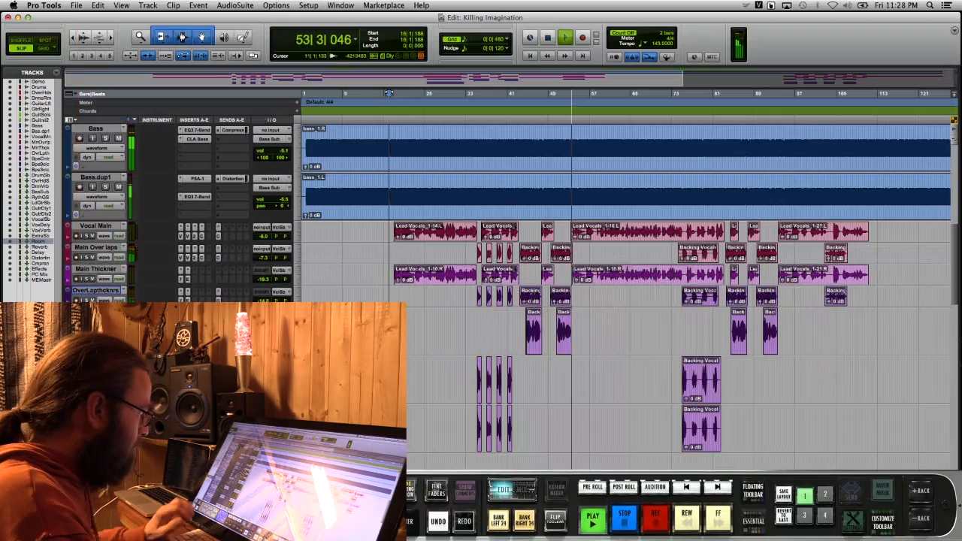
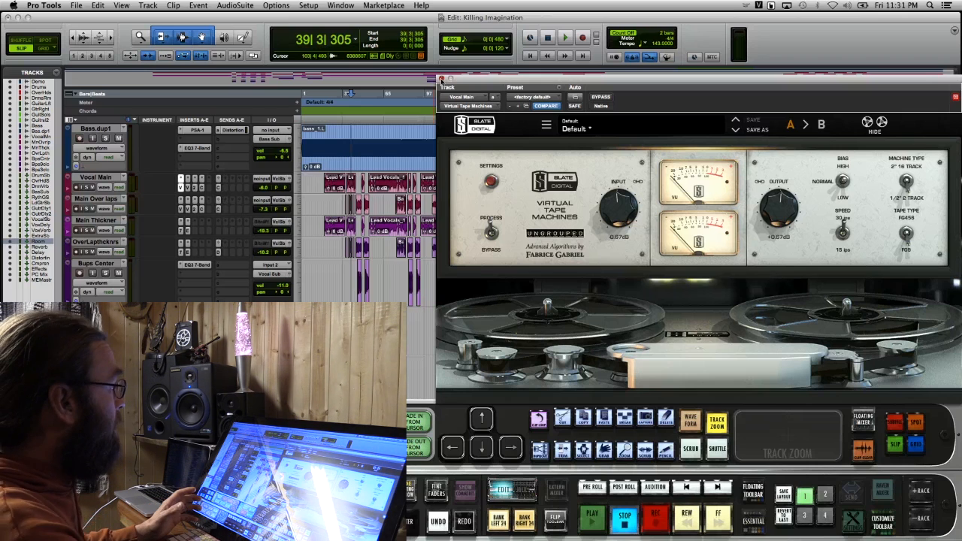
# Open the Vocal Main's Virtual Mix Rack in place of Virtual Tape Machines, set the playback start near bar 20 and save
pyautogui.click(442, 78)
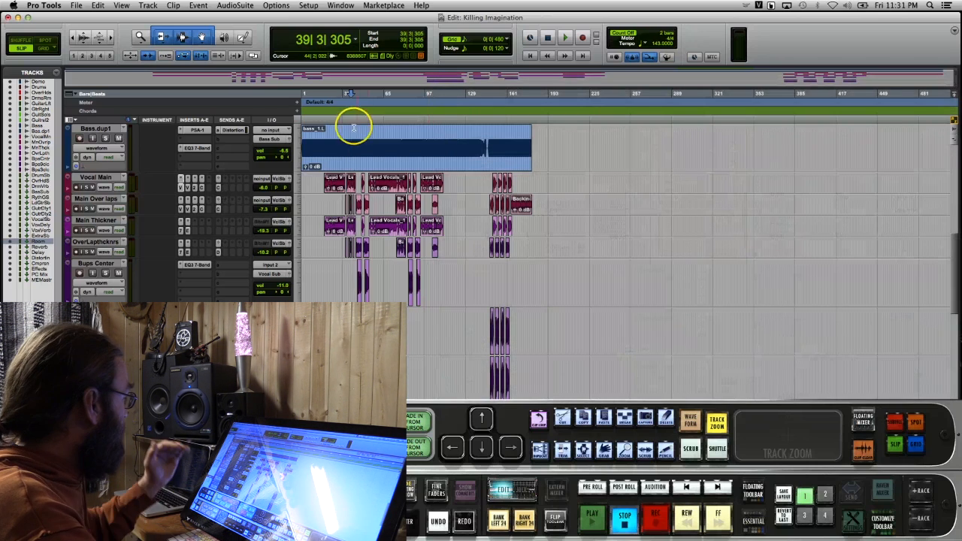
pyautogui.click(190, 189)
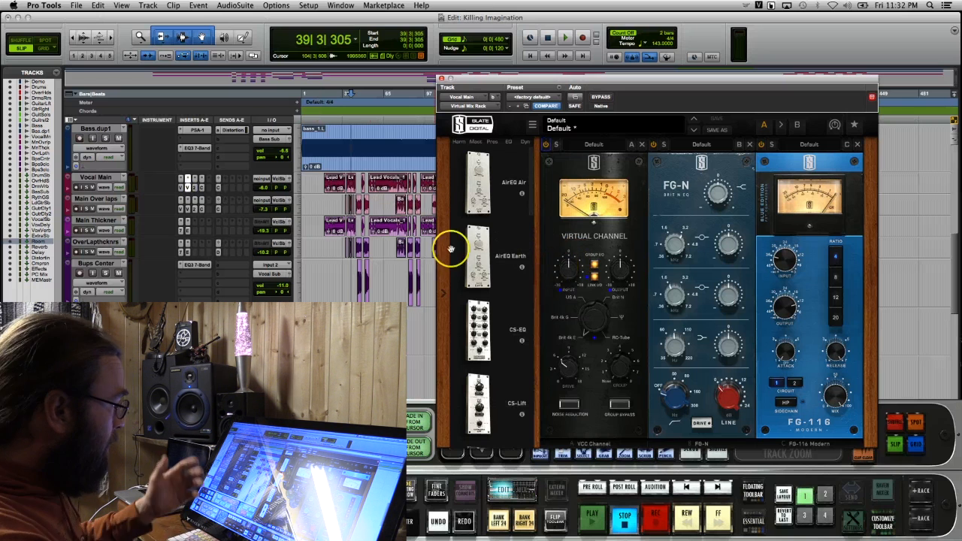
pyautogui.click(329, 120)
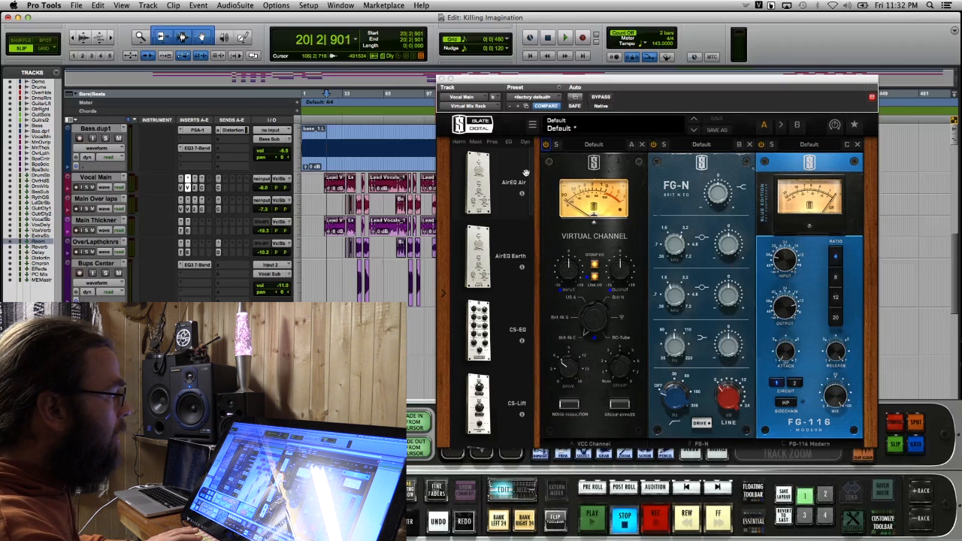
pyautogui.press('super+s')
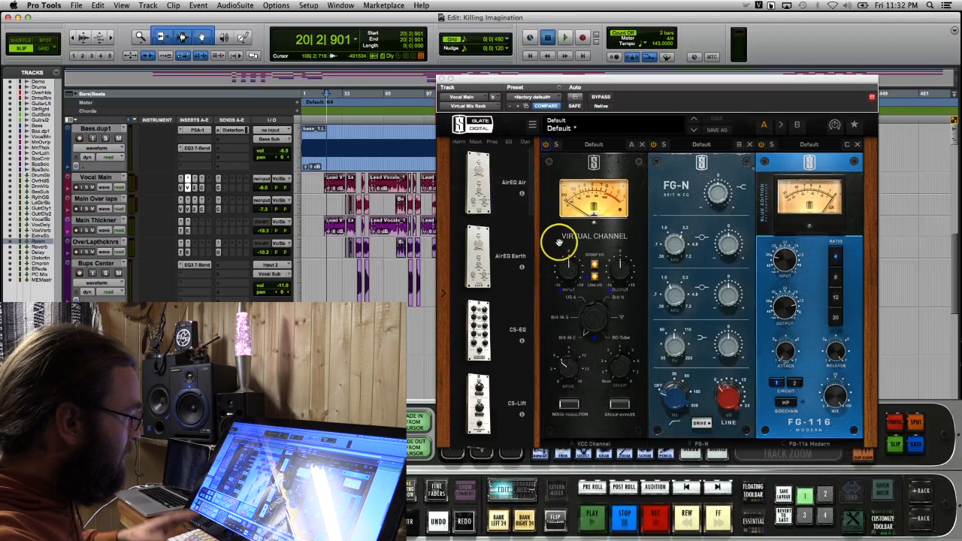
# During playback, adjust the Virtual Channel input and set the FG-N upper-mid band to about +1.31 dB at 2.13 kHz
pyautogui.press('space')
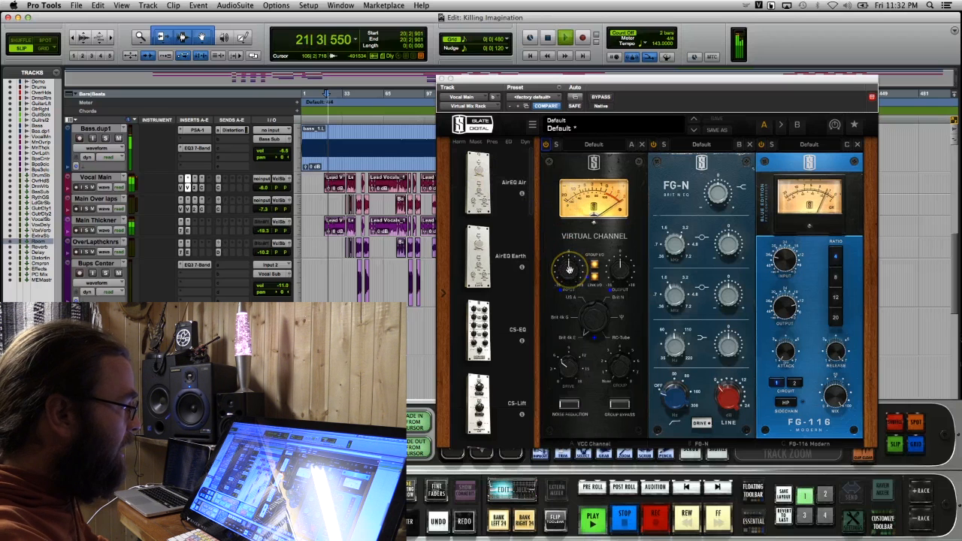
pyautogui.click(569, 269)
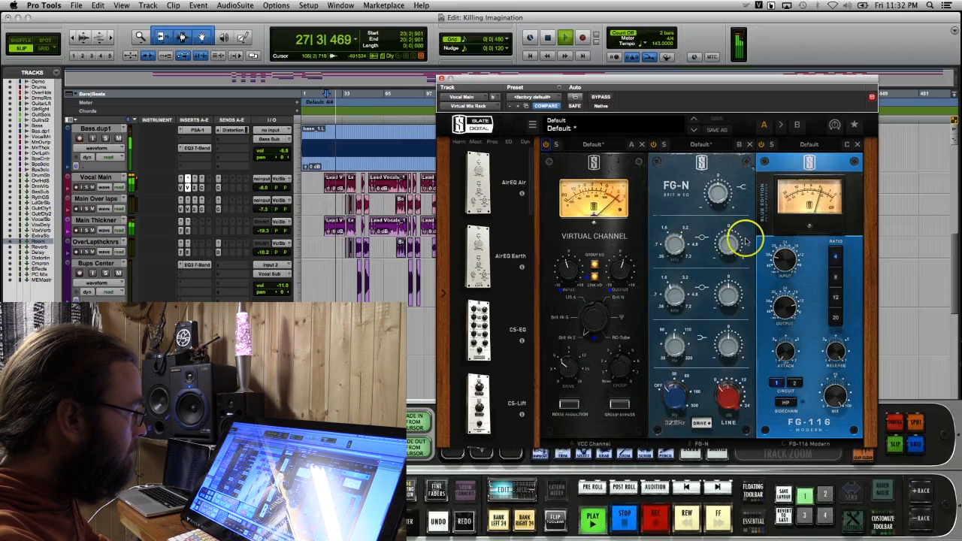
pyautogui.moveTo(730, 243); pyautogui.dragTo(732, 237)
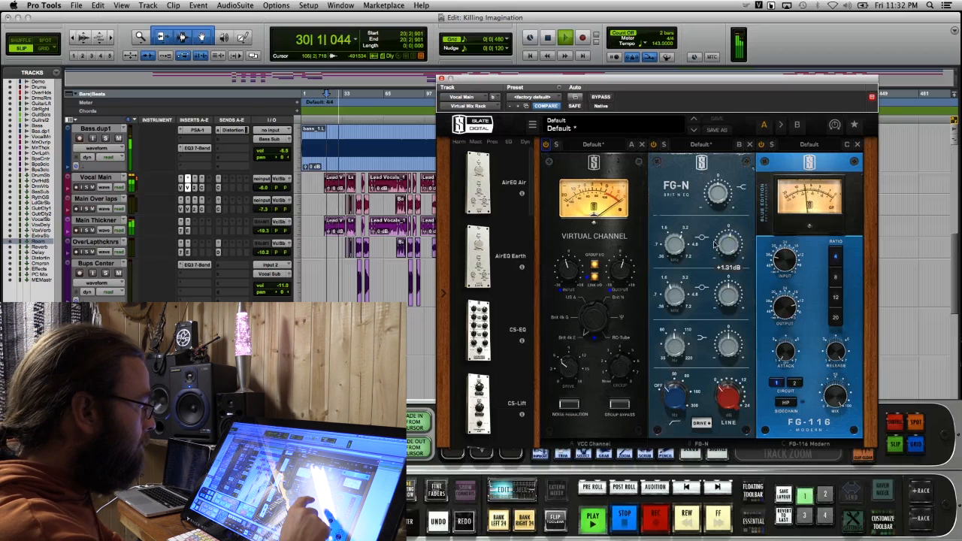
pyautogui.moveTo(665, 245); pyautogui.dragTo(661, 248)
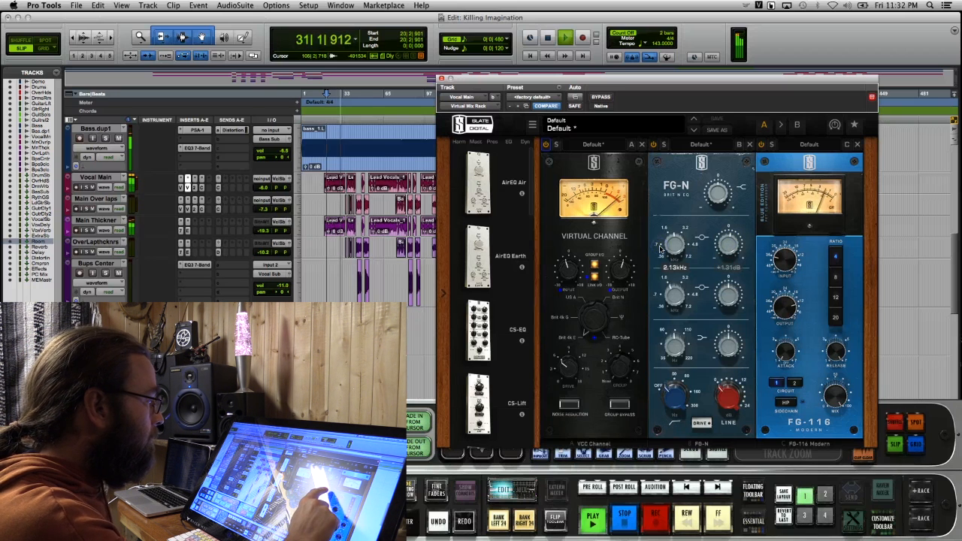
pyautogui.click(728, 245)
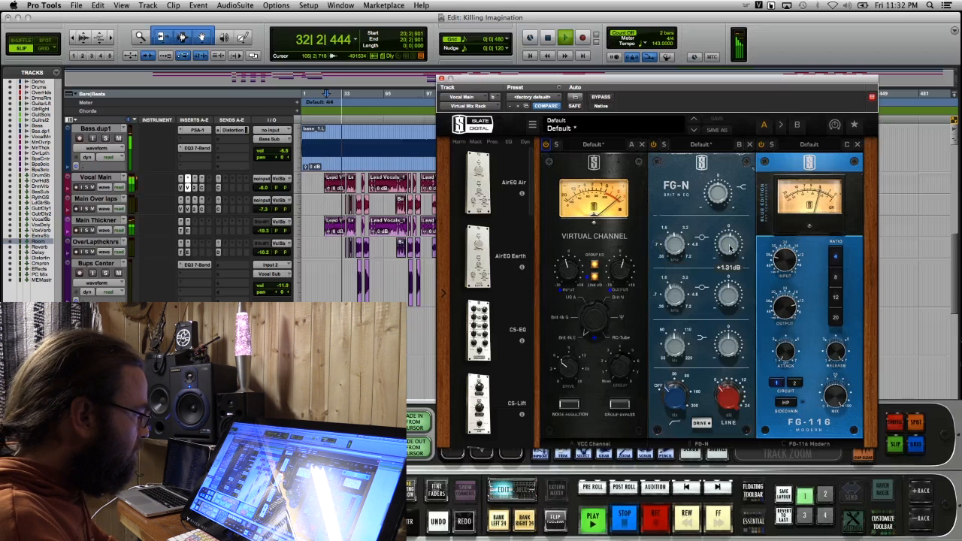
# Set the FG-N low band's frequency to about 97.3 Hz, adjust its gain and close the Virtual Mix Rack
pyautogui.click(674, 342)
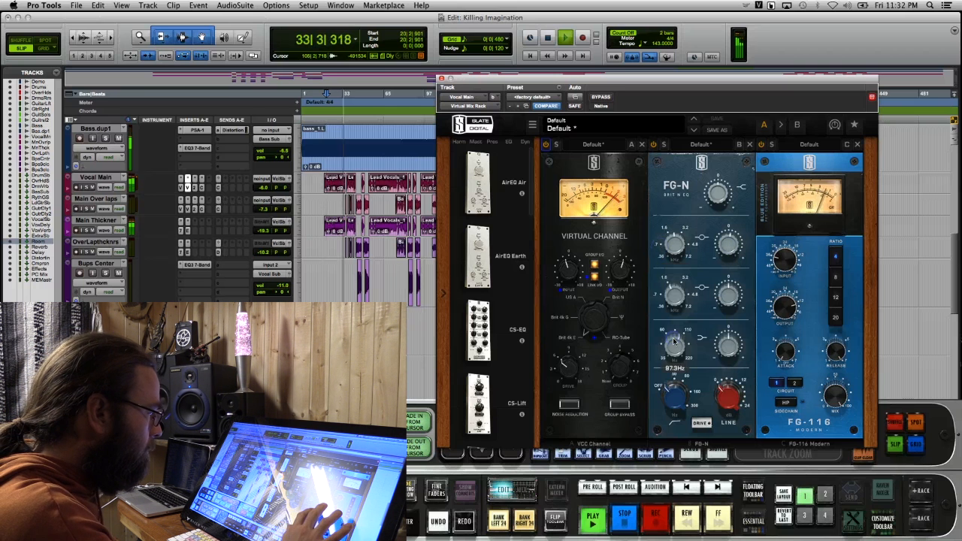
pyautogui.click(733, 342)
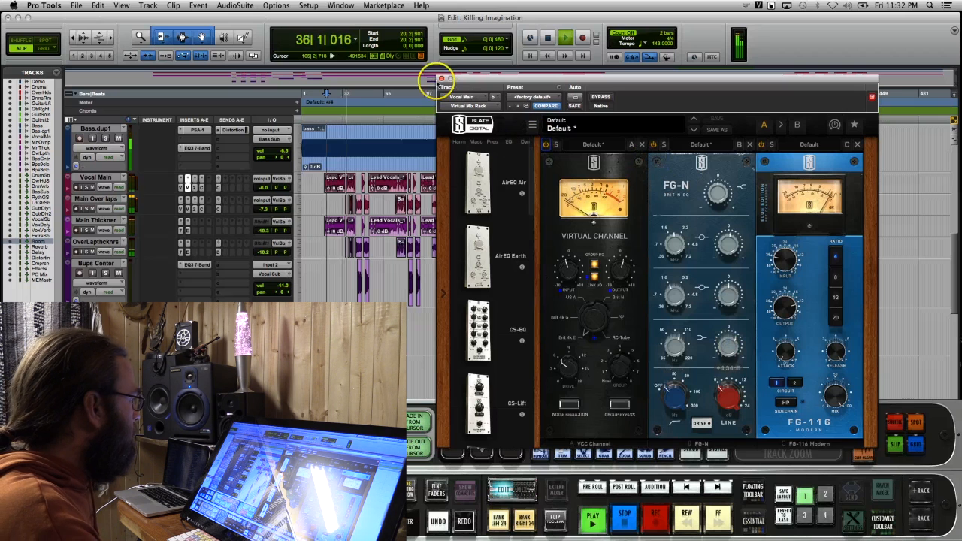
pyautogui.click(441, 77)
# Review the CLA Vocals effect sections and faders on the Vocal Main and close the plug-in
pyautogui.click(196, 188)
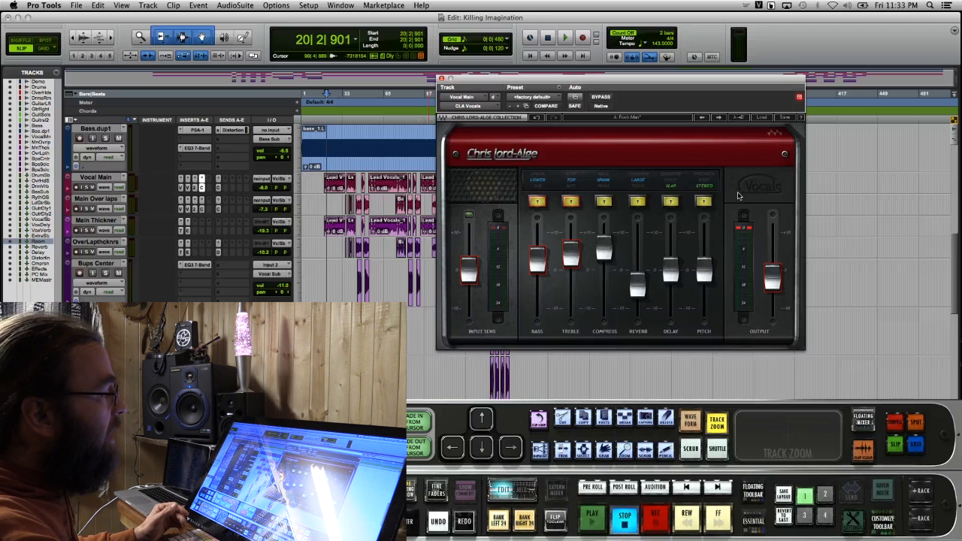
pyautogui.click(680, 197)
pyautogui.click(640, 200)
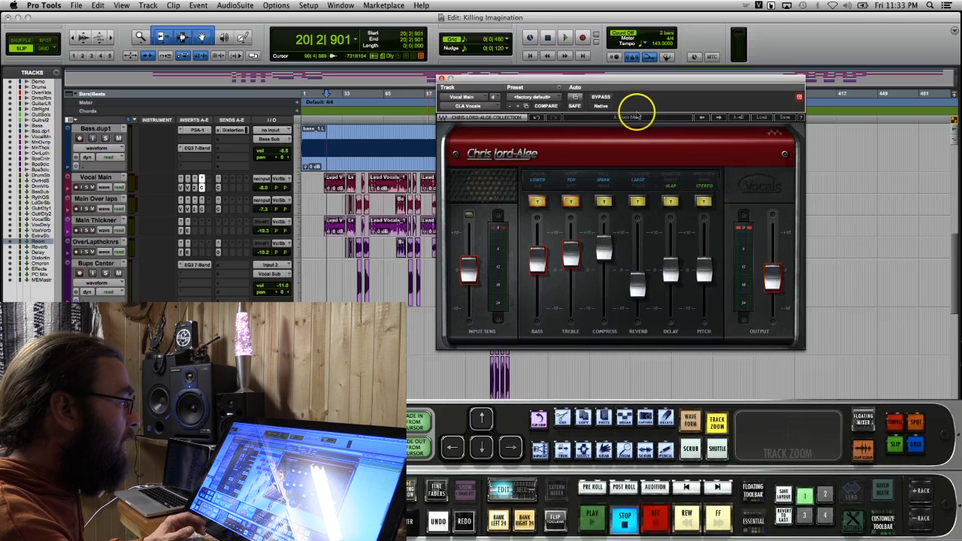
pyautogui.click(606, 206)
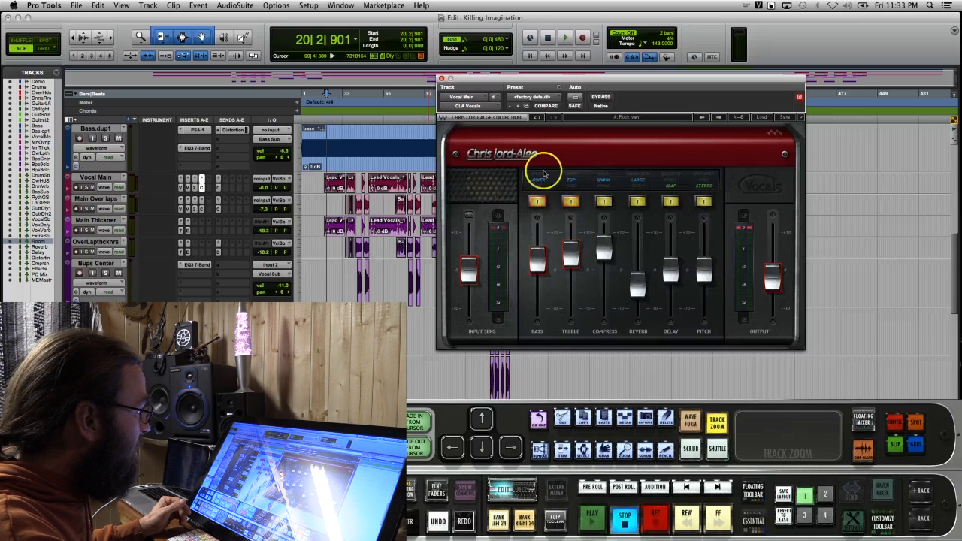
pyautogui.click(441, 78)
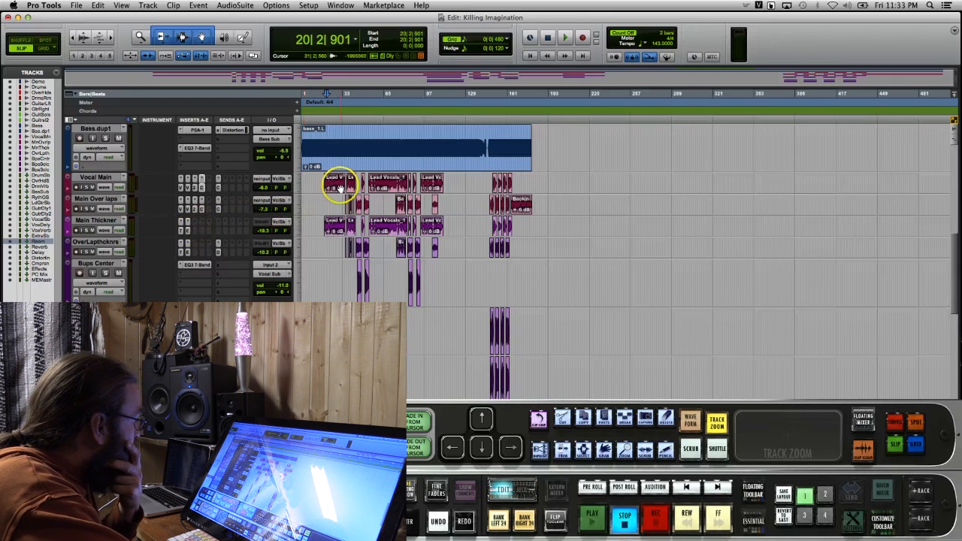
# Play the backing vocal section from about bar 43, at the end of the second lead vocal clip, to bar 52
pyautogui.click(354, 120)
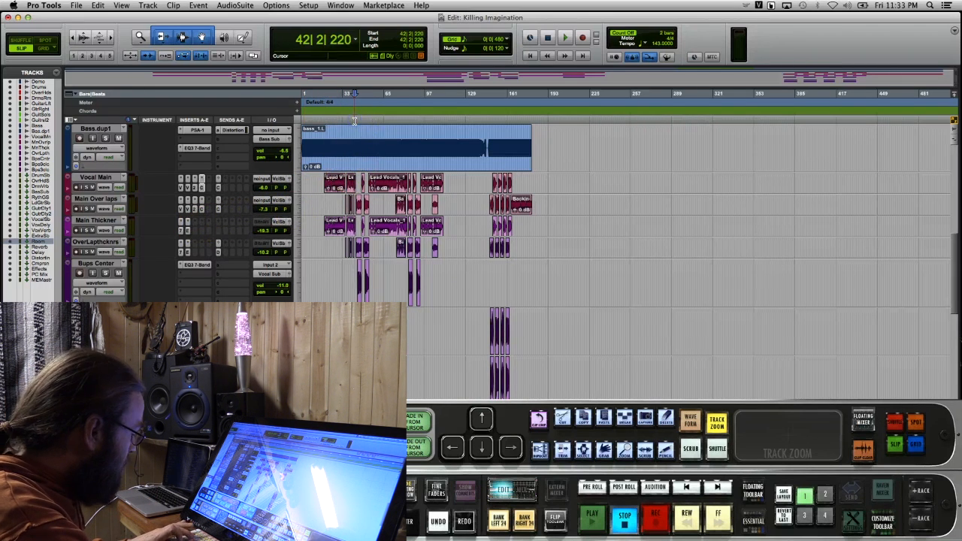
pyautogui.press('super+]')
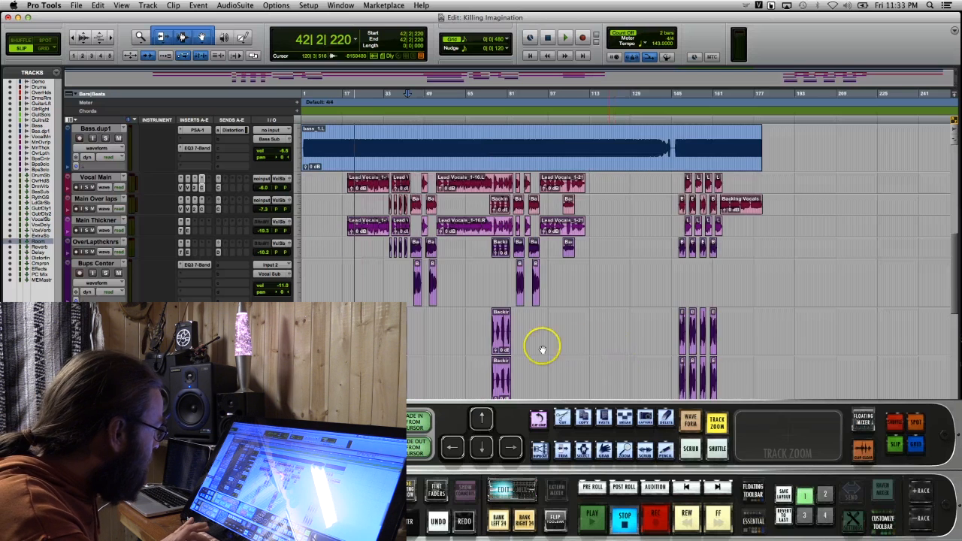
pyautogui.press('super+]')
pyautogui.press('super+]')
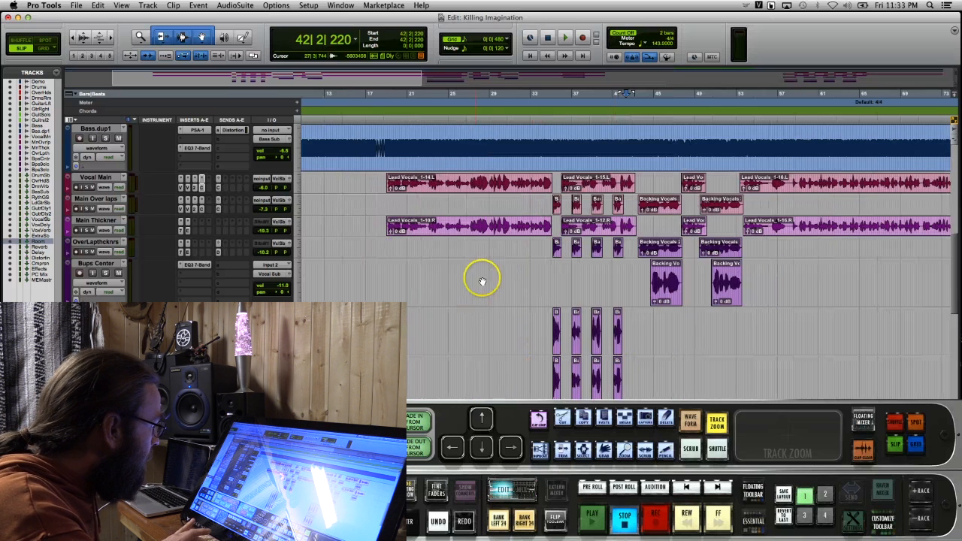
pyautogui.click(635, 123)
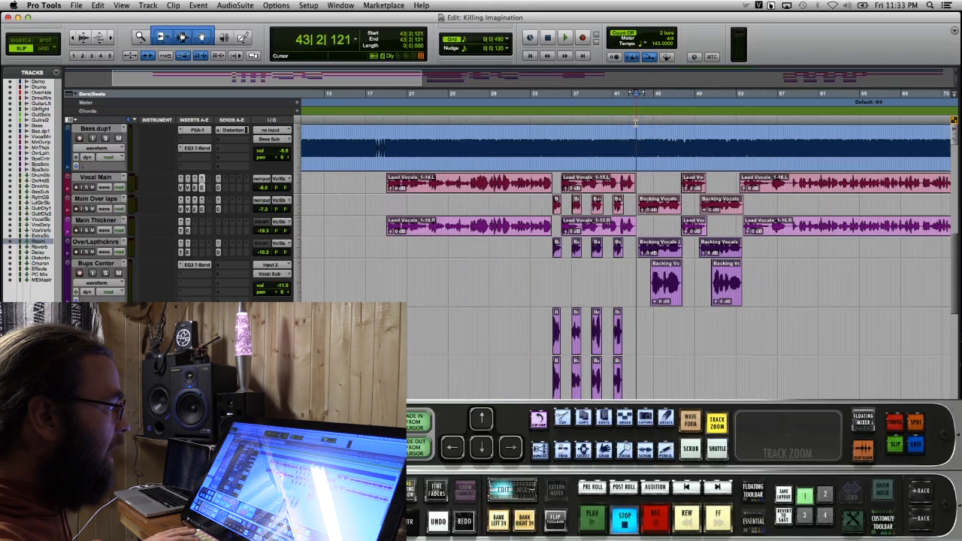
pyautogui.press('space')
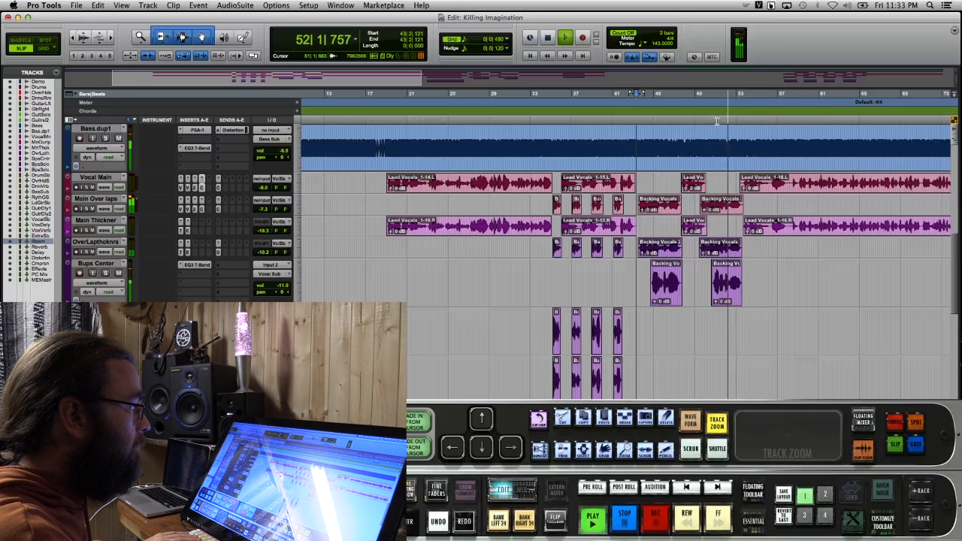
pyautogui.press('space')
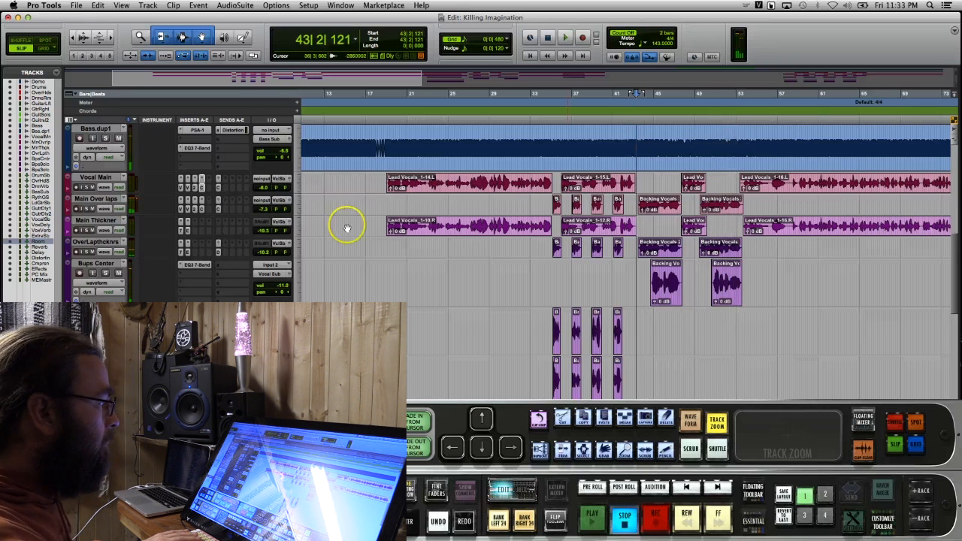
# Check the Bups Center's EQ3 7-Band curve and insert EZmix in the next free slot of the same track
pyautogui.click(189, 264)
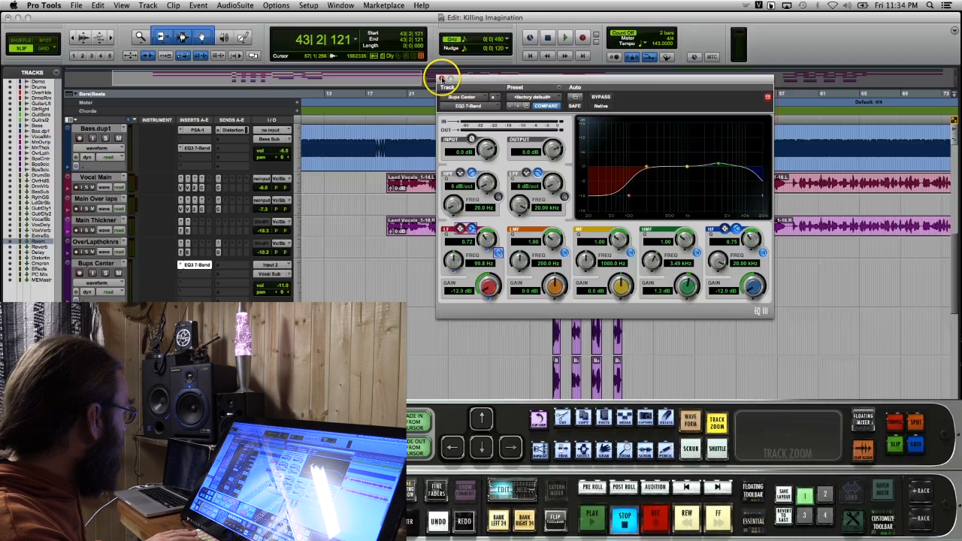
pyautogui.click(441, 79)
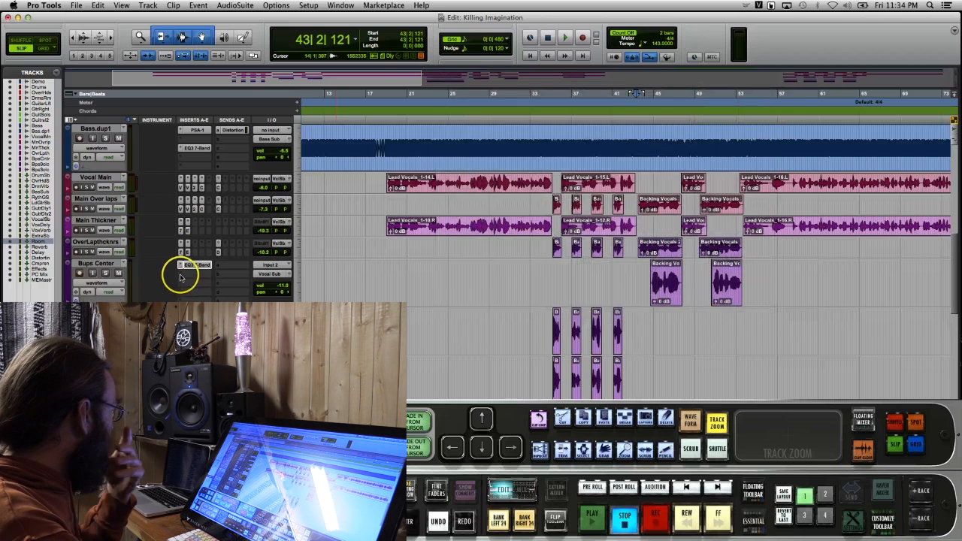
pyautogui.click(180, 275)
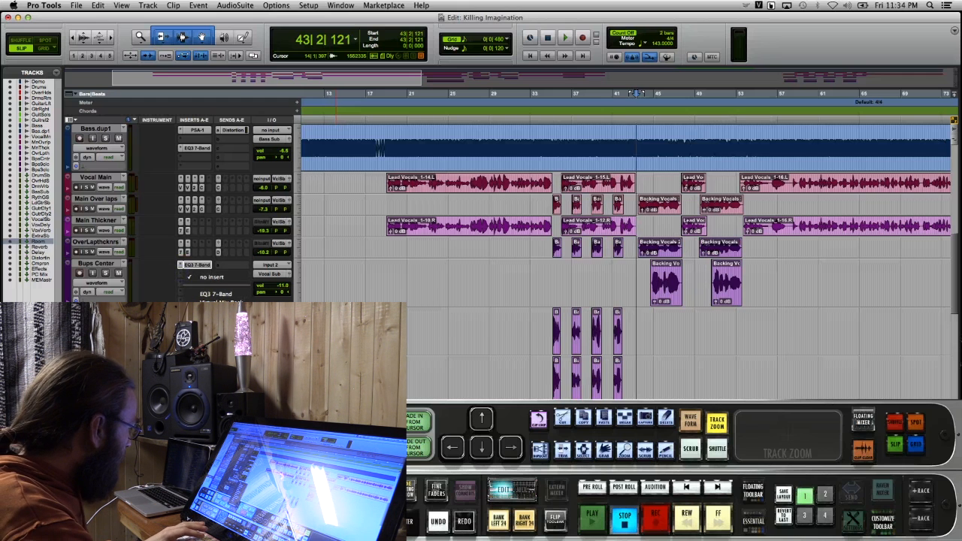
pyautogui.moveTo(290, 407)
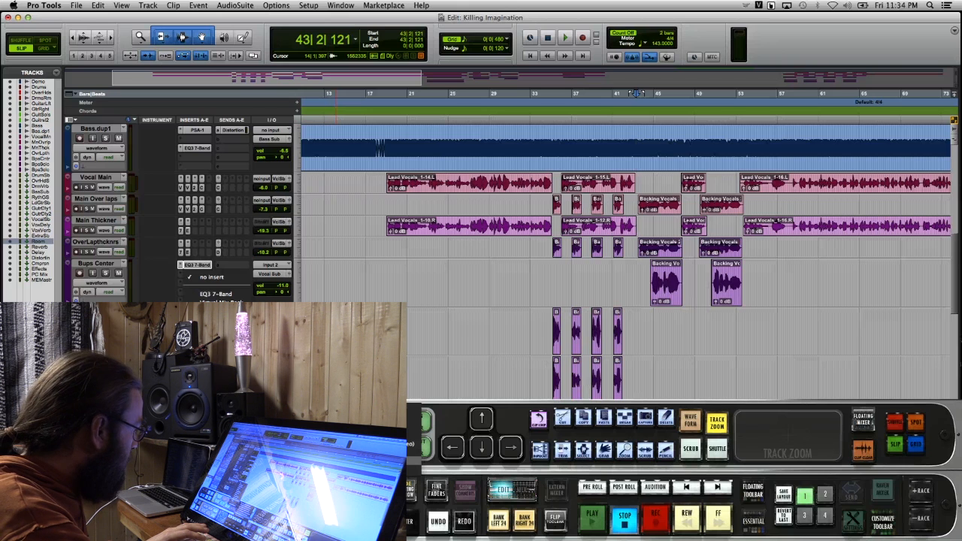
pyautogui.click(383, 444)
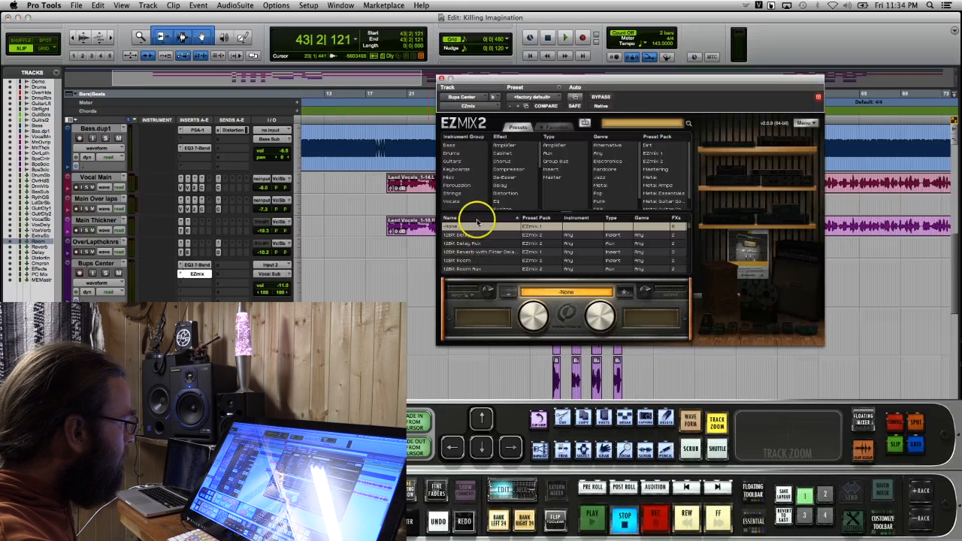
# Filter the EZmix presets to Vocals, load the Clean and Mean Vocals preset and close the plug-in
pyautogui.click(453, 201)
pyautogui.scroll(-3, 508, 251)
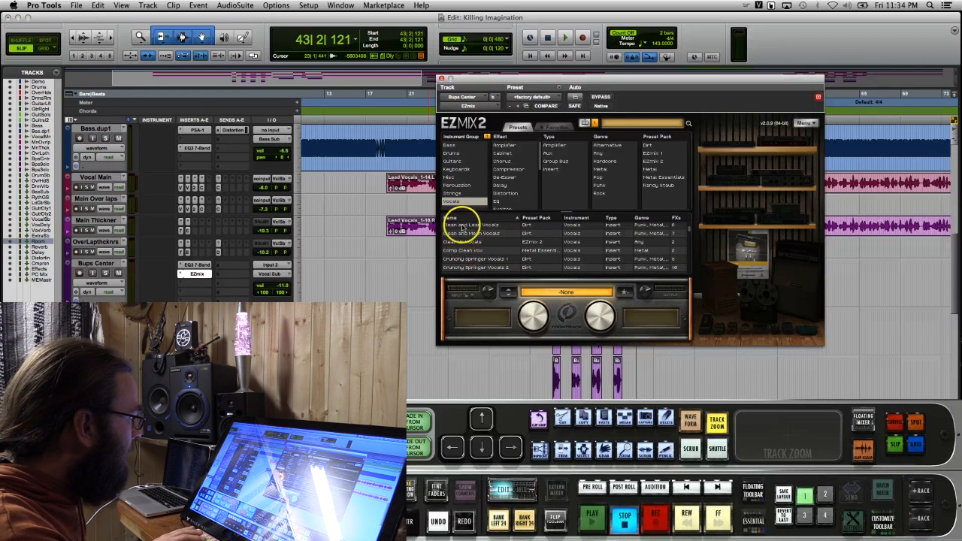
pyautogui.click(466, 233)
pyautogui.click(442, 78)
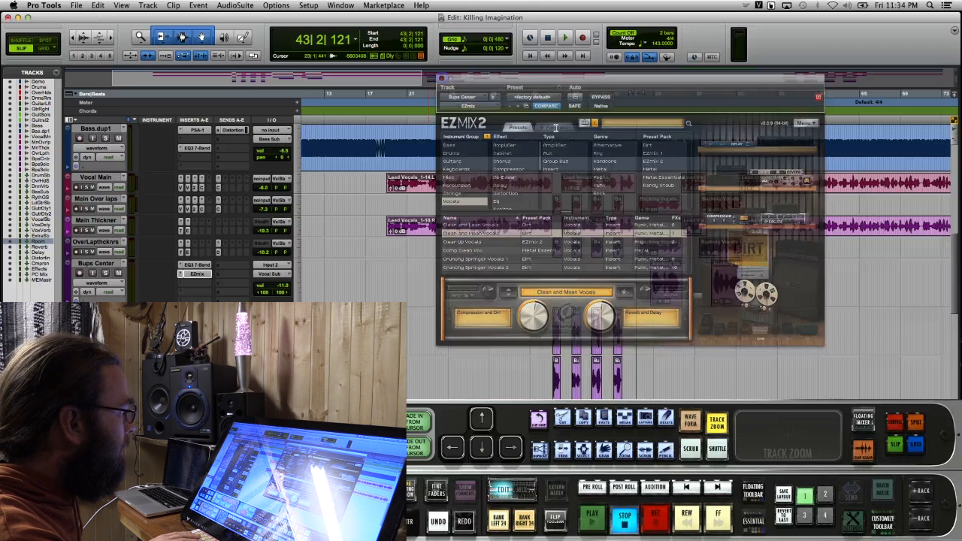
# Play the song from about bar 45, raise the Bups Center's volume and check its EZmix preset
pyautogui.click(654, 118)
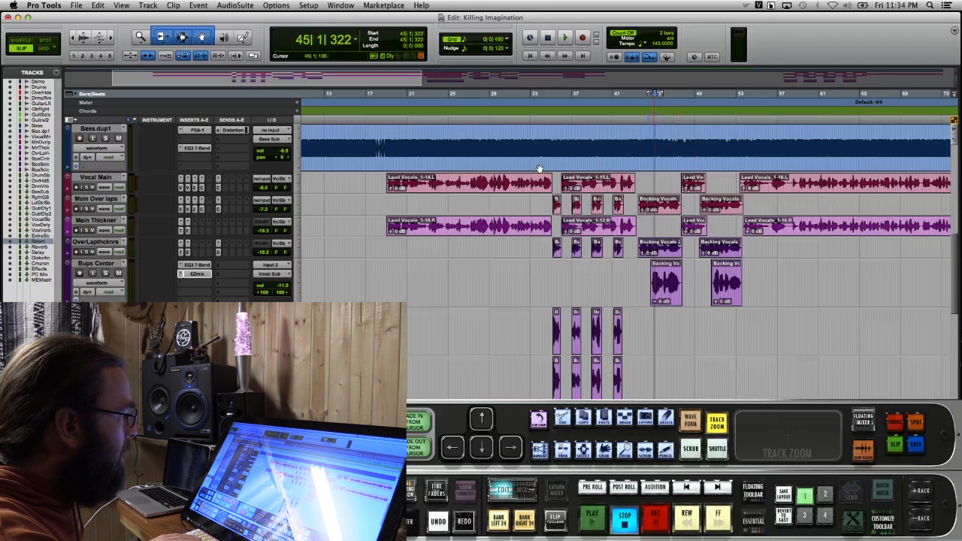
pyautogui.press('space')
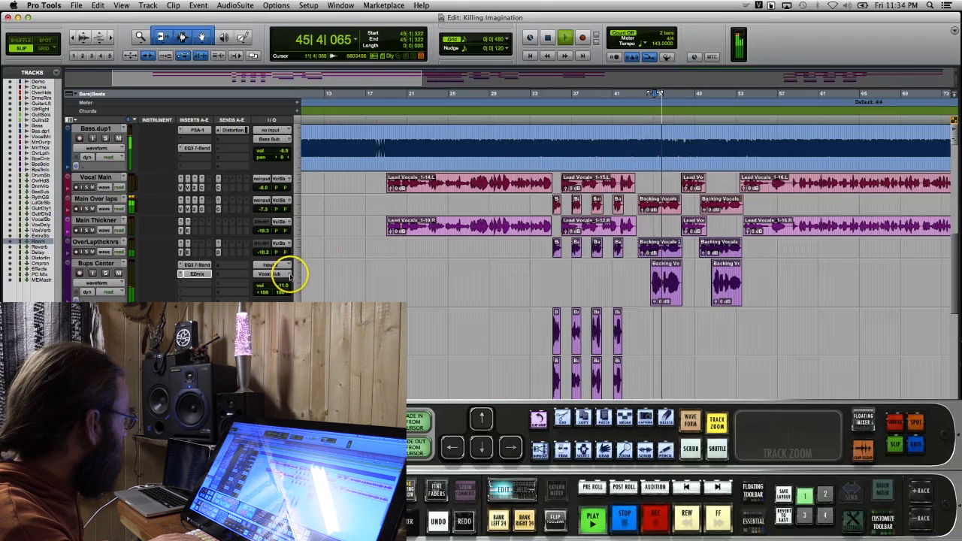
pyautogui.click(289, 276)
pyautogui.moveTo(333, 200); pyautogui.dragTo(337, 190)
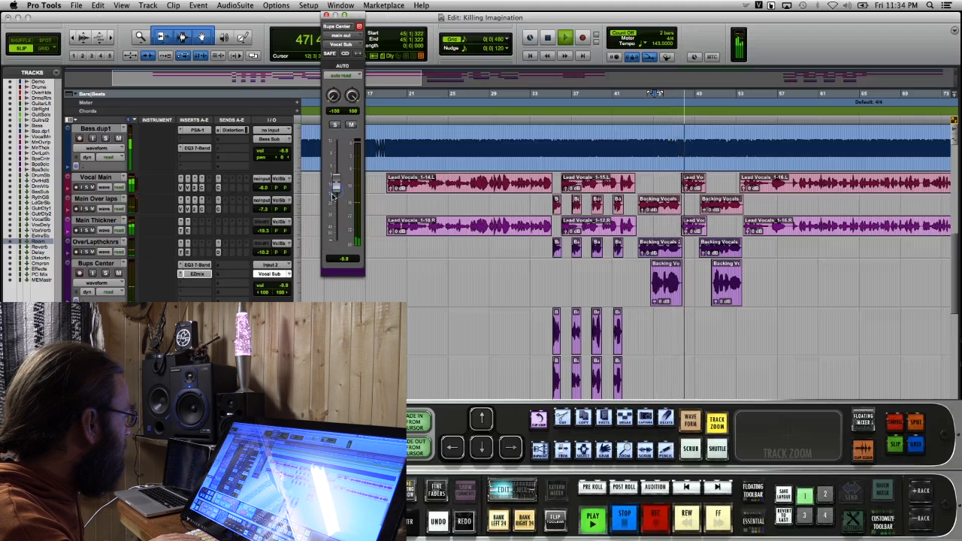
pyautogui.click(199, 274)
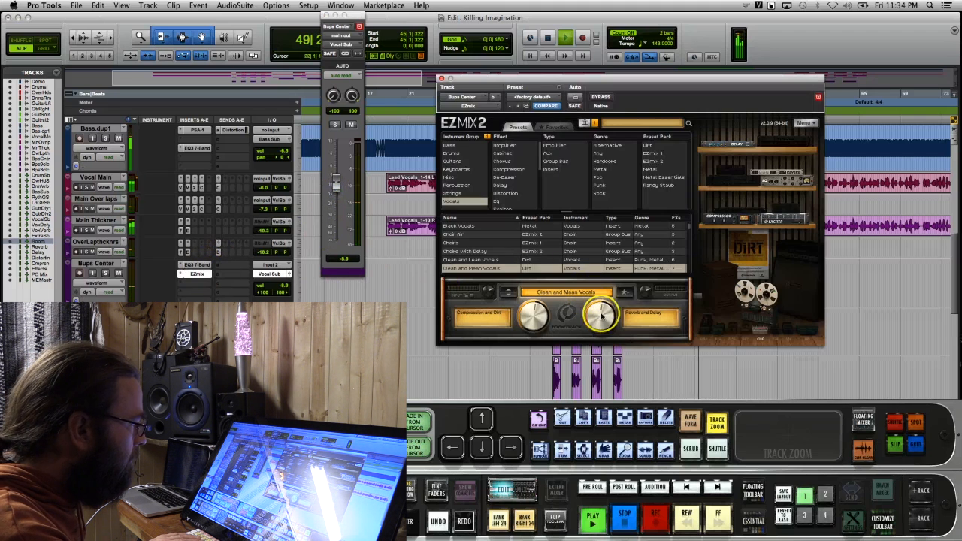
pyautogui.click(442, 78)
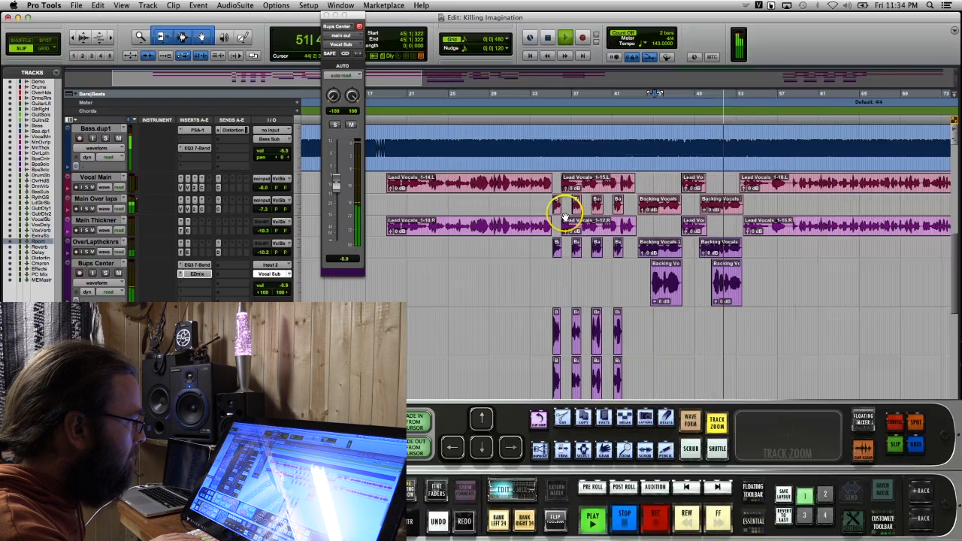
# Raise the volume of the OverLapthcknrs track in its output window during playback
pyautogui.click(287, 246)
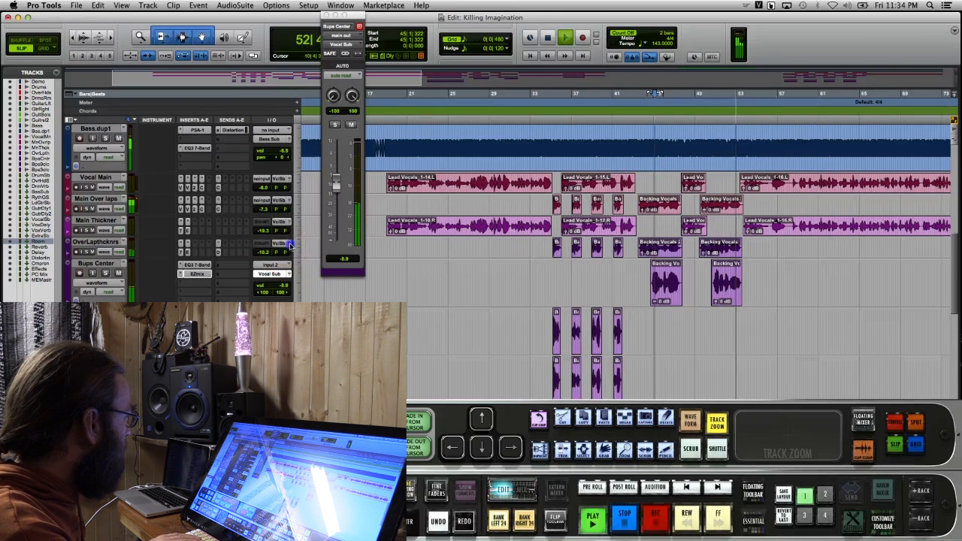
pyautogui.moveTo(335, 179)
pyautogui.mouseDown()
pyautogui.moveTo(336, 186)
pyautogui.moveTo(338, 175)
pyautogui.mouseUp()
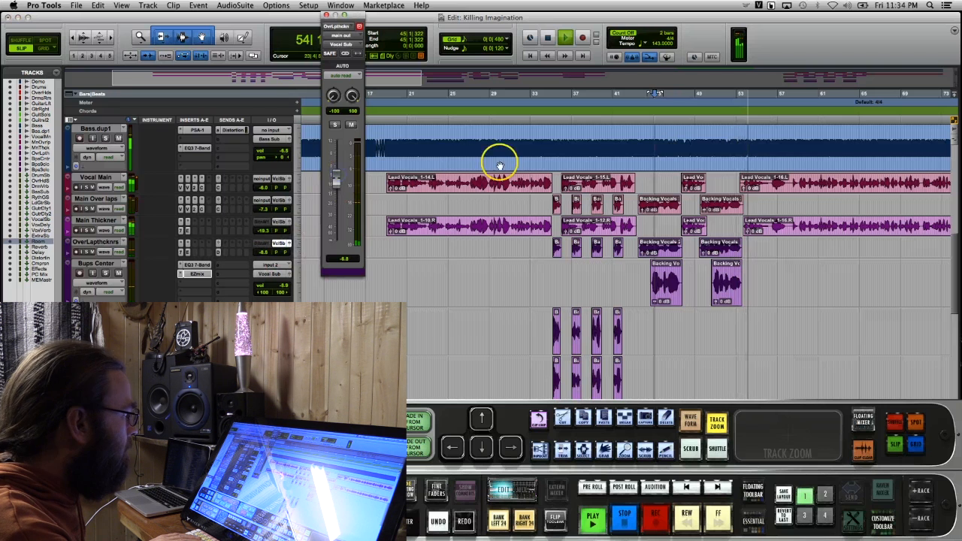
# Replay the song from about bar 43 and replace the OverLapthcknrs output window with the one for Main Over laps
pyautogui.press('space')
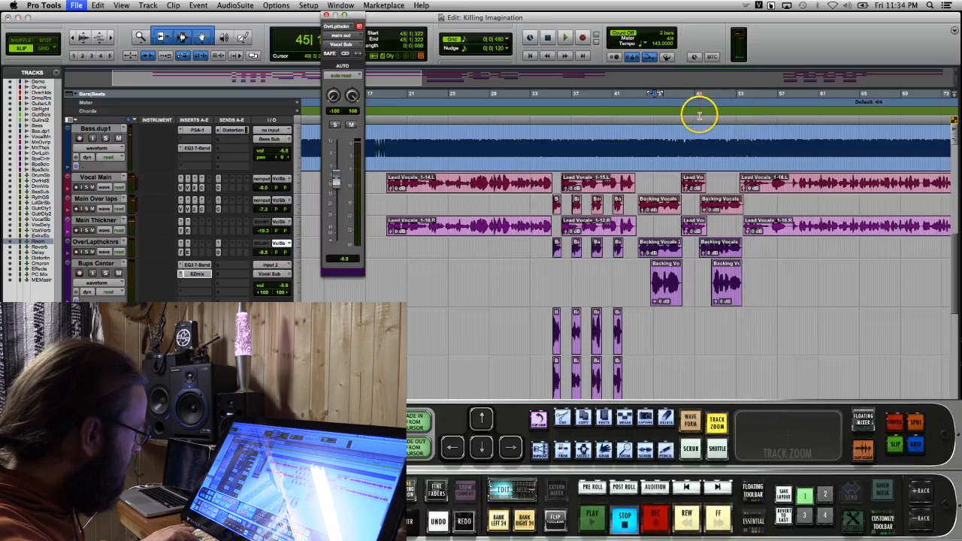
pyautogui.click(639, 117)
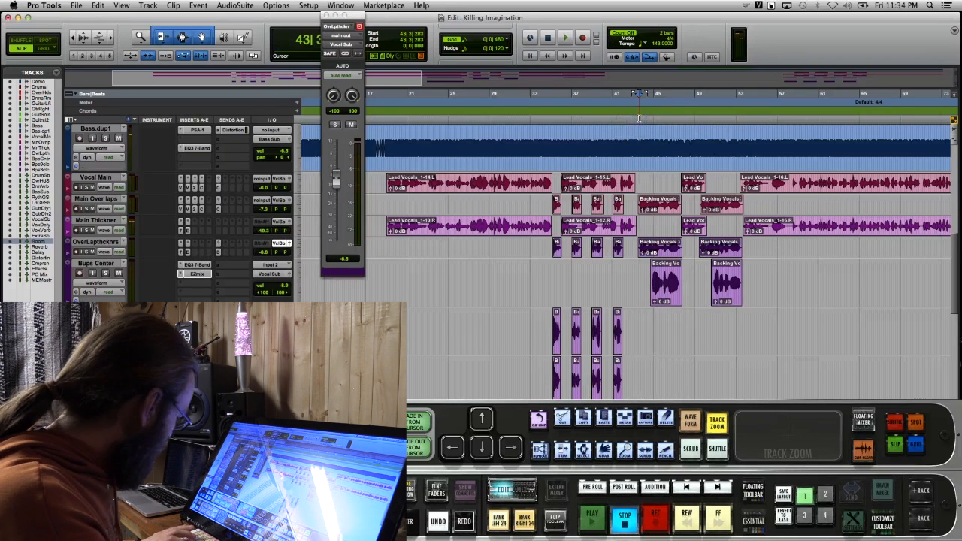
pyautogui.press('space')
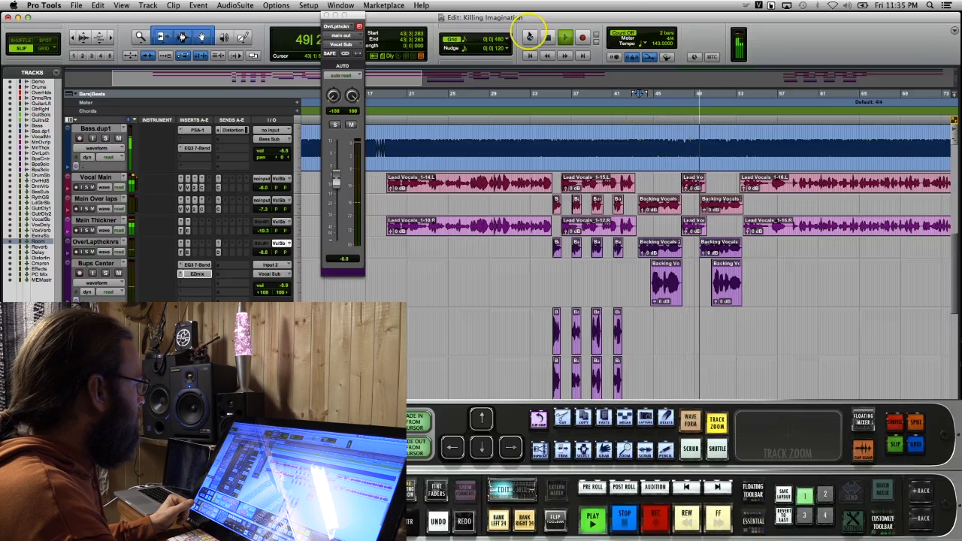
pyautogui.click(327, 15)
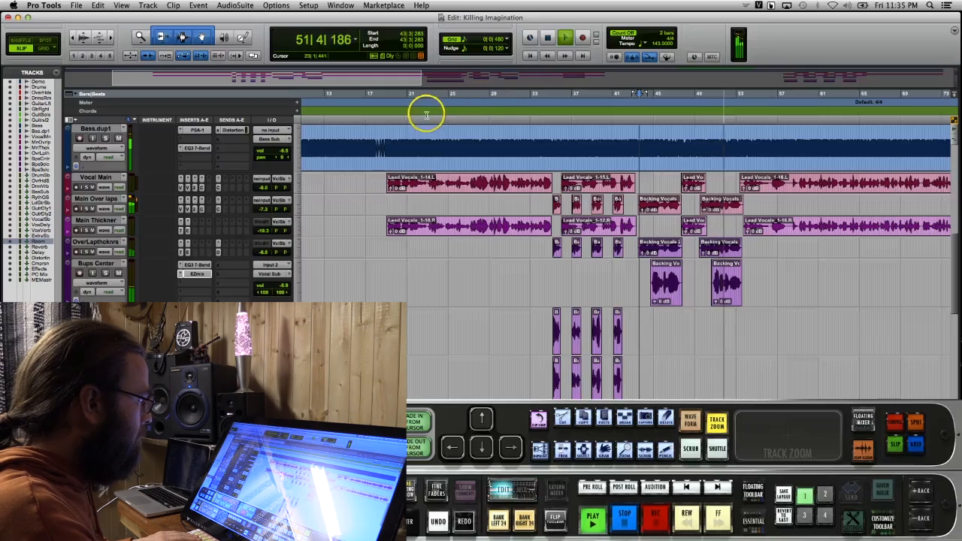
pyautogui.click(289, 201)
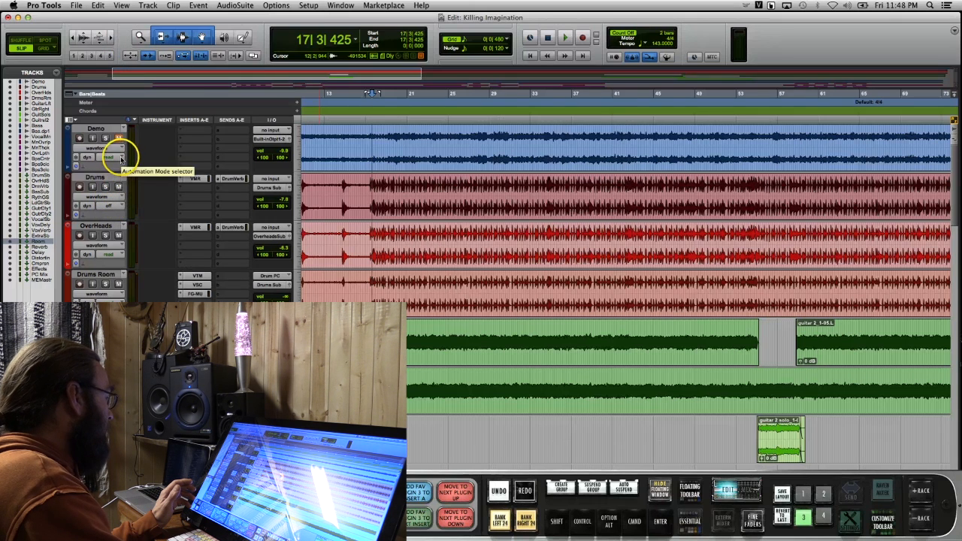
# Set the automation mode to touch on the Drums track and on all other tracks except ME Master
pyautogui.click(120, 204)
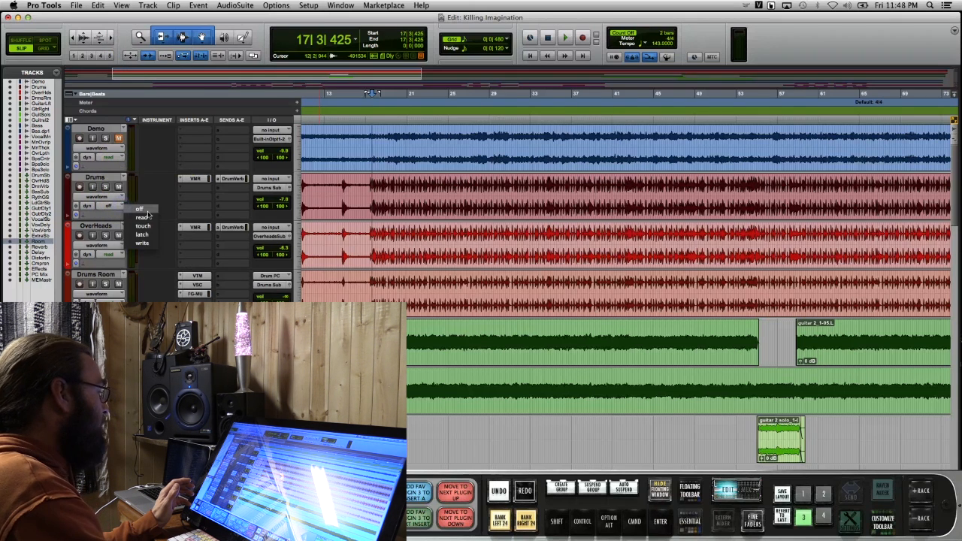
pyautogui.click(147, 229)
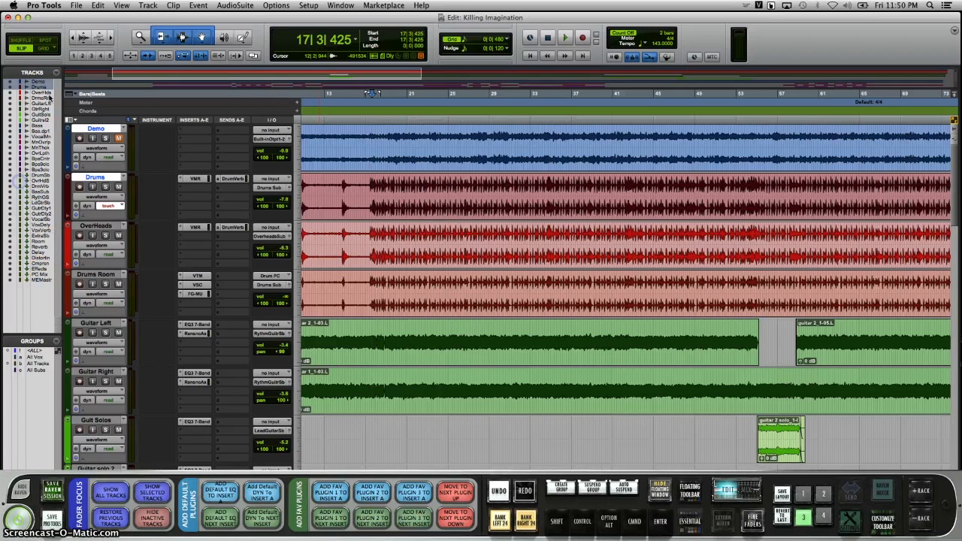
pyautogui.keyDown('shift'); pyautogui.click(36, 269); pyautogui.keyUp('shift')
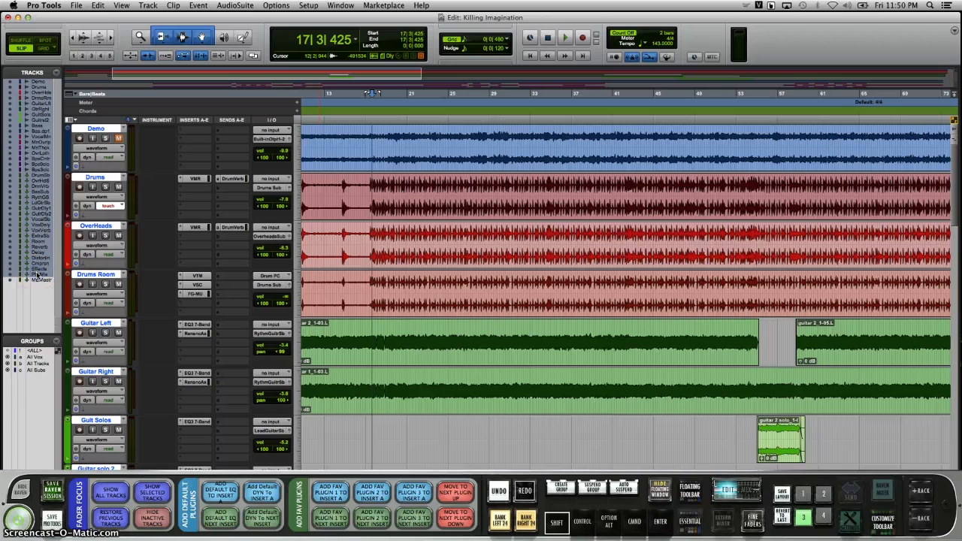
pyautogui.click(121, 158)
pyautogui.keyDown('alt'); pyautogui.keyDown('shift'); pyautogui.click(147, 170); pyautogui.keyUp('shift'); pyautogui.keyUp('alt')
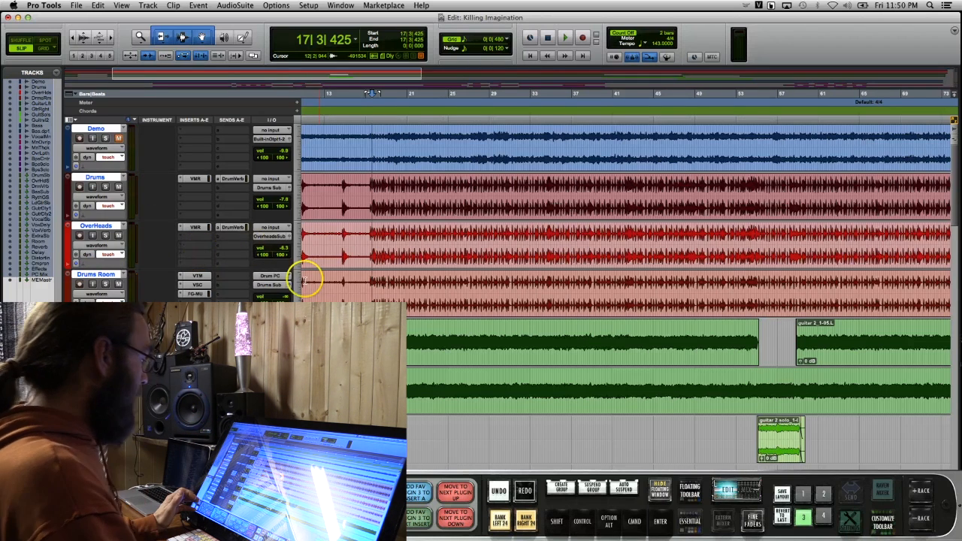
# Return to the start of the session, enable fine faders in the mix view and bring up the Raven mixer
pyautogui.scroll(-4, 459, 308)
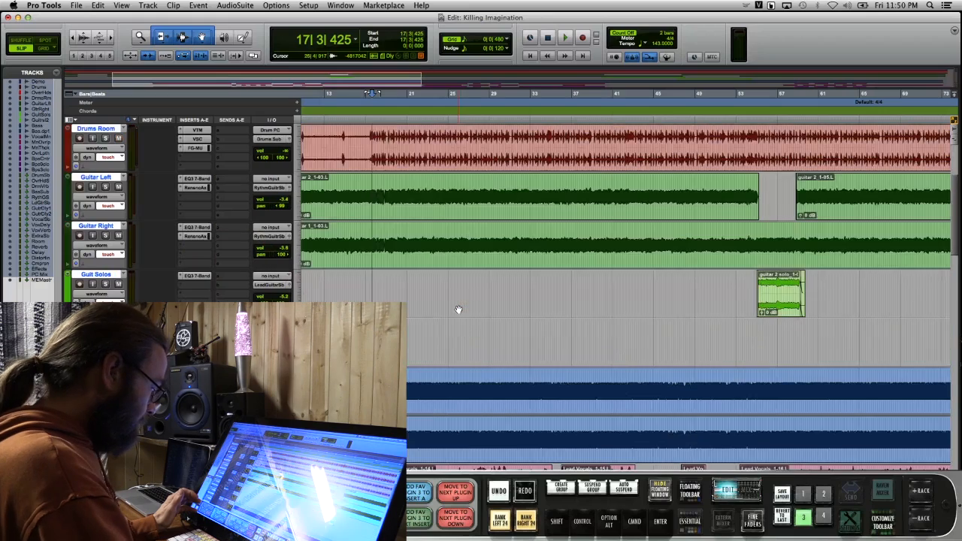
pyautogui.click(531, 57)
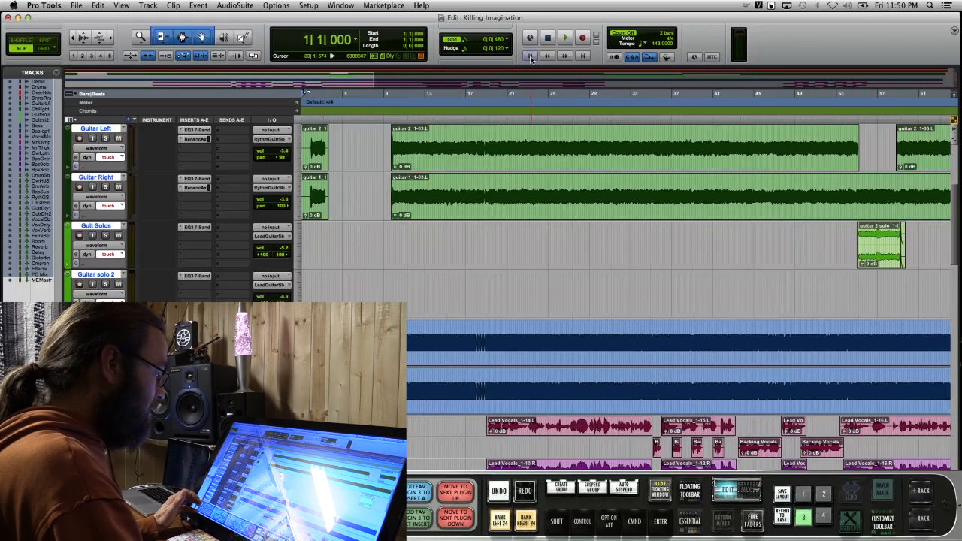
pyautogui.click(741, 490)
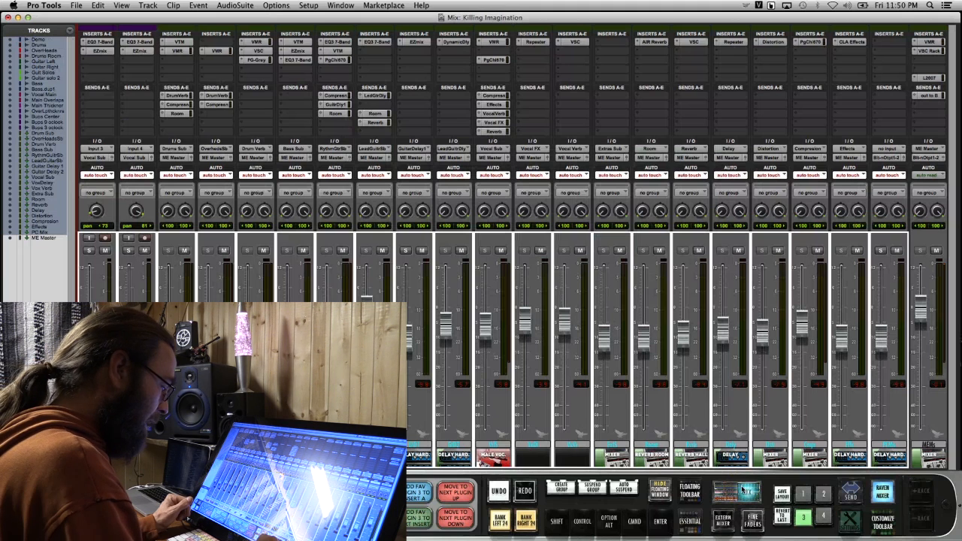
pyautogui.click(752, 521)
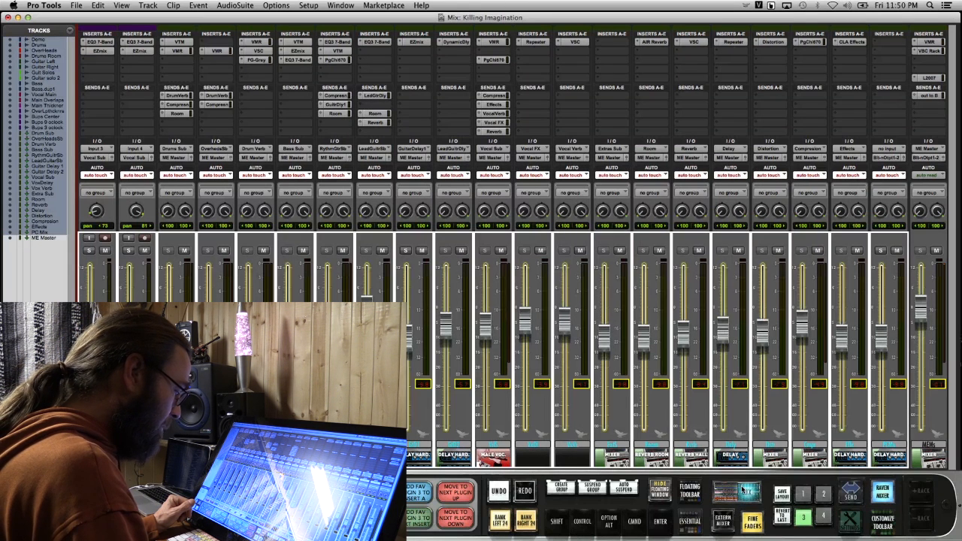
pyautogui.click(530, 60)
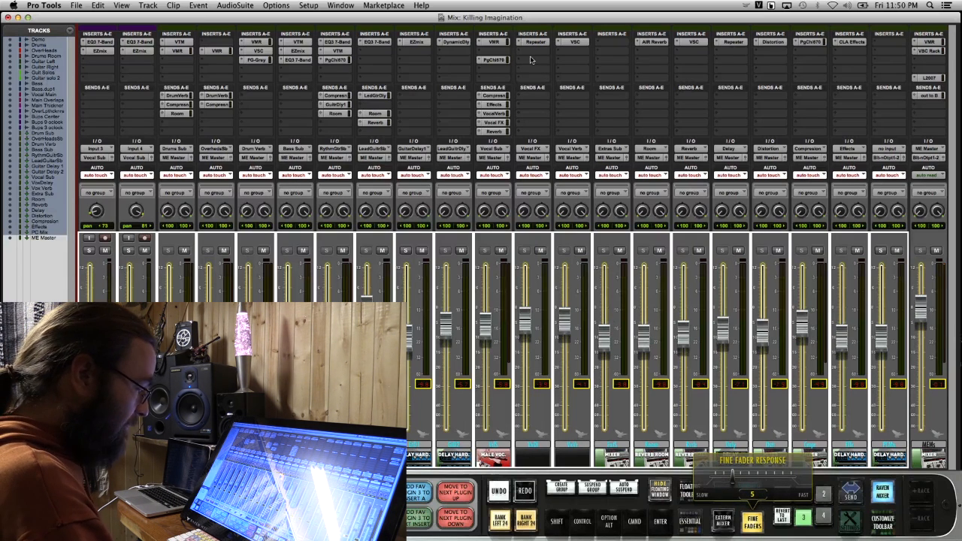
pyautogui.click(719, 517)
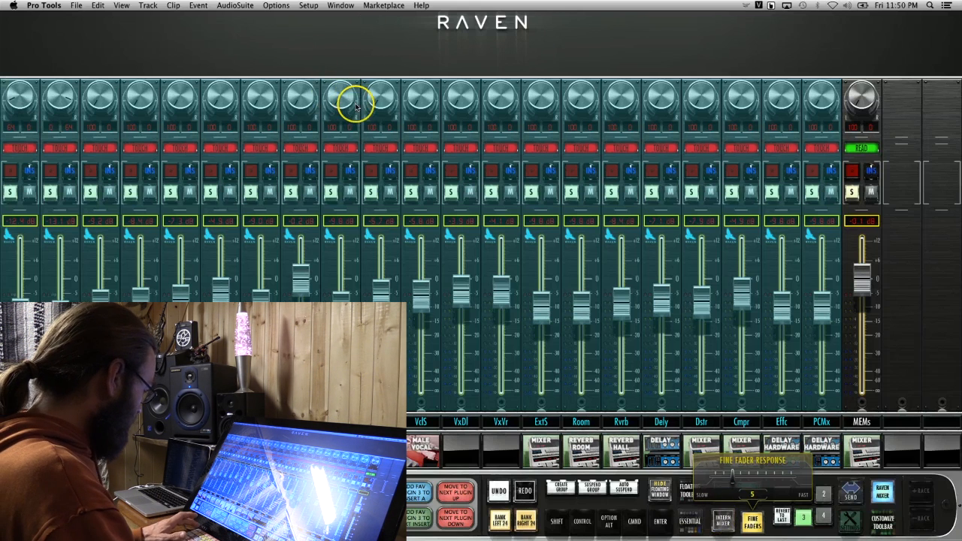
# Return to the Edit window and leave only the ME Master track selected
pyautogui.press('super+=')
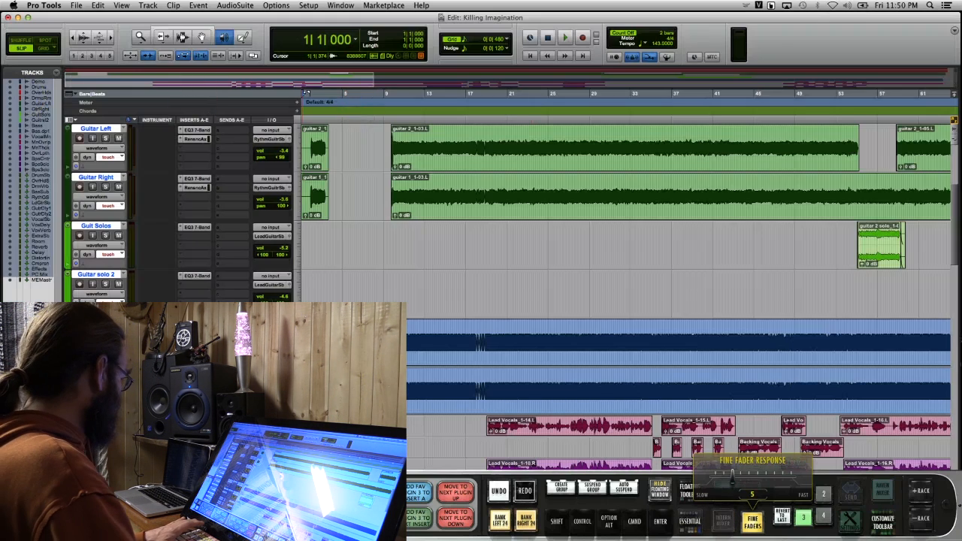
pyautogui.click(40, 282)
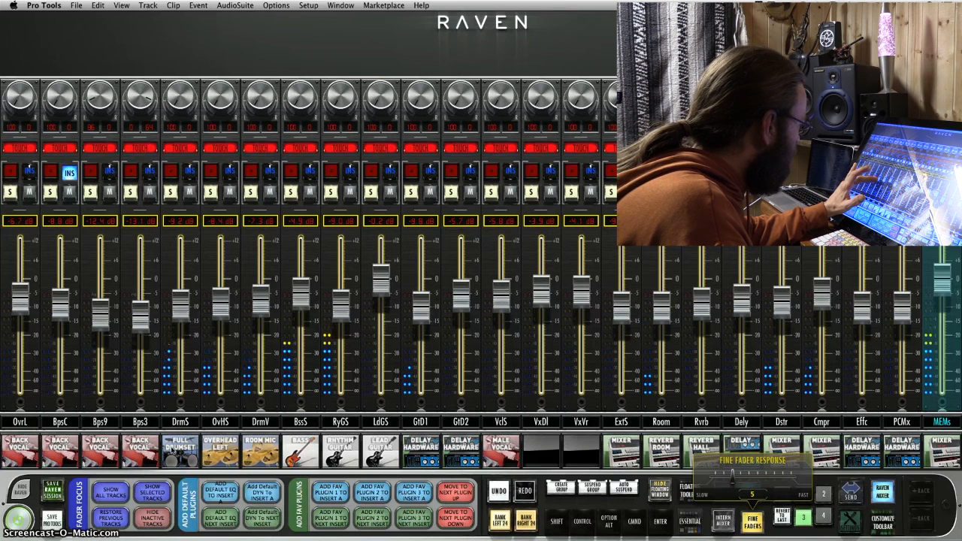
# Bank through the Raven mixer channels during playback and bring the guitar, bass and vocal faders into view together
pyautogui.click(117, 250)
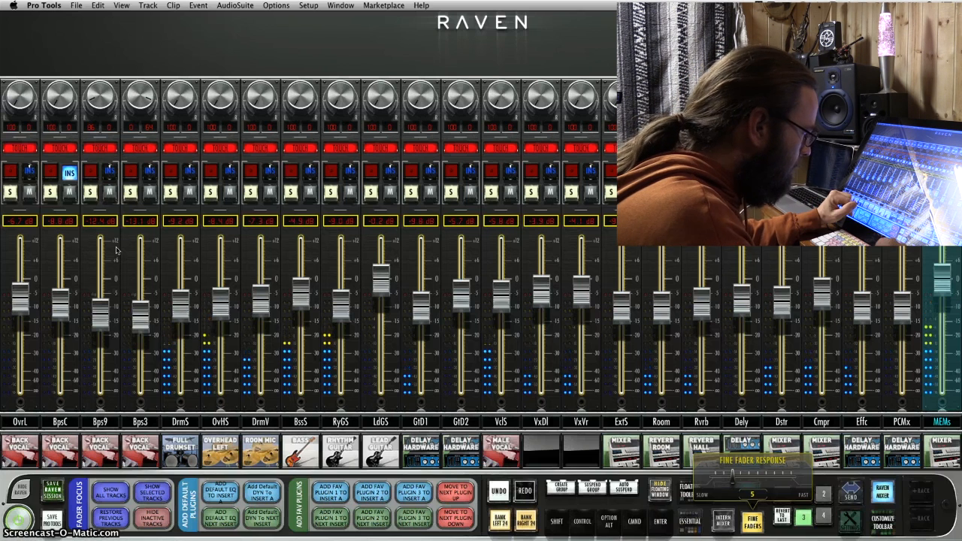
pyautogui.click(499, 520)
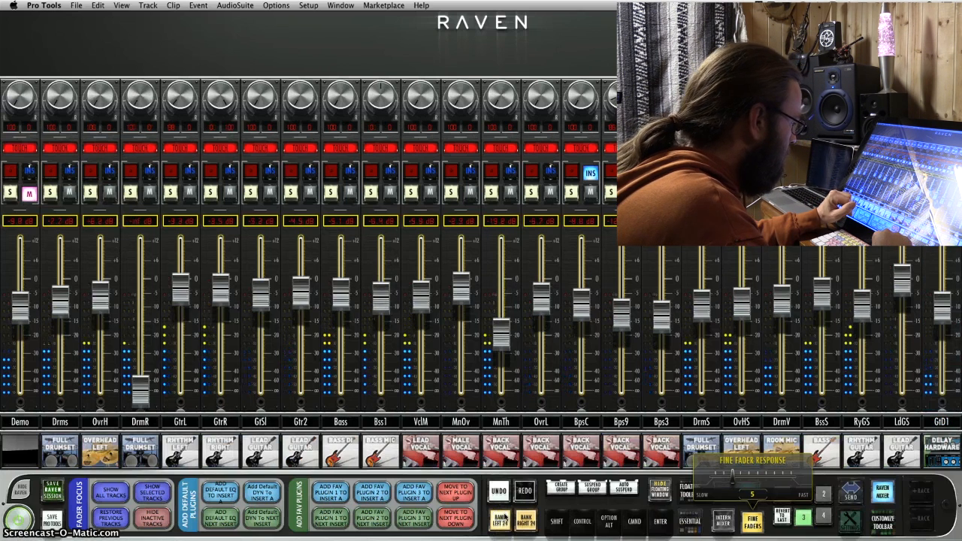
pyautogui.click(499, 521)
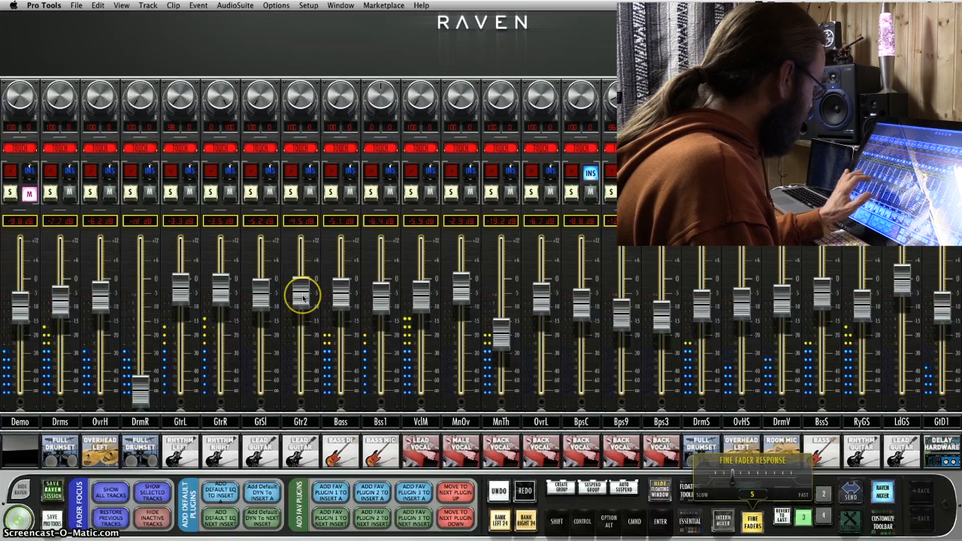
pyautogui.click(525, 517)
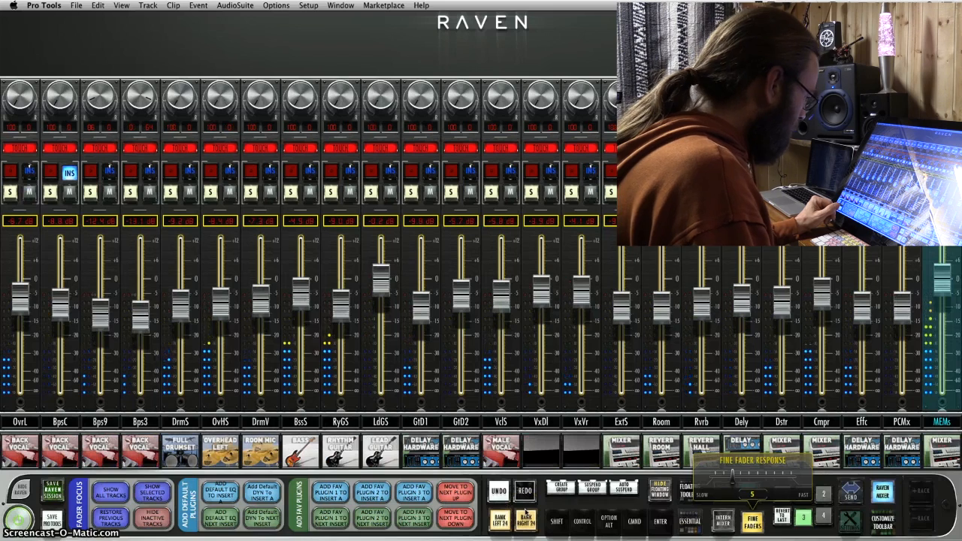
pyautogui.click(302, 296)
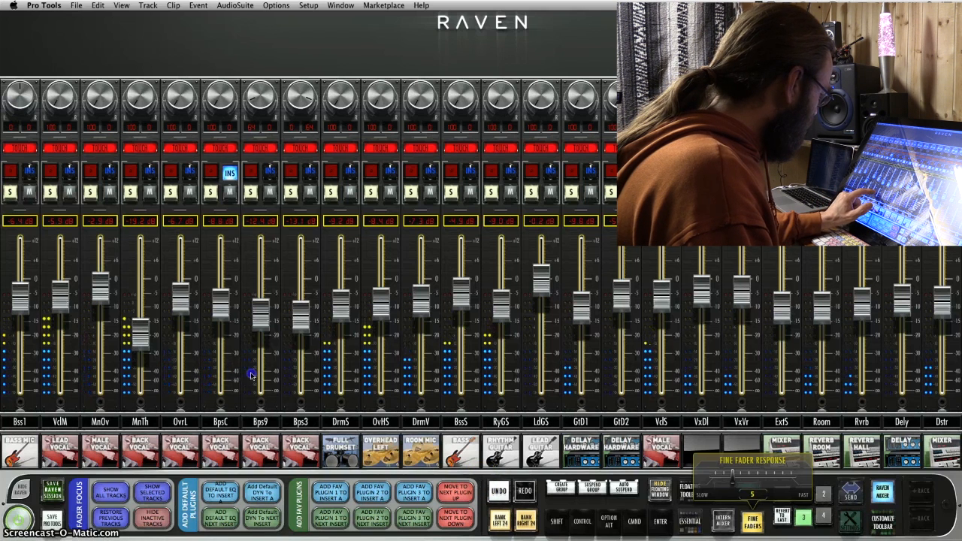
pyautogui.moveTo(283, 373); pyautogui.dragTo(288, 374)
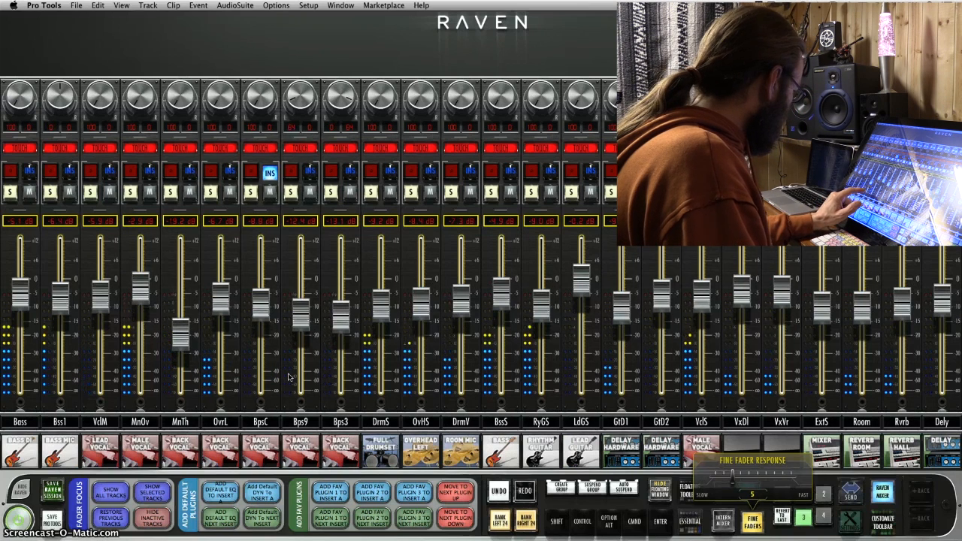
pyautogui.moveTo(194, 384); pyautogui.dragTo(345, 387)
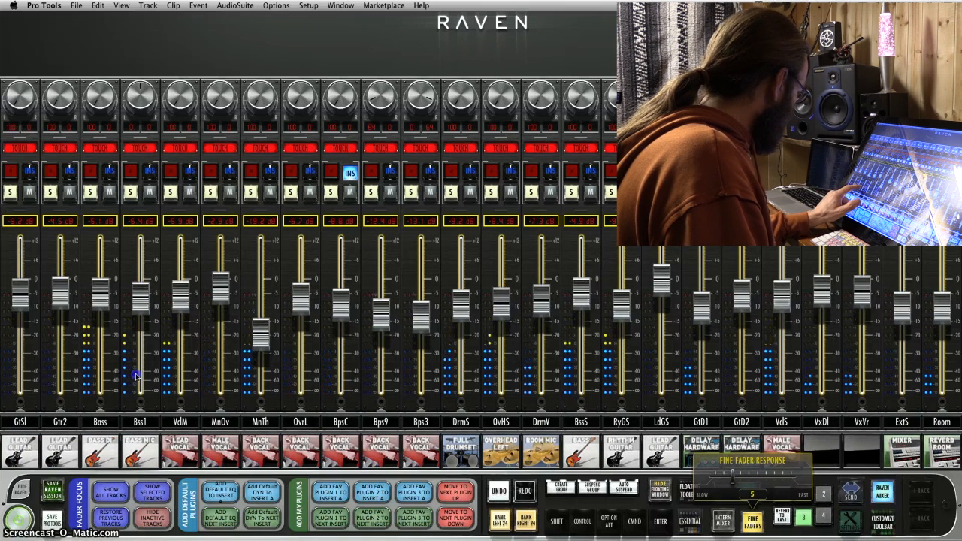
pyautogui.moveTo(183, 374); pyautogui.dragTo(186, 377)
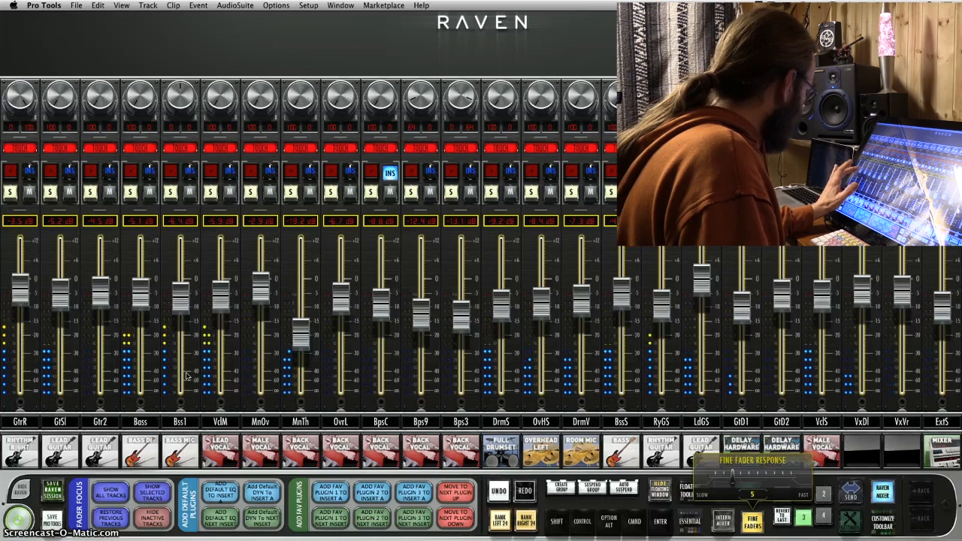
# Ride the Gtr2, Bss1 and MnTh faders during playback to write touch volume automation
pyautogui.moveTo(105, 288); pyautogui.dragTo(104, 285)
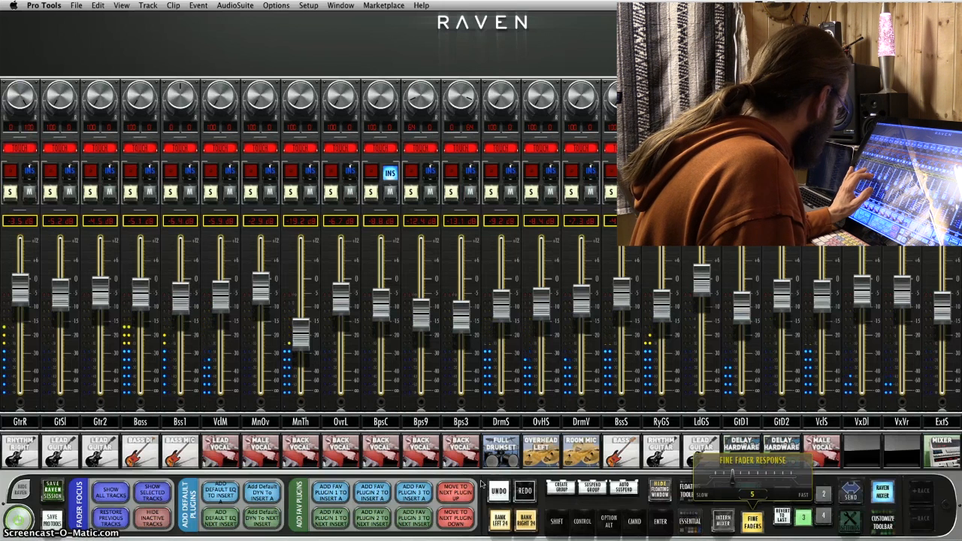
pyautogui.moveTo(180, 298)
pyautogui.mouseDown()
pyautogui.moveTo(180, 288)
pyautogui.moveTo(180, 298)
pyautogui.mouseUp()
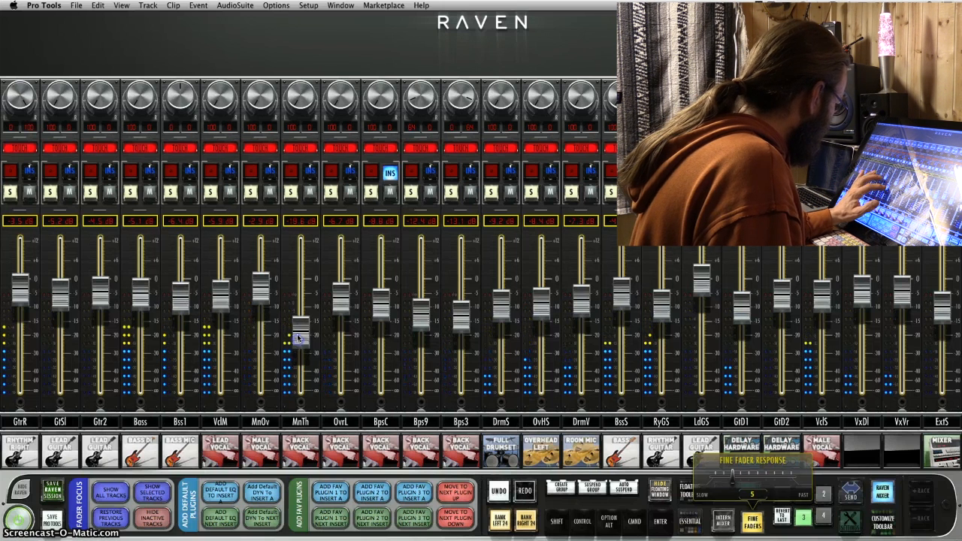
pyautogui.moveTo(298, 338); pyautogui.dragTo(298, 342)
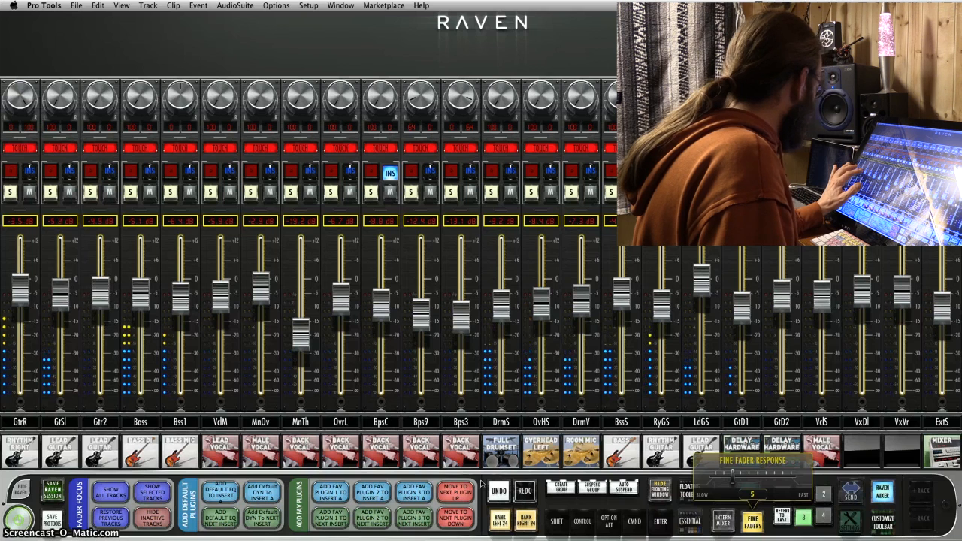
# Write further small volume rides on the Gtr2, RyGS and VclM faders while the song plays
pyautogui.moveTo(104, 292); pyautogui.dragTo(104, 290)
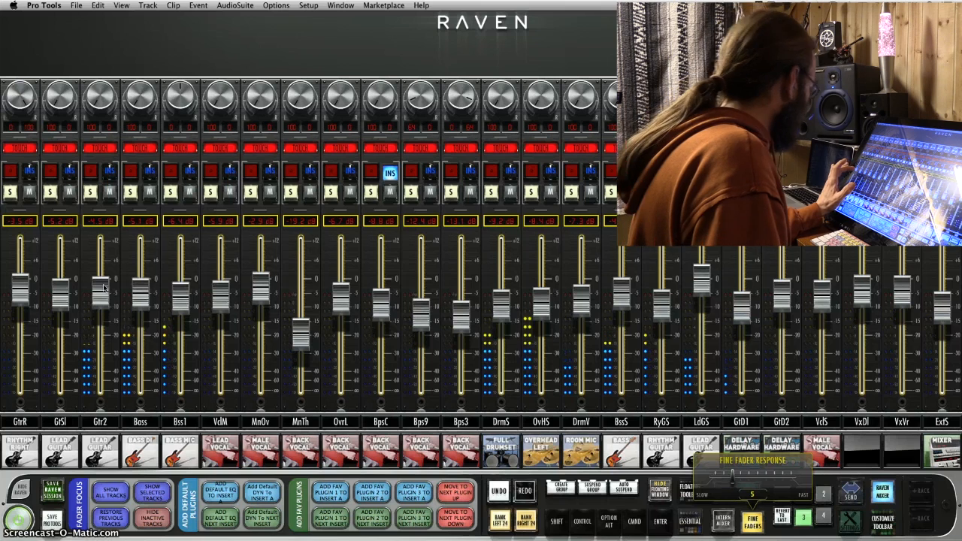
pyautogui.click(482, 484)
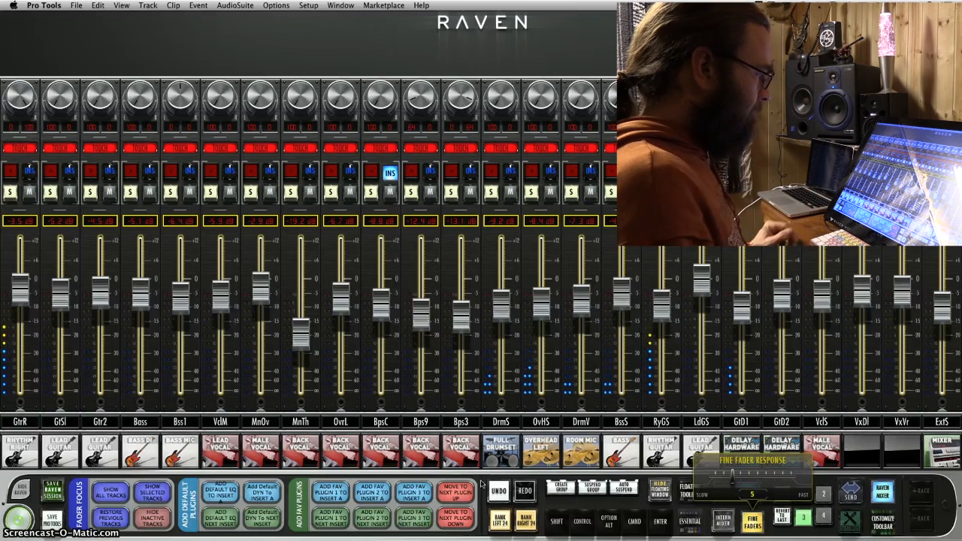
pyautogui.moveTo(659, 306); pyautogui.dragTo(660, 303)
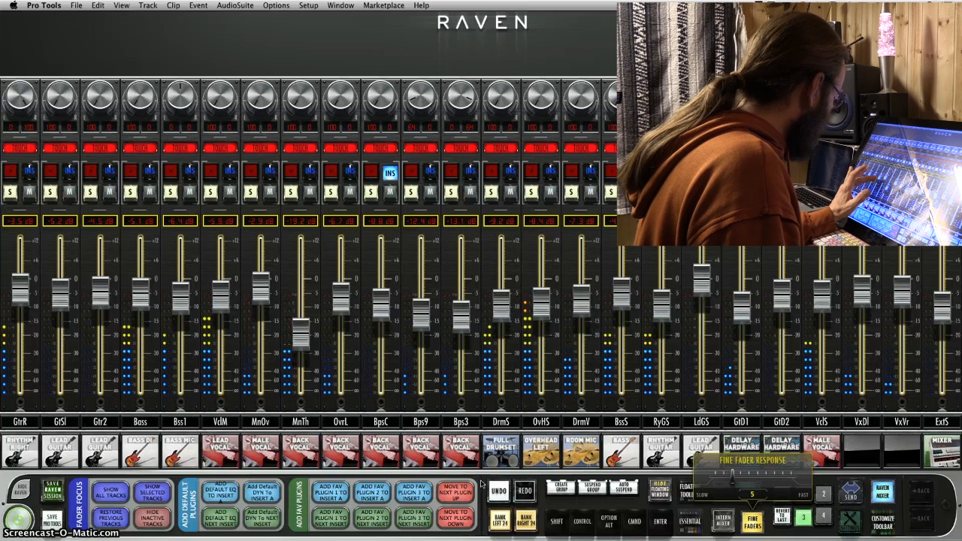
pyautogui.moveTo(220, 302); pyautogui.dragTo(187, 308)
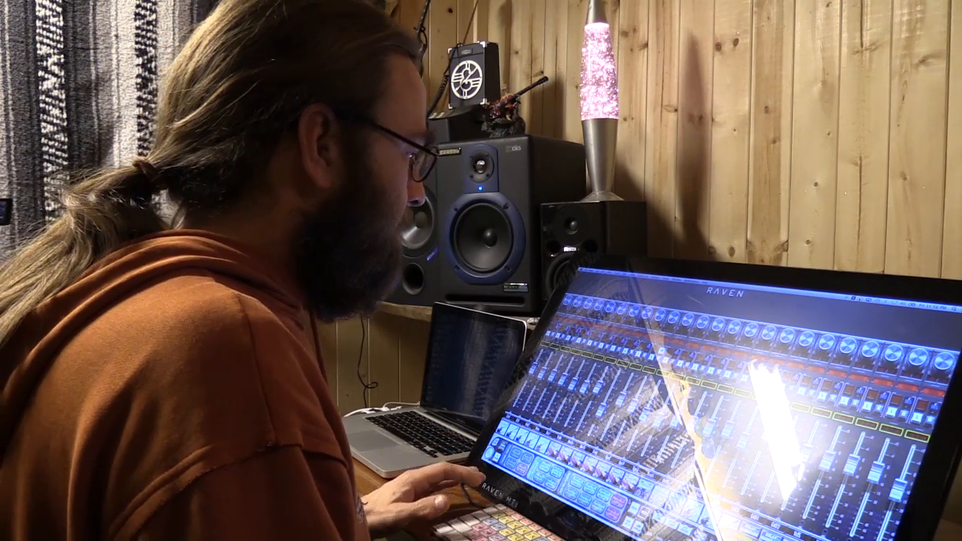
# Return to the Edit window and display the volume automation of the Guit Solos track
pyautogui.press('super+=')
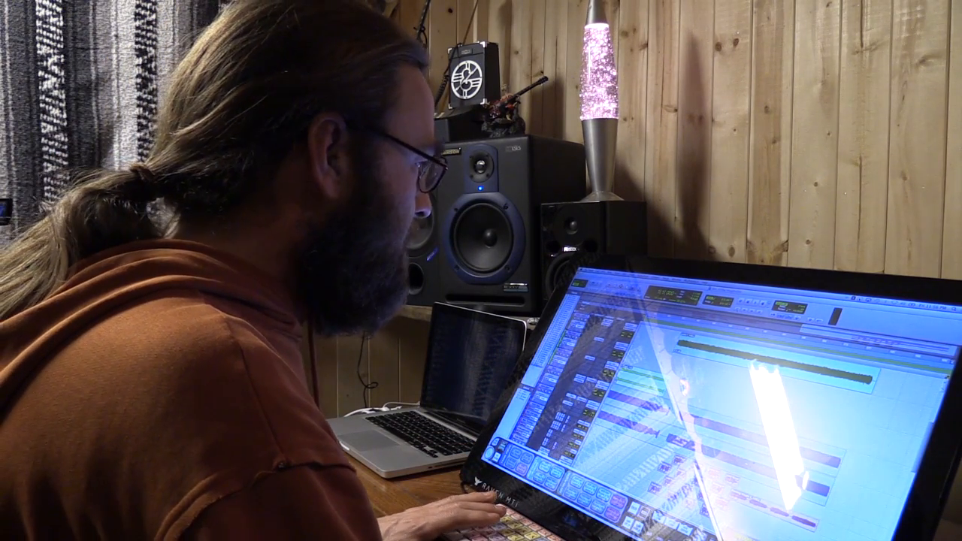
pyautogui.press('t')
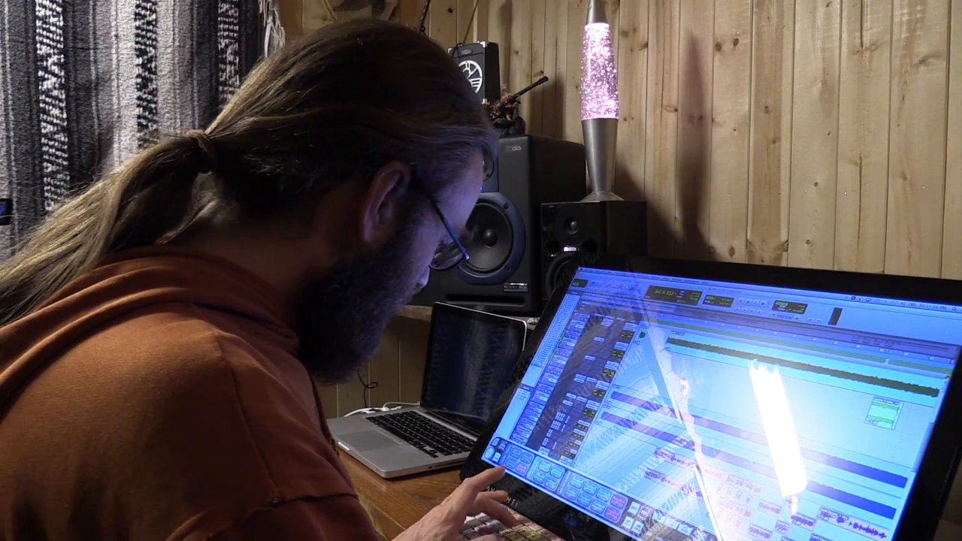
pyautogui.press('t')
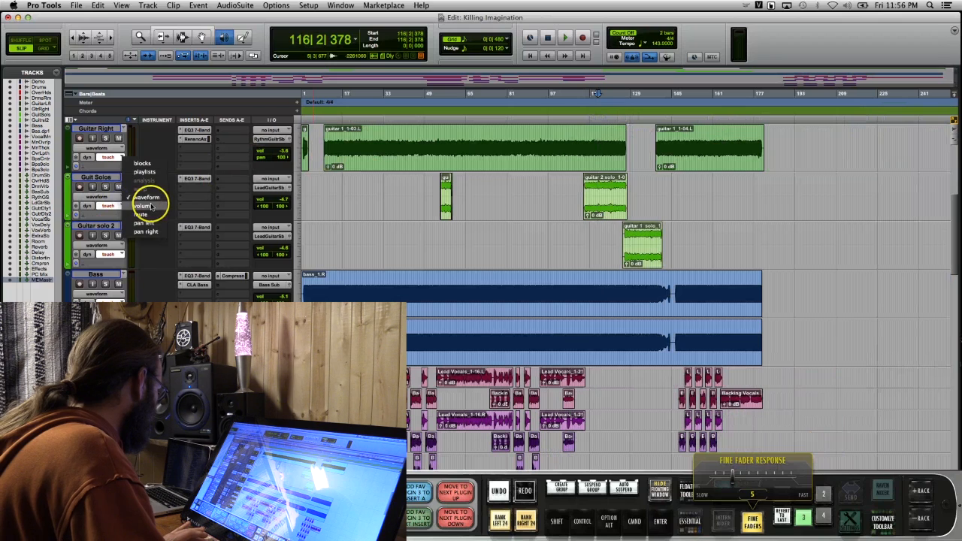
pyautogui.click(143, 206)
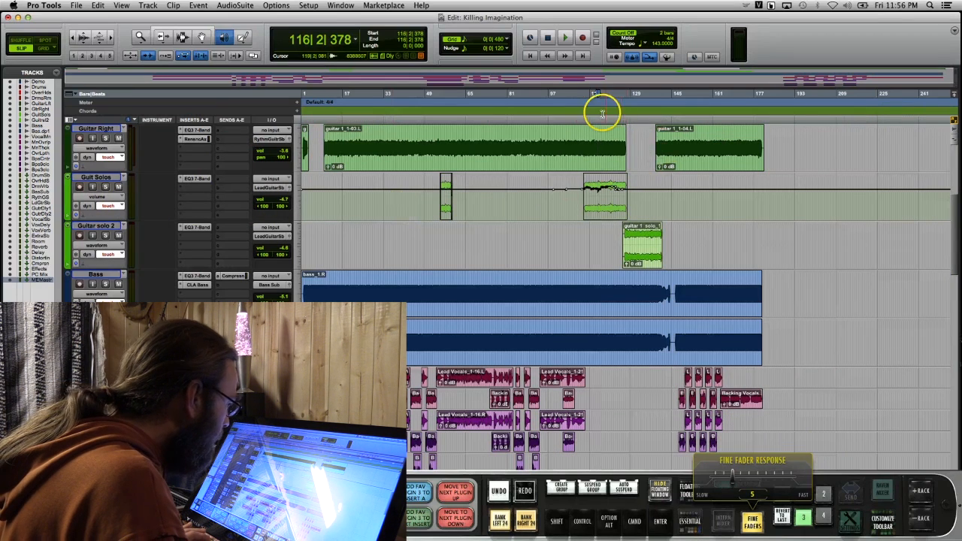
# Raise the dip in the Guit Solos volume automation between about 116|2 and 117|2 and select the short stretch at its end
pyautogui.press('t')
pyautogui.press('t')
pyautogui.press('t')
pyautogui.press('t')
pyautogui.press('t')
pyautogui.press('t')
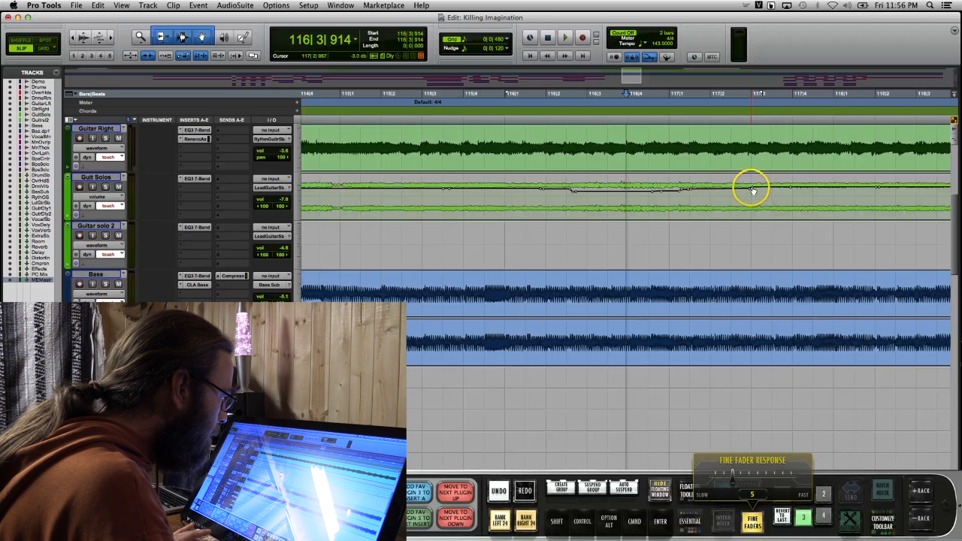
pyautogui.moveTo(749, 185); pyautogui.dragTo(576, 178)
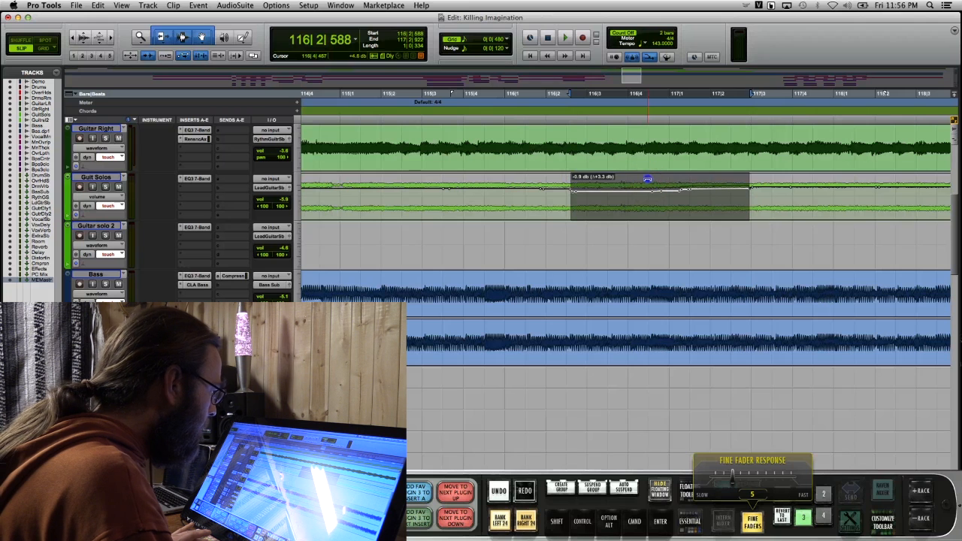
pyautogui.click(753, 189)
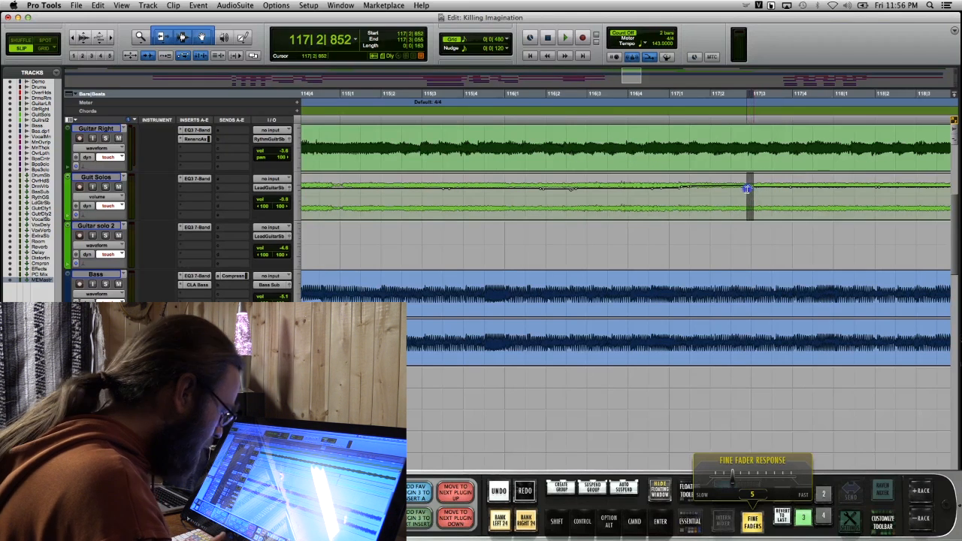